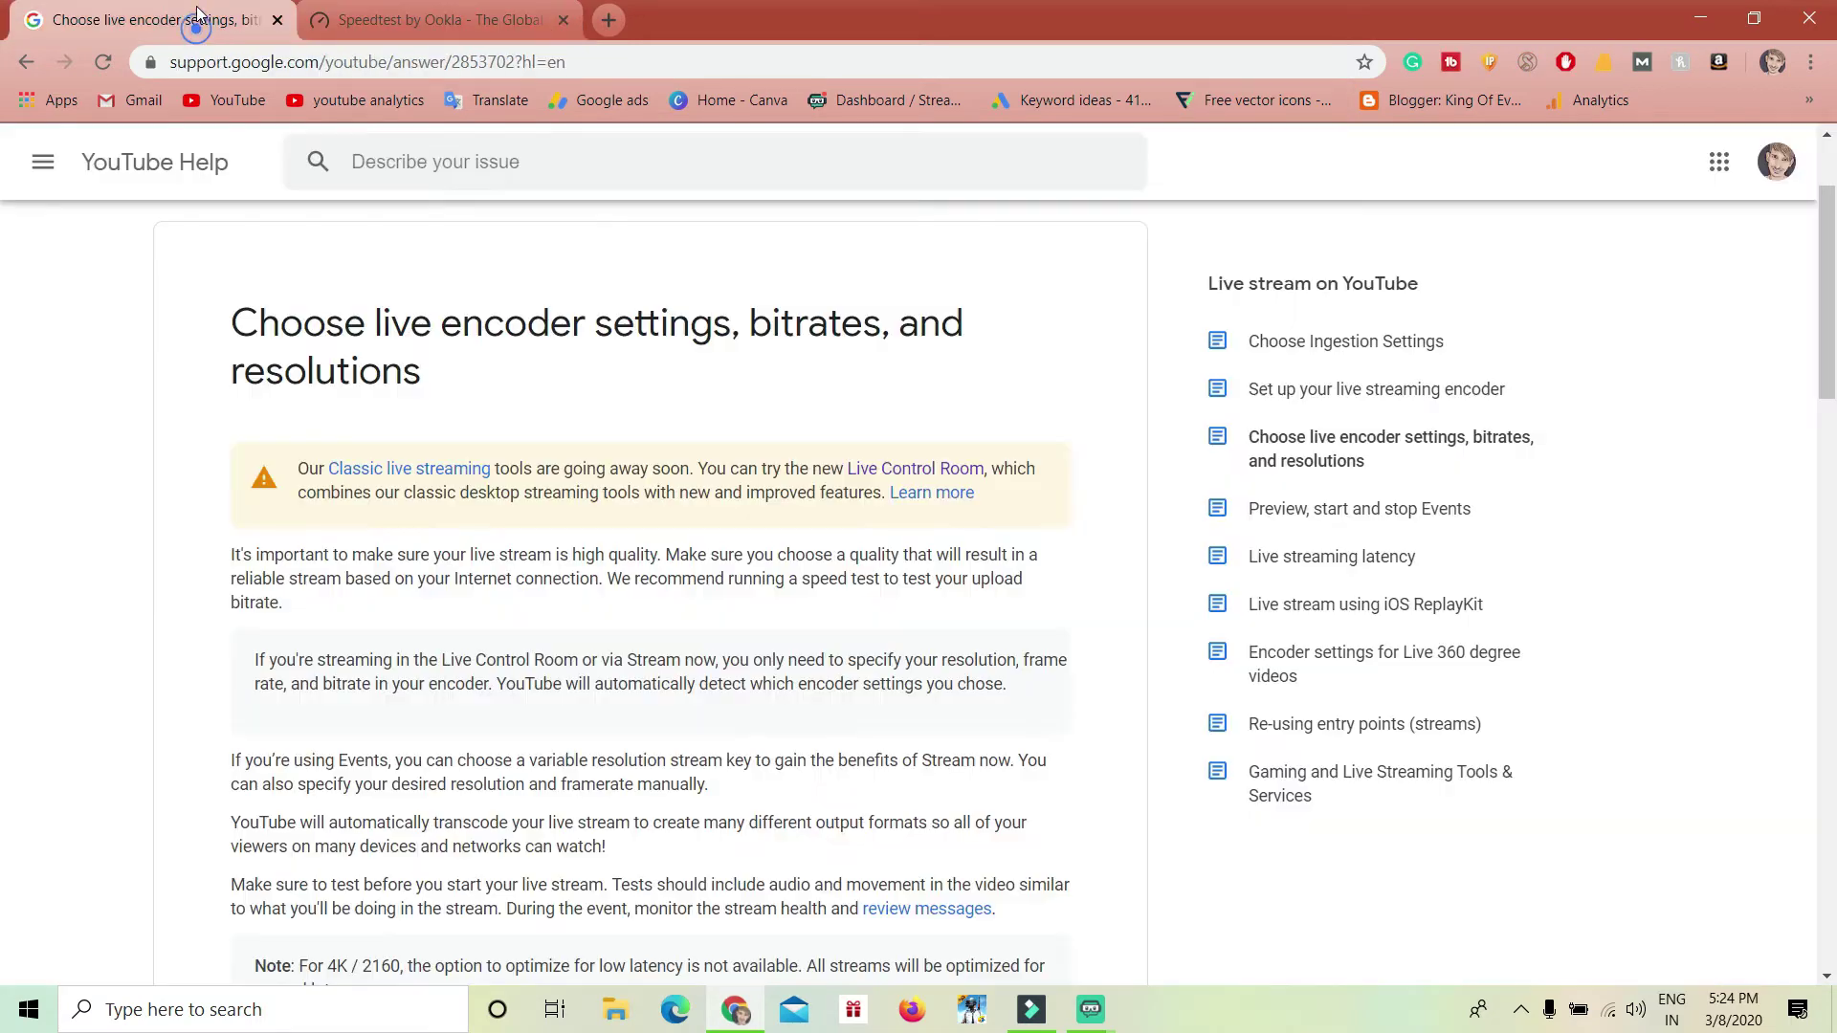
Step: Bring up the Speedtest results page to check the connection's upload speed
left_click(196, 21)
left_click(400, 26)
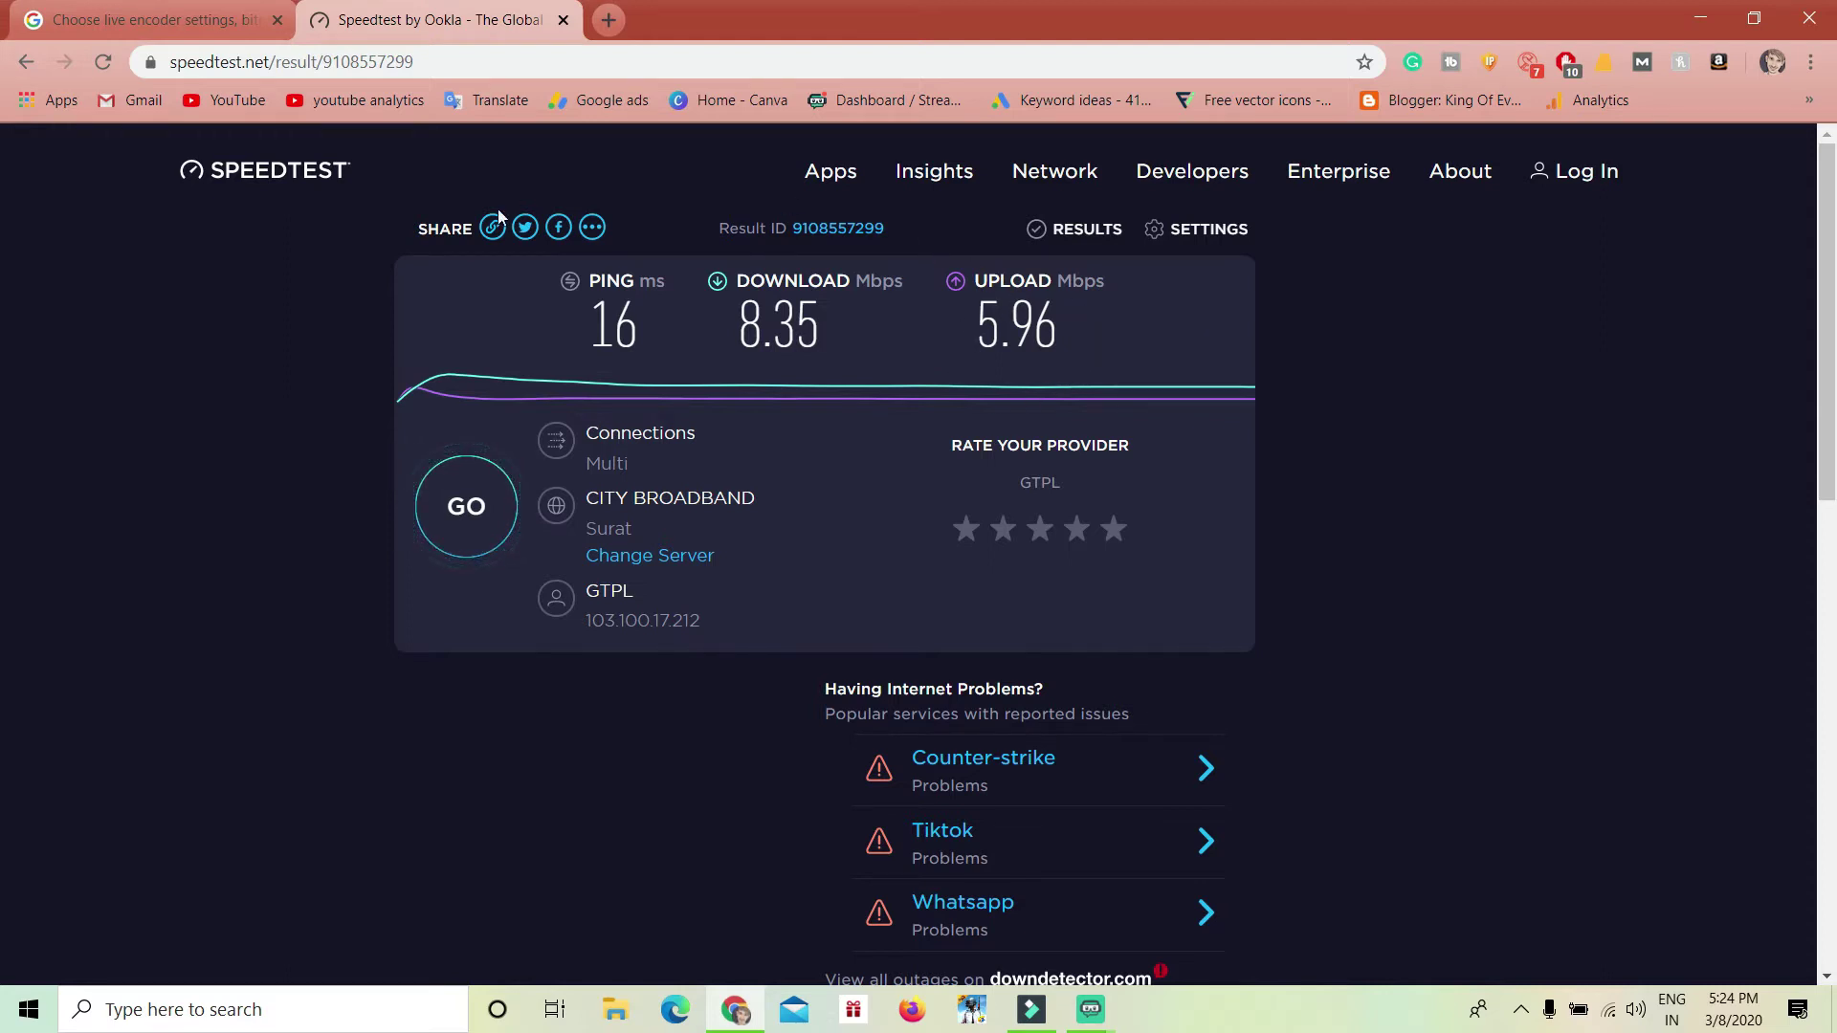
Step: Switch to Streamlabs OBS, open its settings and review the General options
mouse_move(1039, 1012)
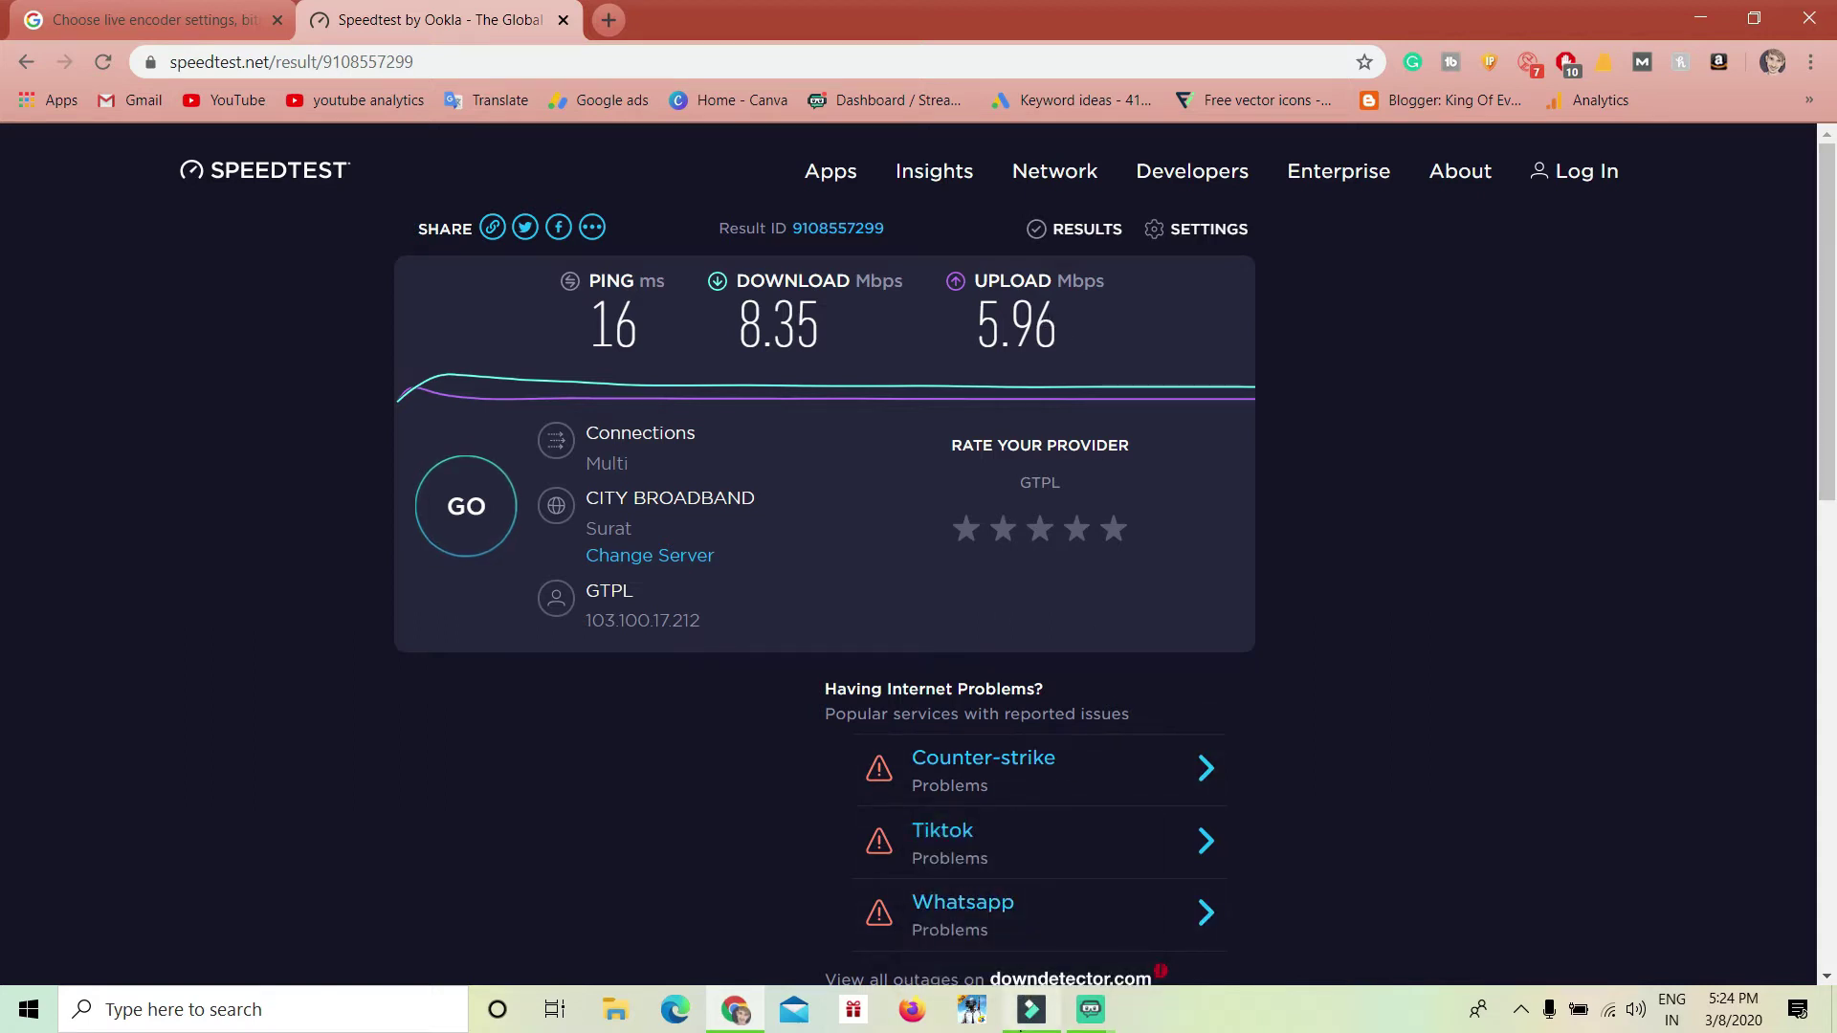
left_click(1021, 1030)
mouse_move(1087, 1017)
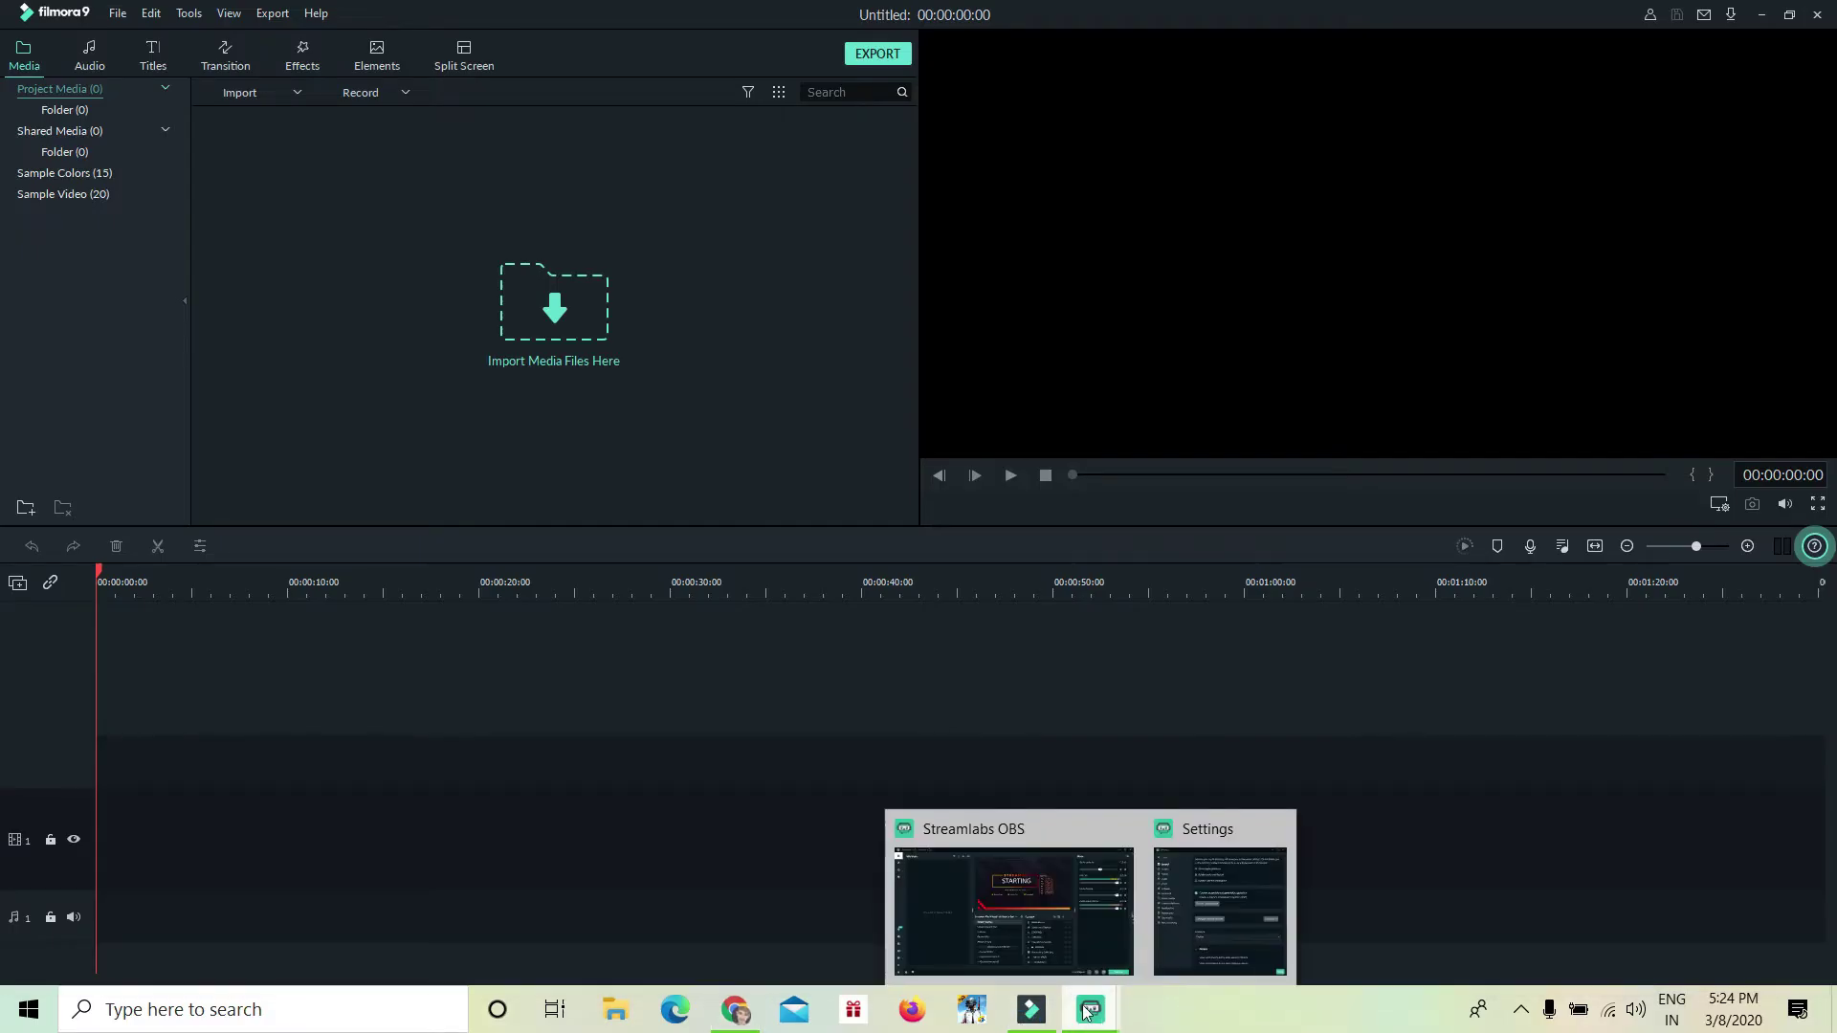
left_click(1033, 927)
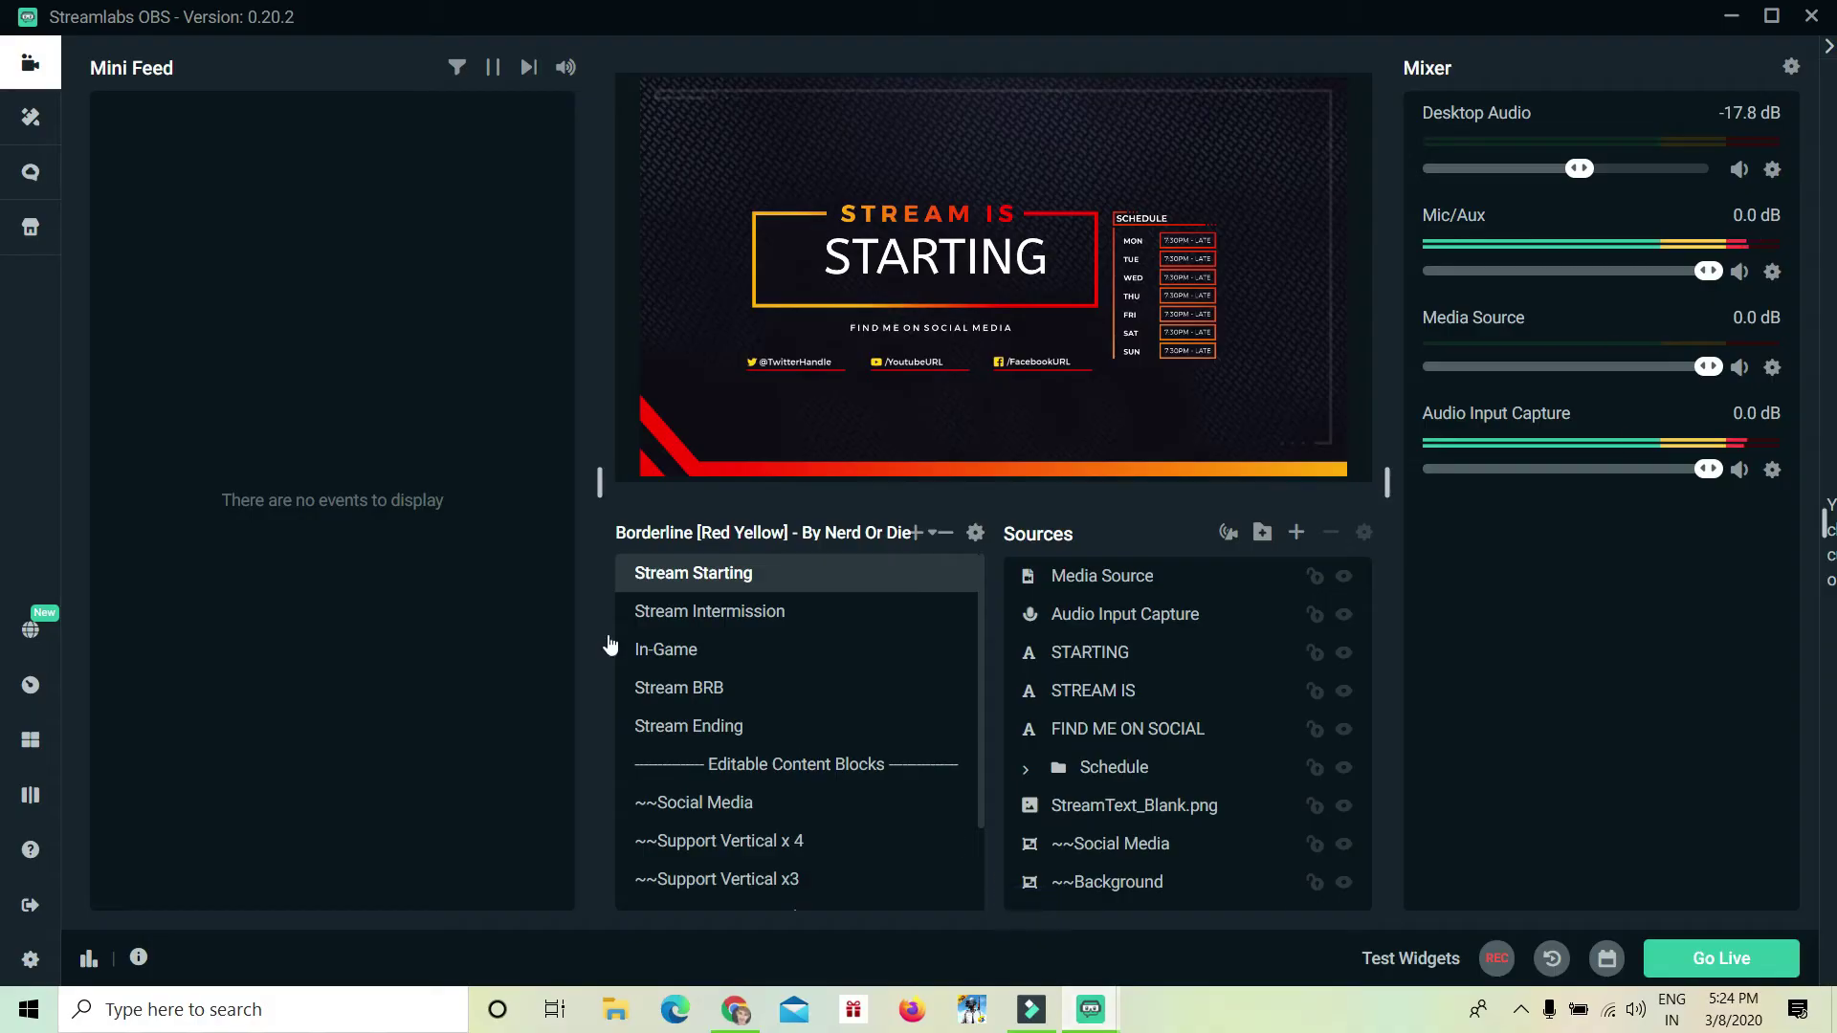
left_click(30, 960)
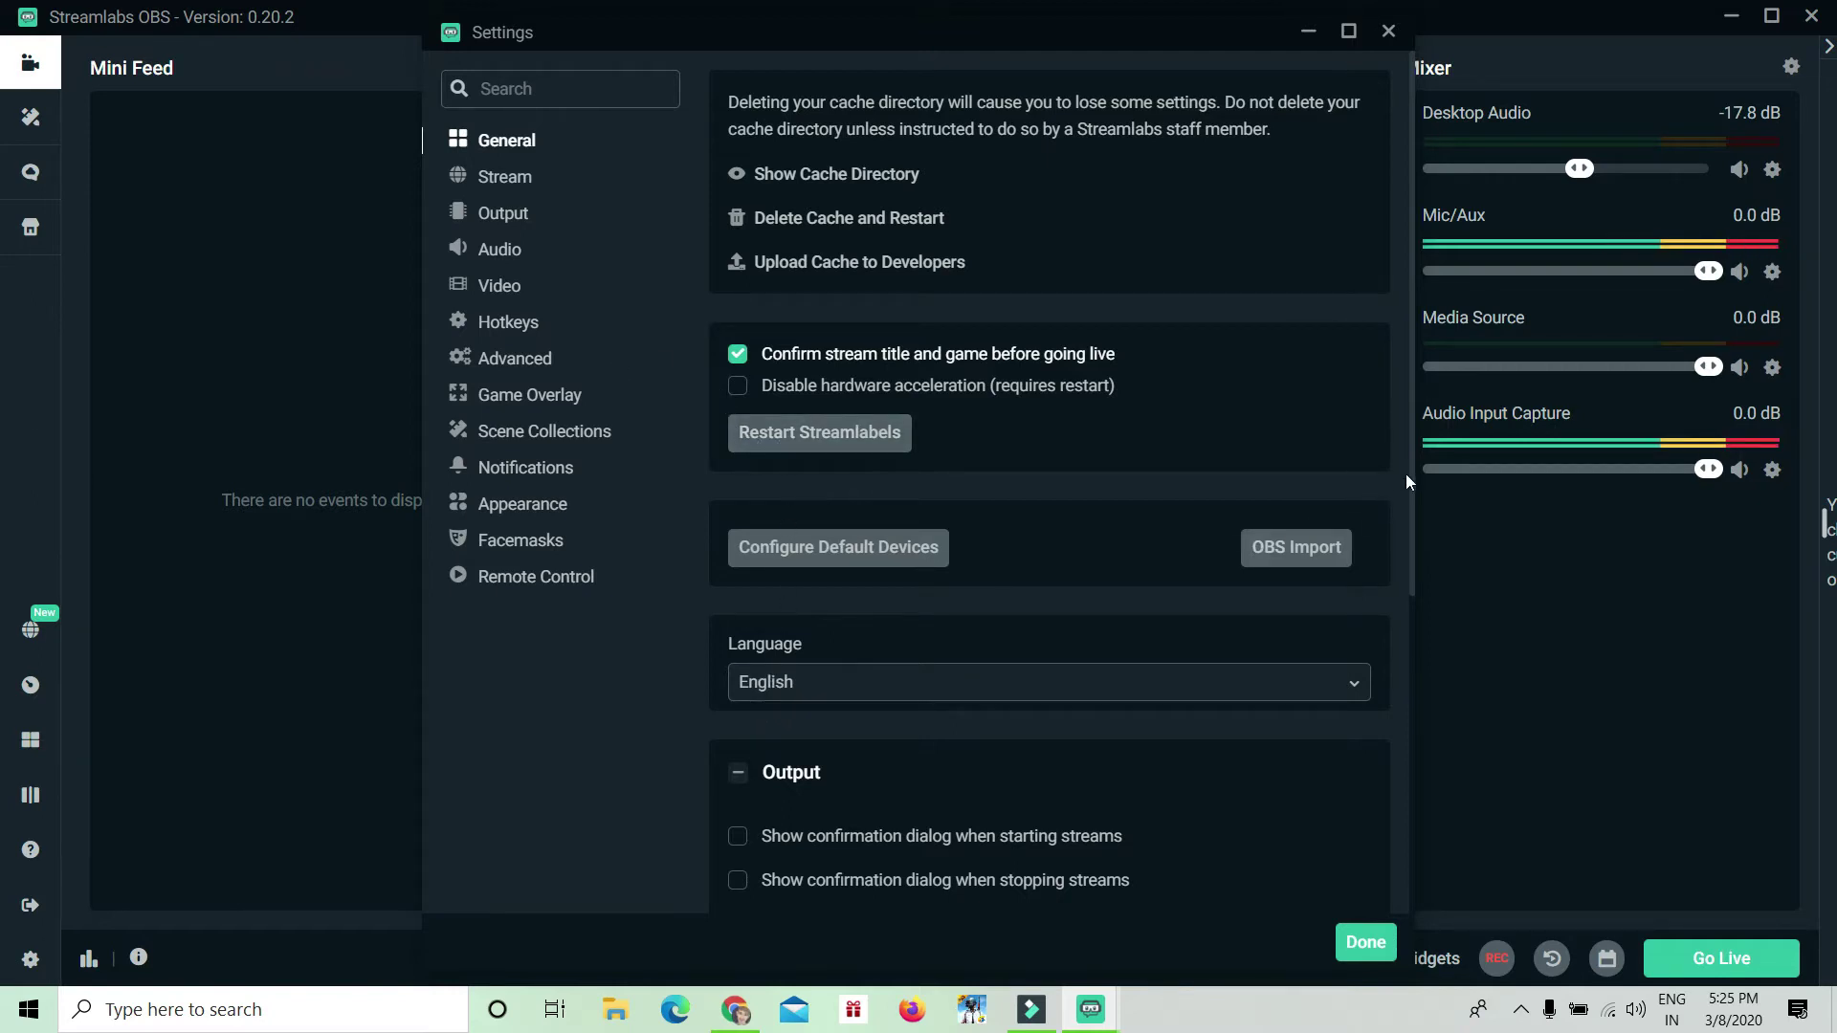
scroll(1244, 496, "down", 3)
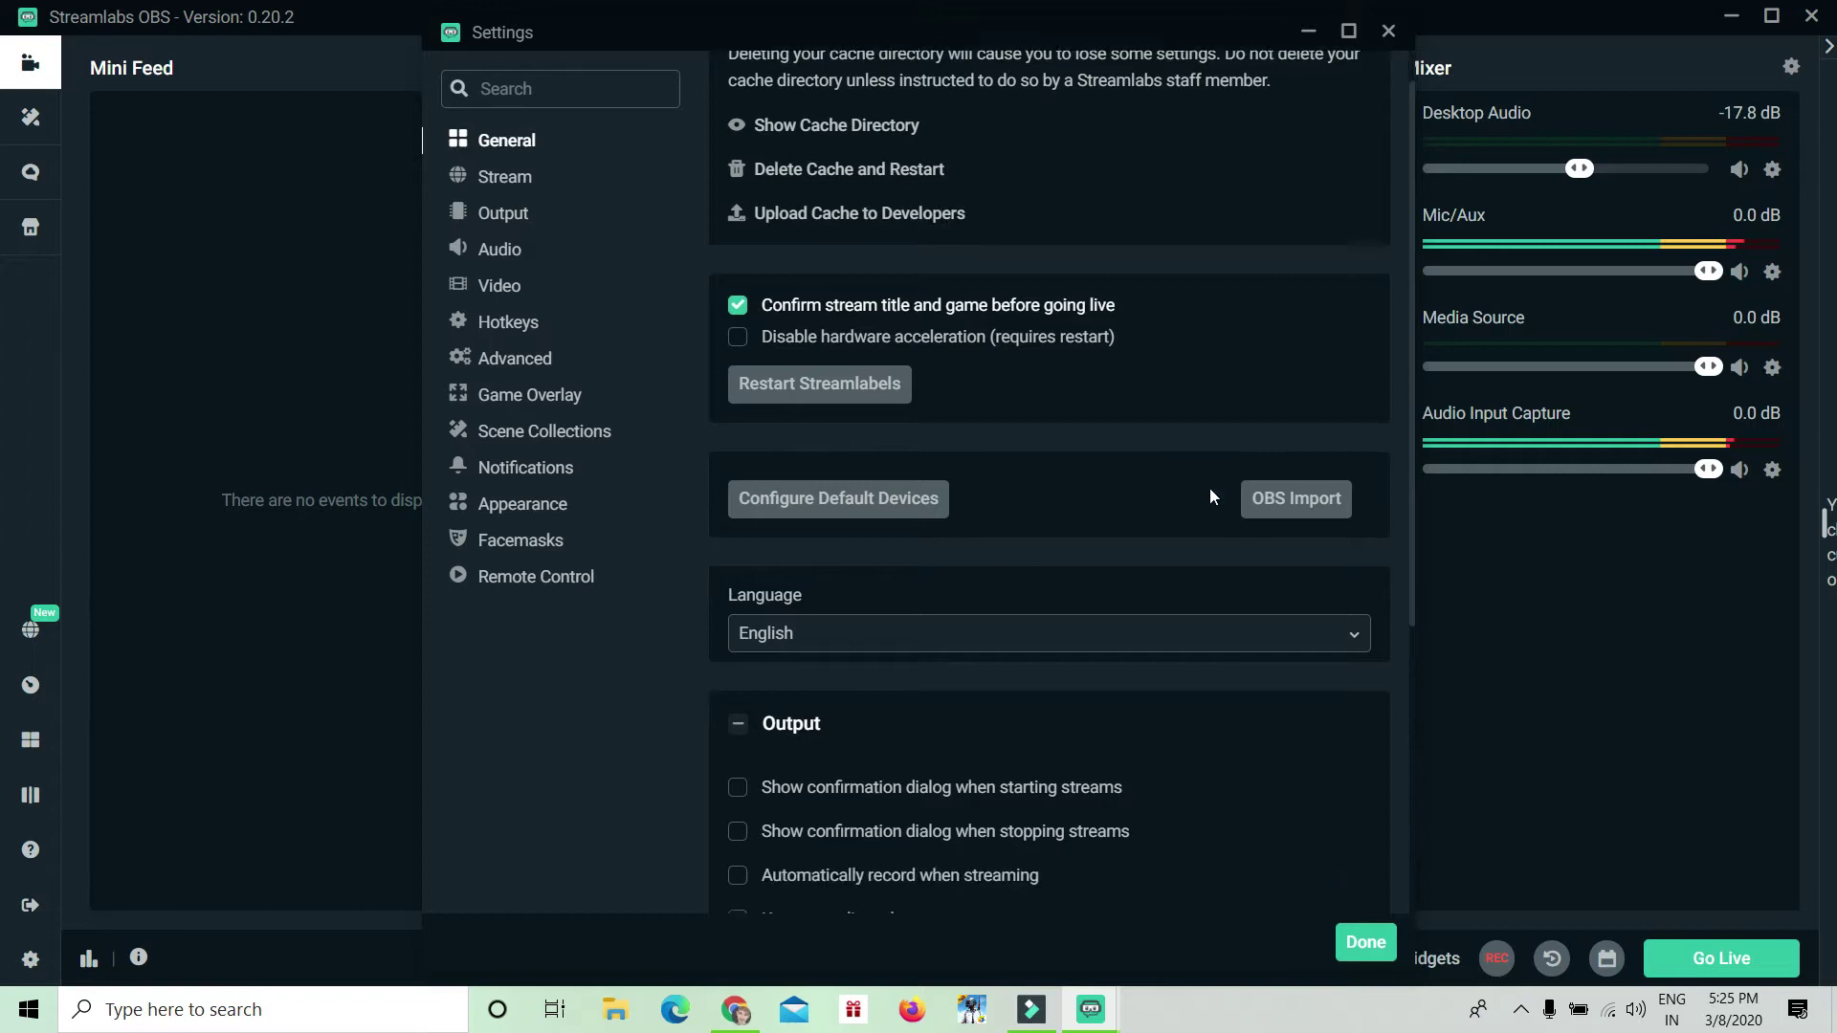
scroll(1270, 427, "down", 7)
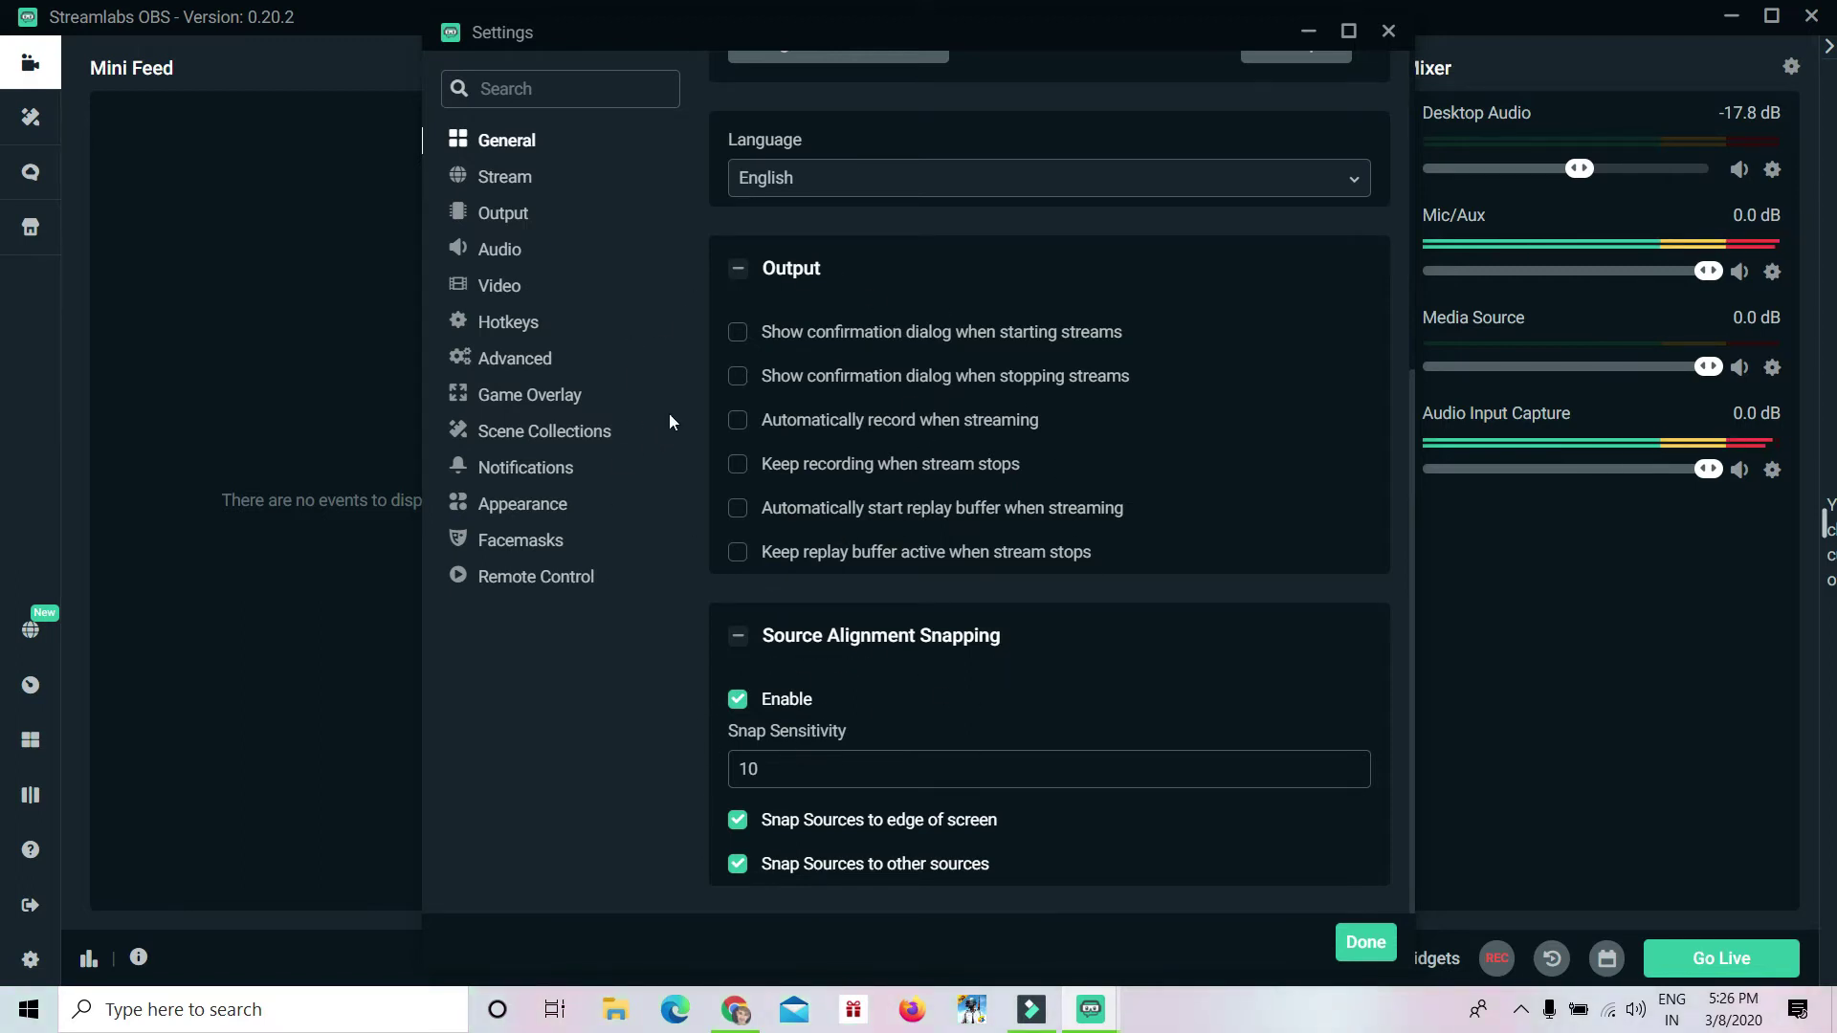
Step: Try out multistreaming with the Facebook connection in the Stream settings and turn it back off
left_click(526, 176)
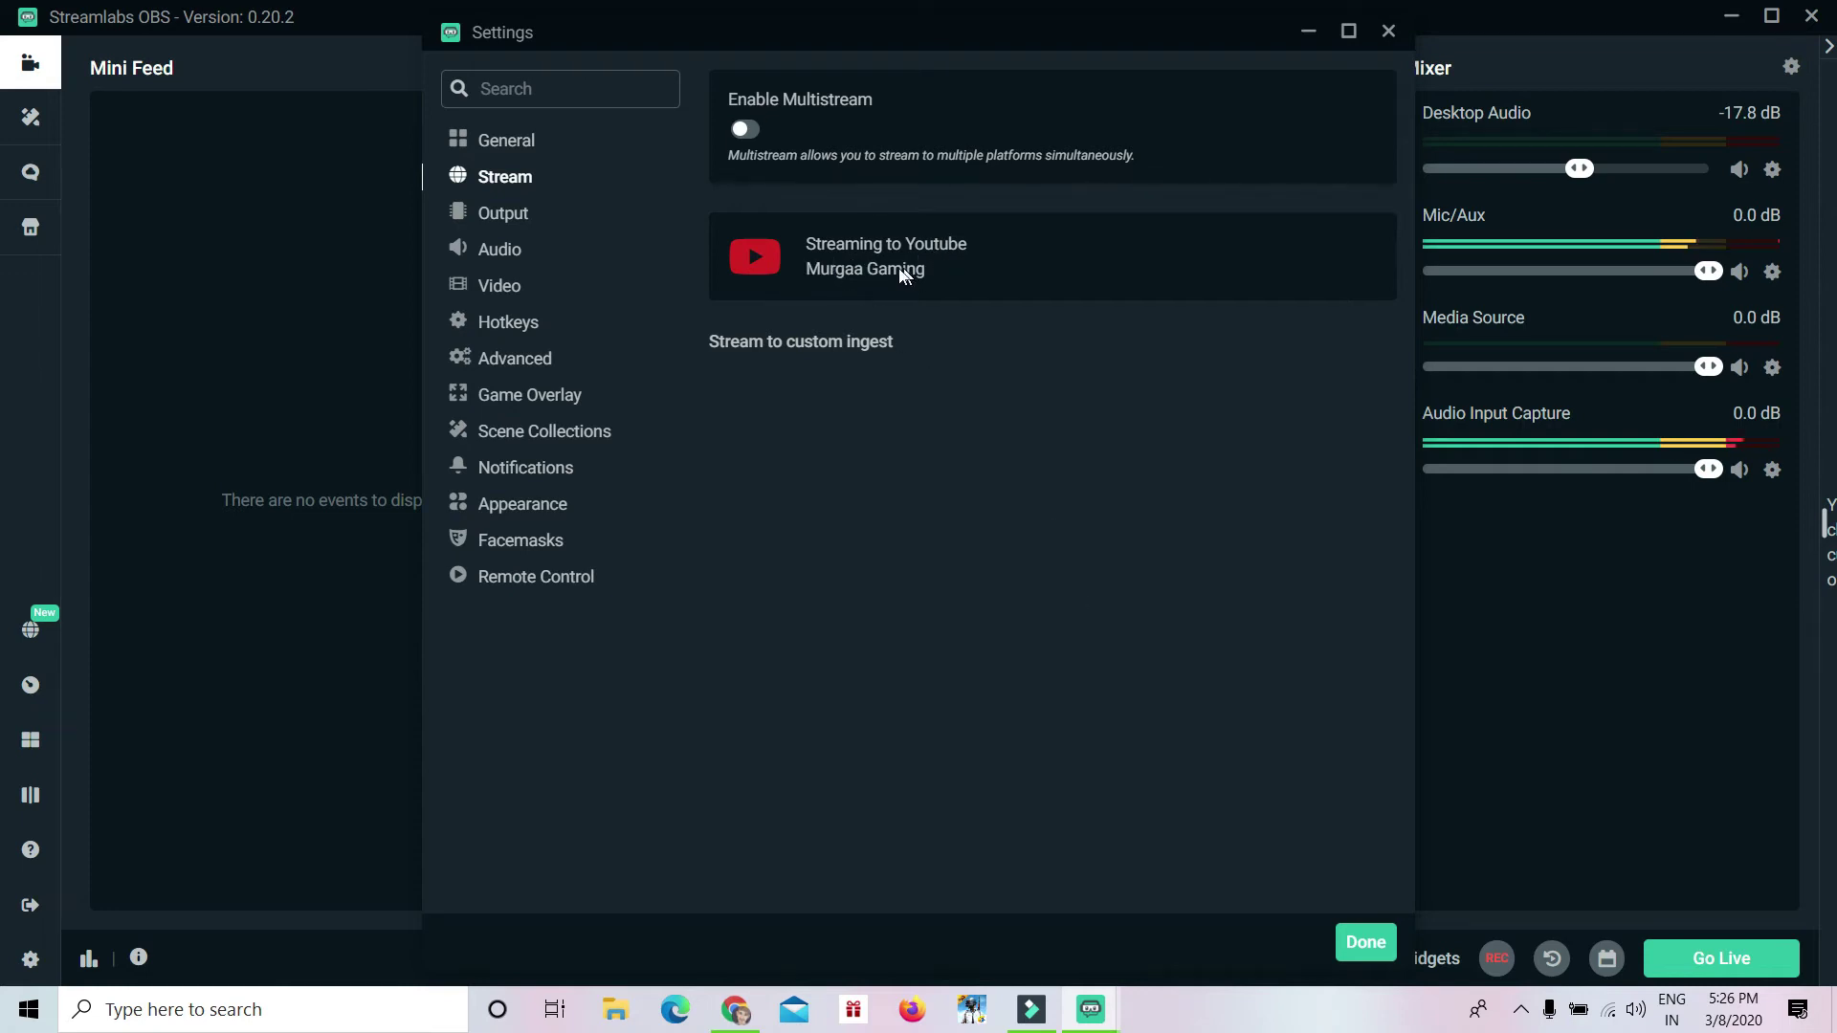
left_click(747, 131)
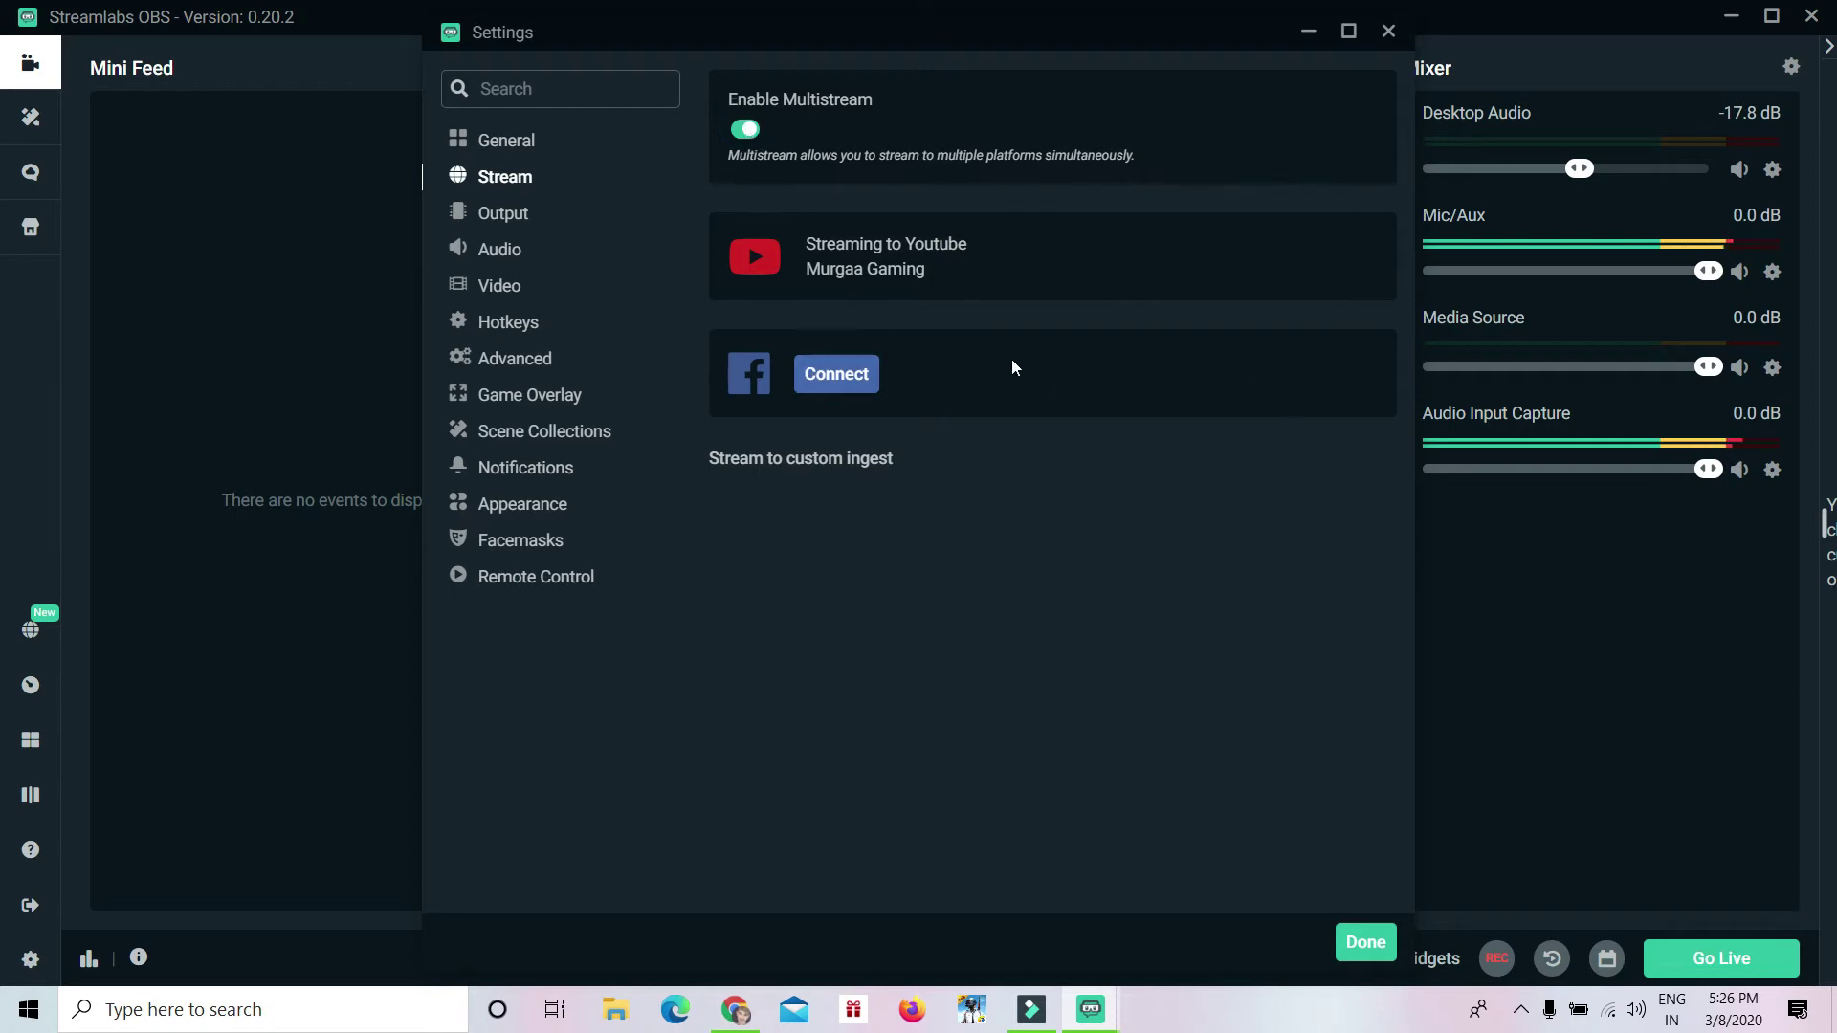
left_click(835, 378)
left_click(750, 129)
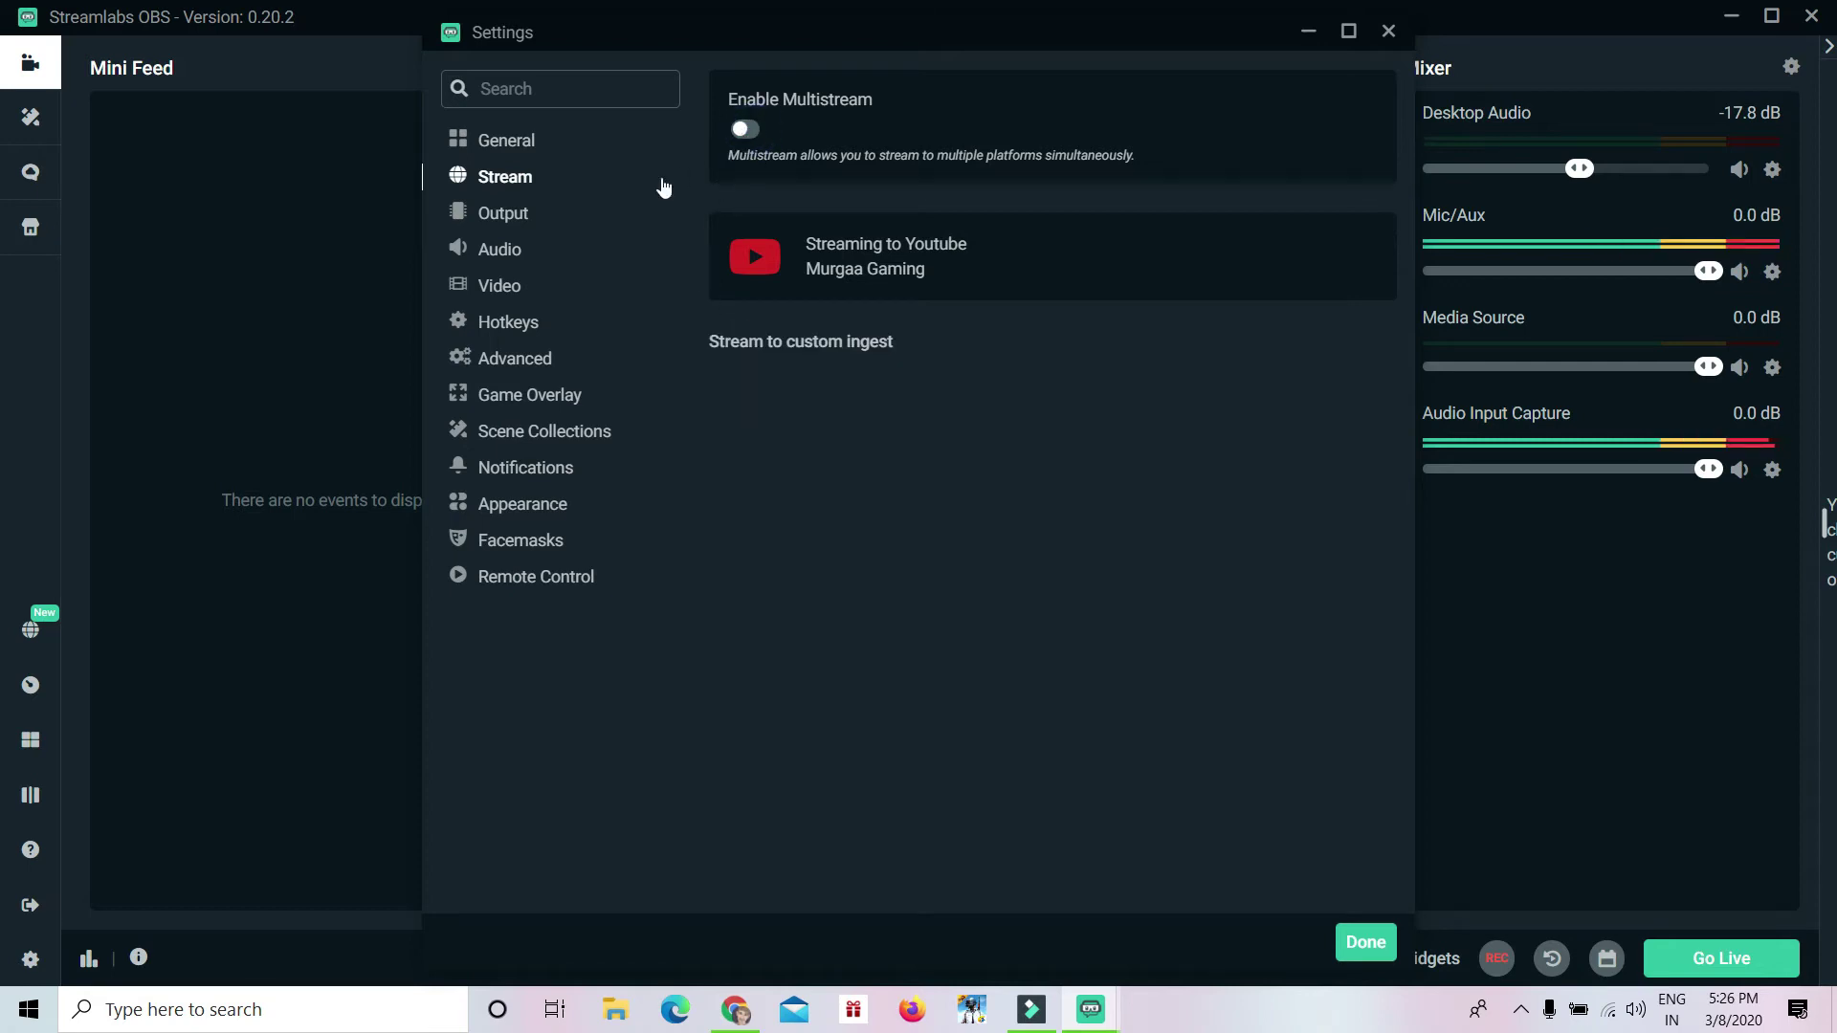
Step: Set the output mode to Advanced in the Output settings
left_click(510, 212)
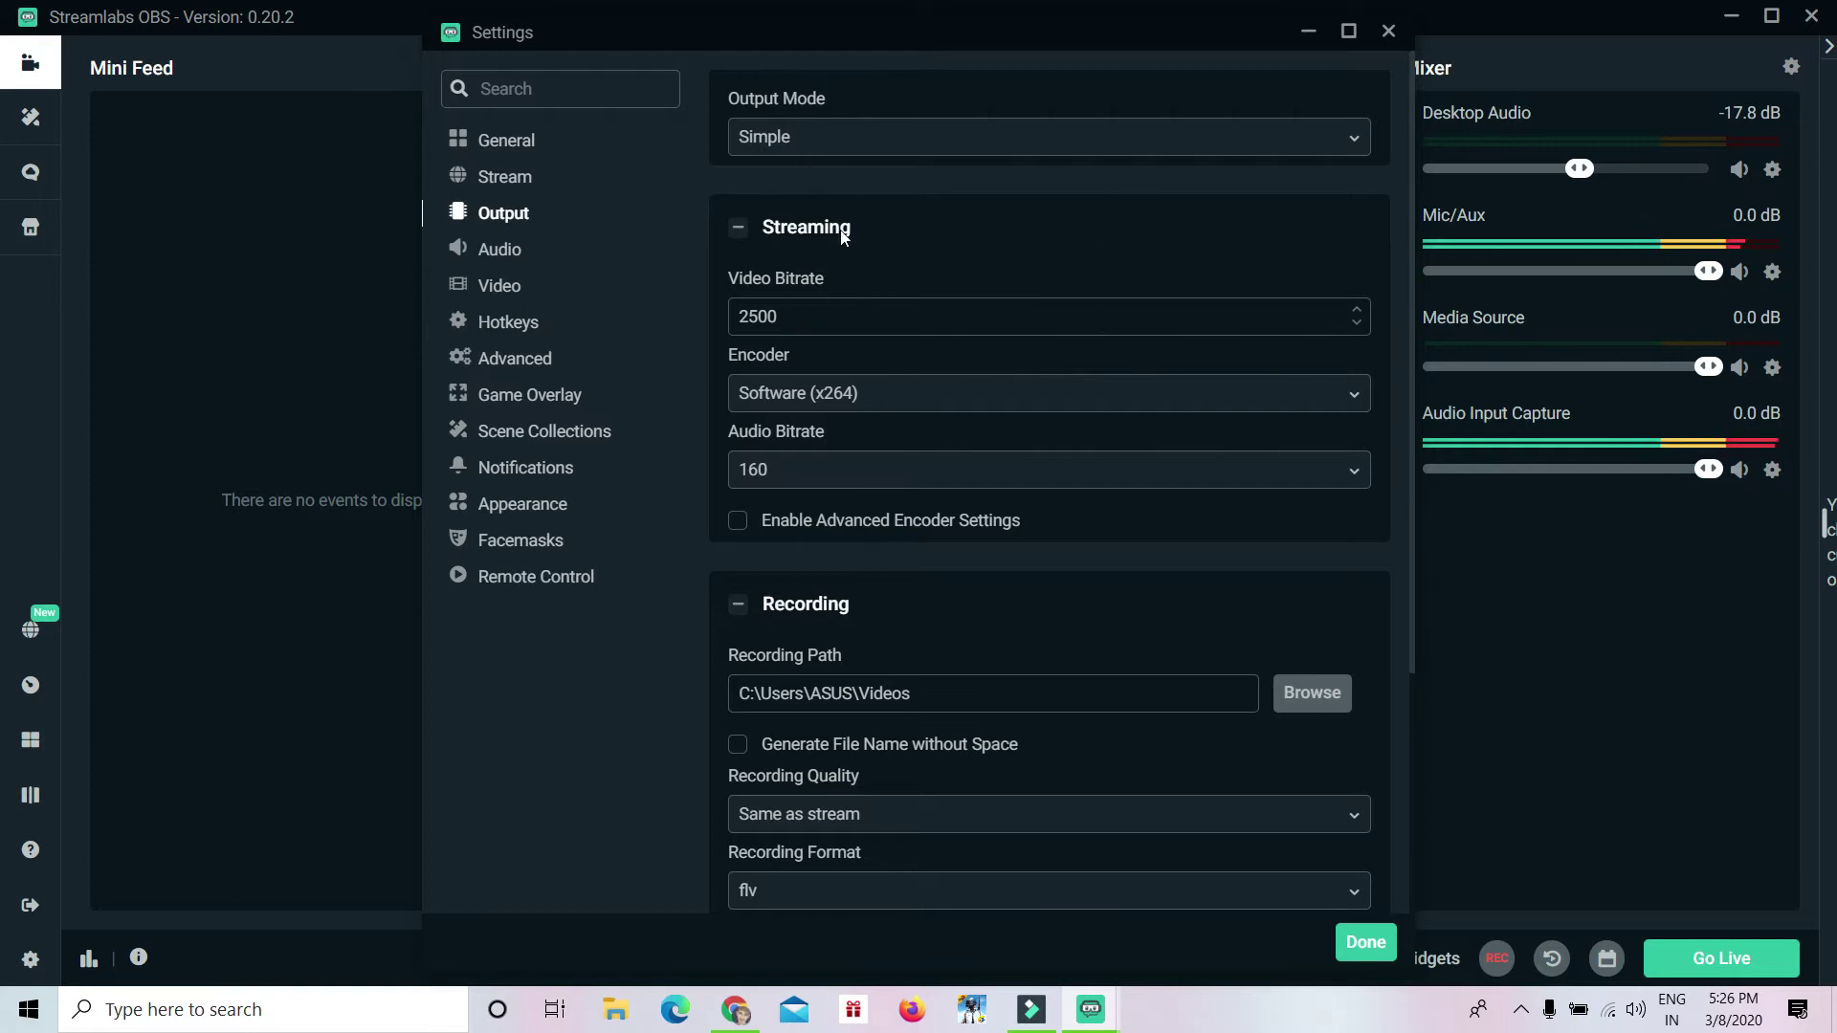
left_click(816, 137)
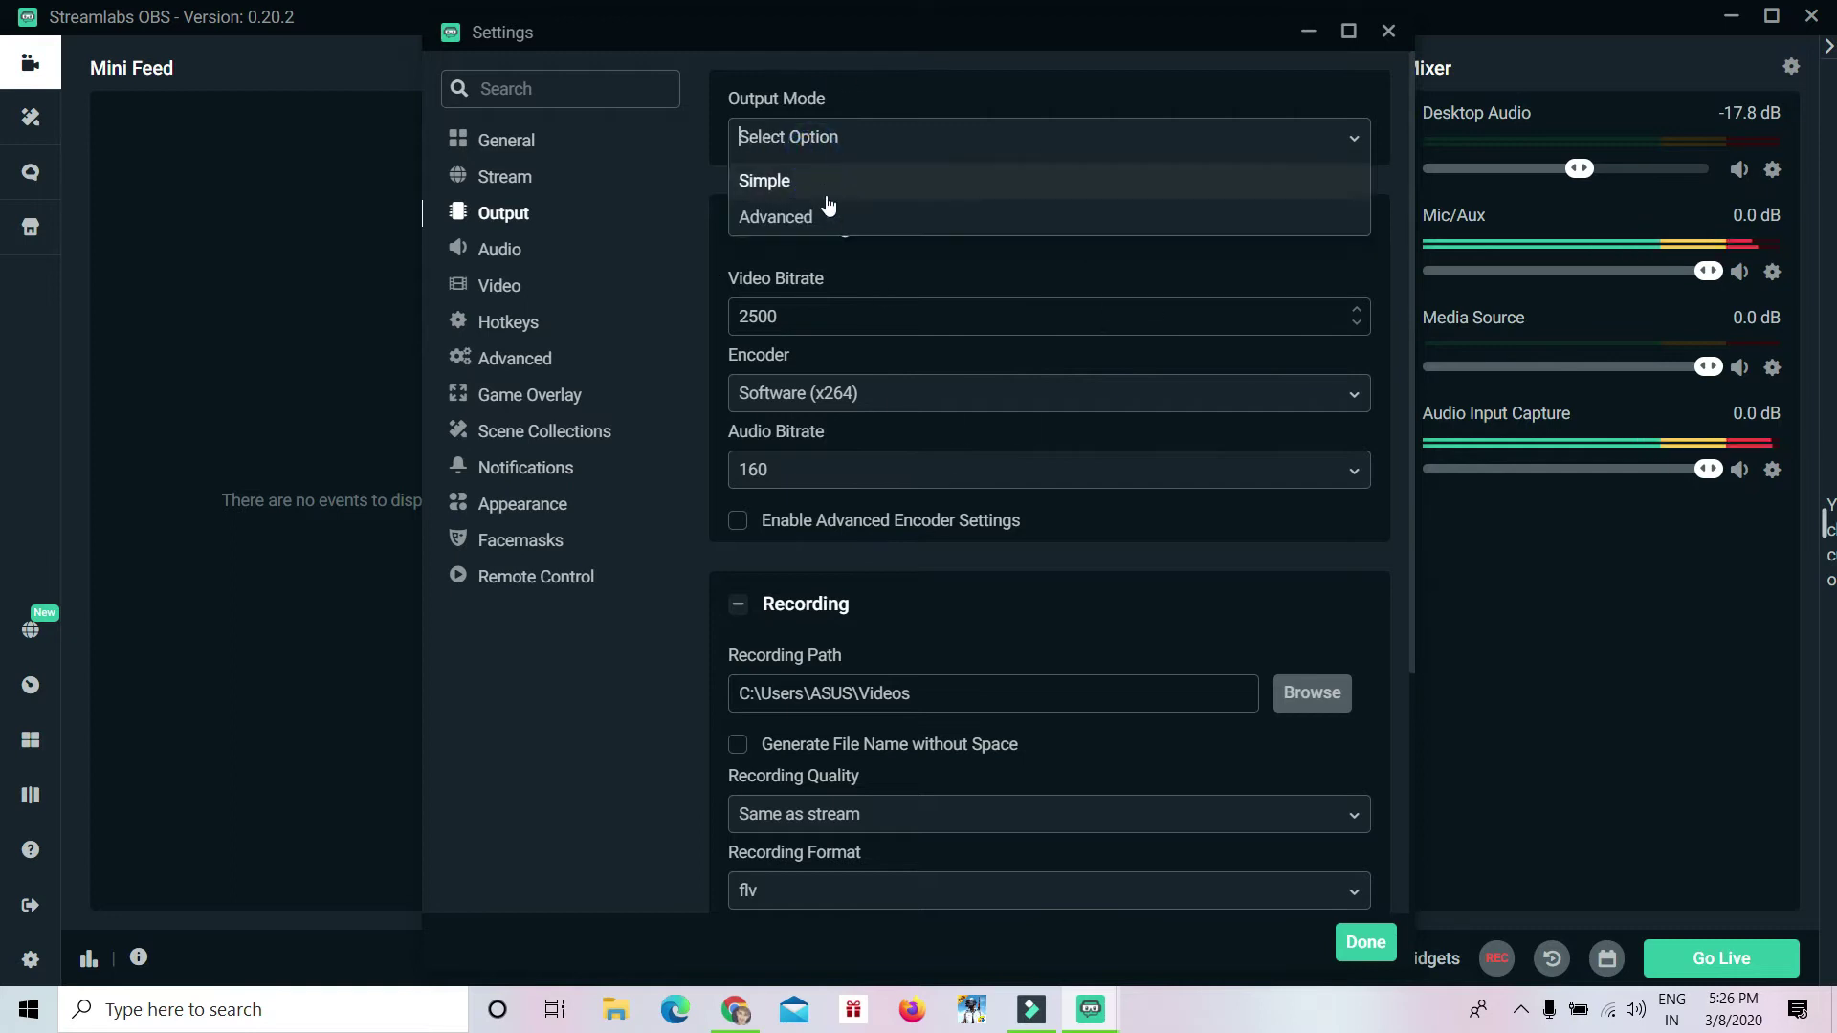
left_click(817, 219)
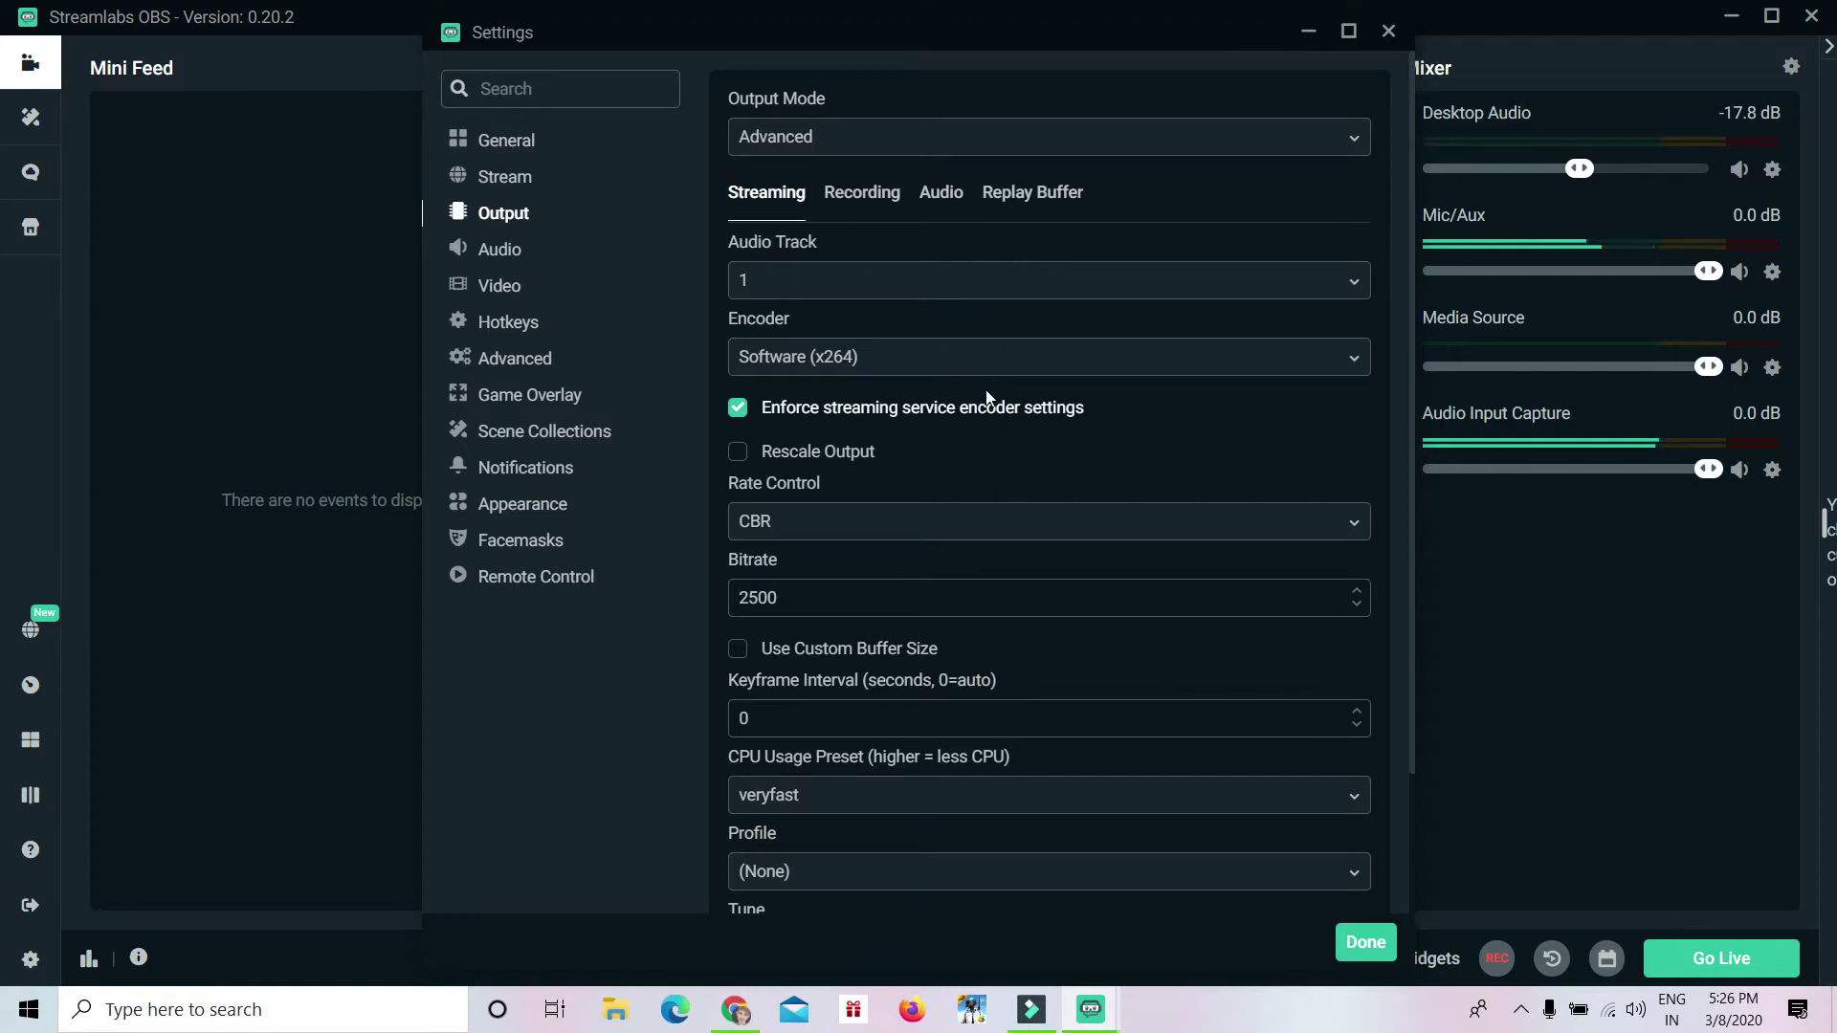
Step: Set the streaming encoder to Hardware (NVENC) (new) and view the available rate control options
left_click(1327, 372)
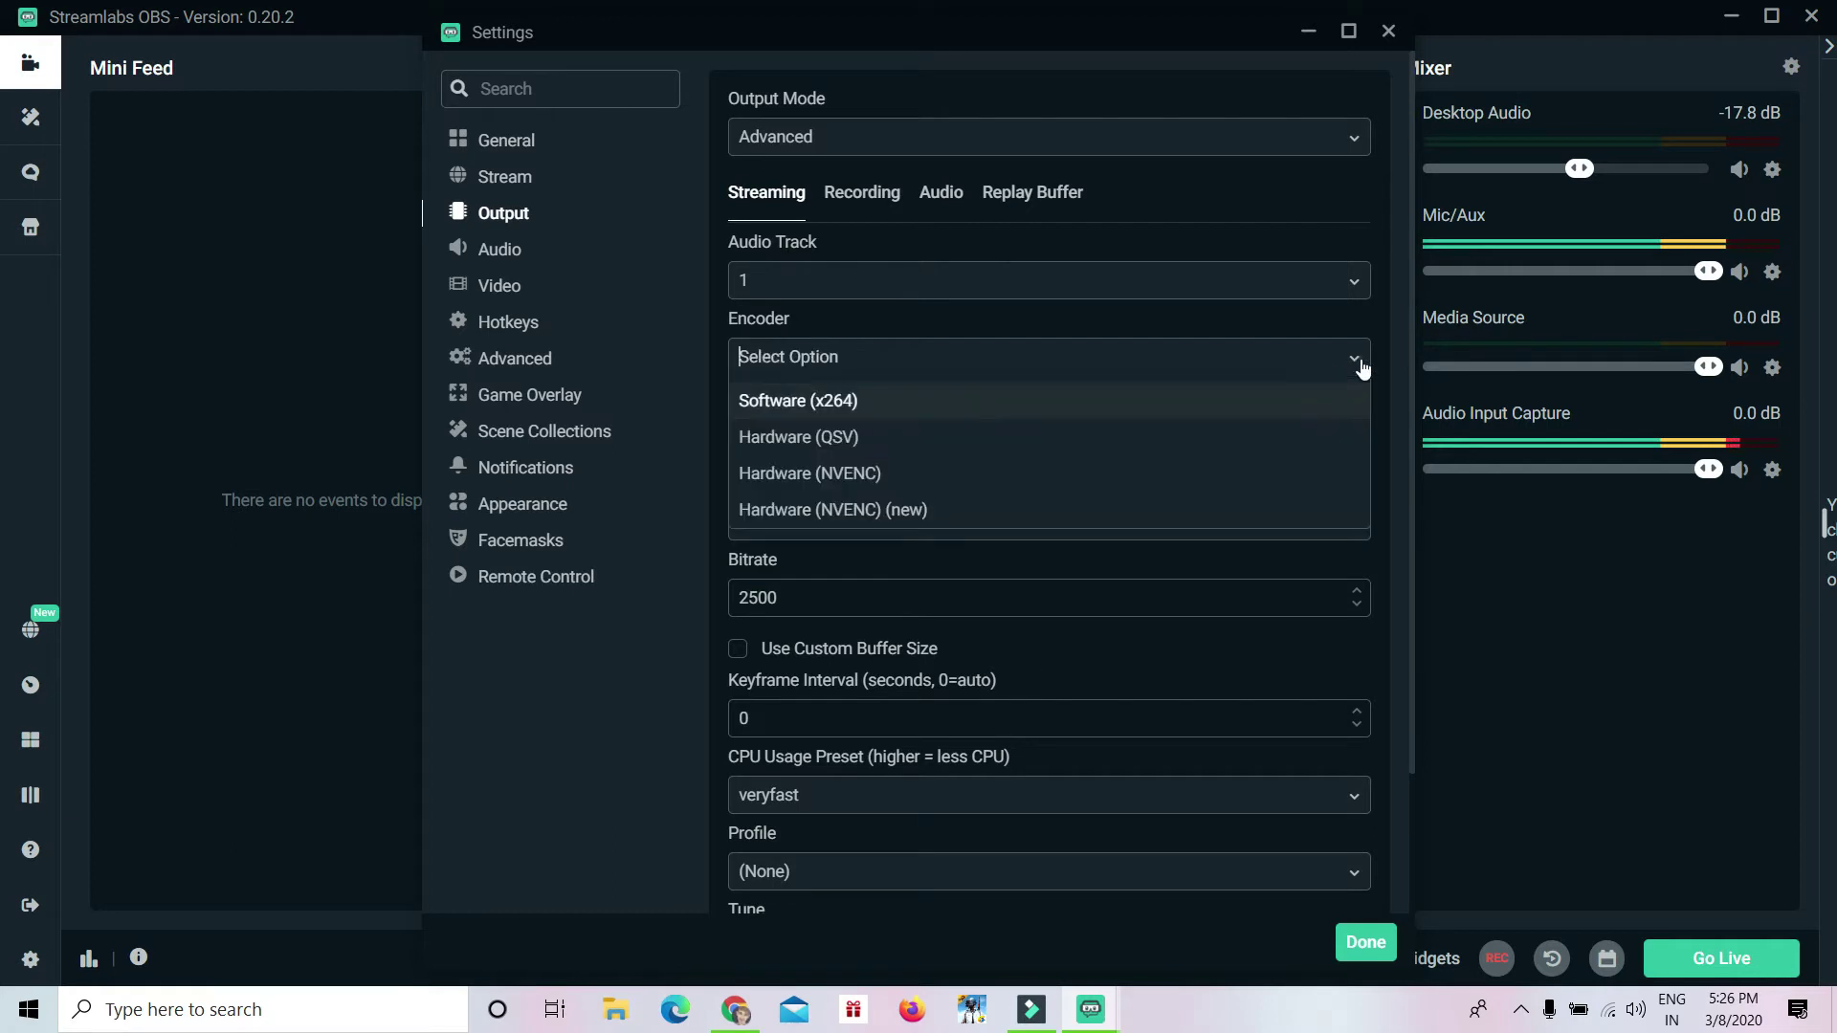
left_click(866, 478)
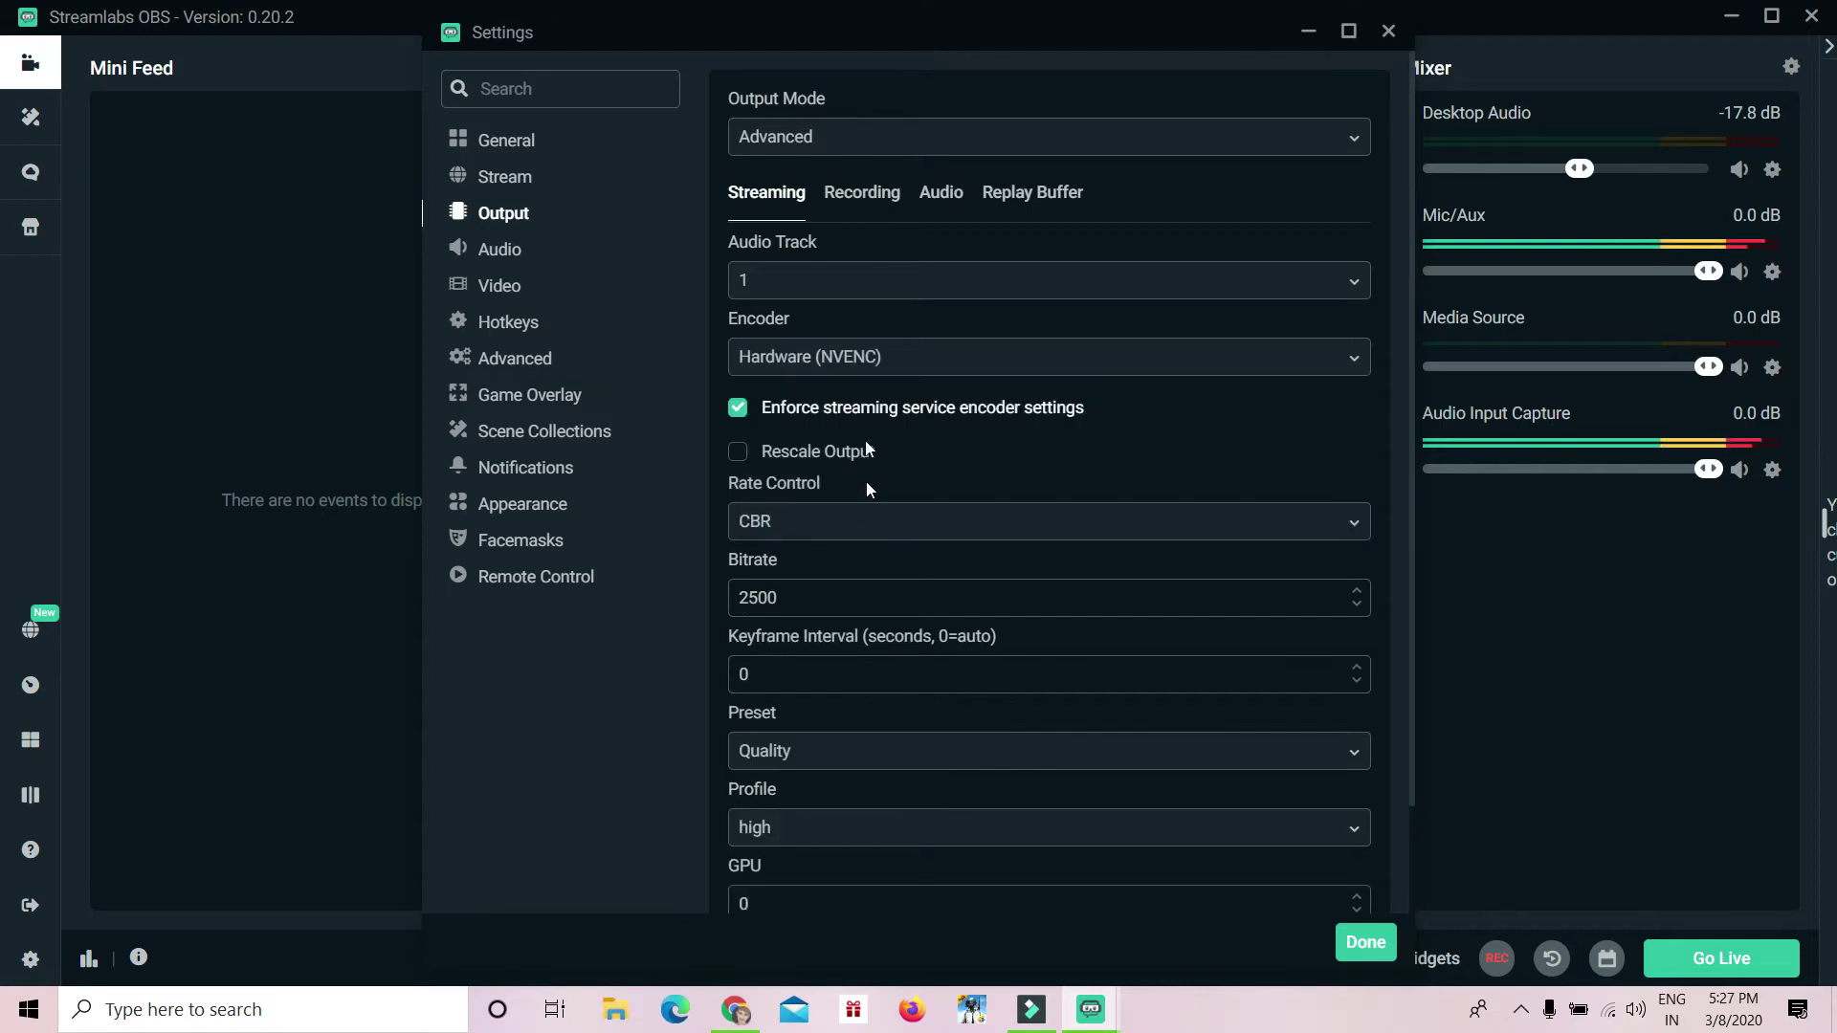
left_click(857, 364)
left_click(987, 510)
left_click(896, 359)
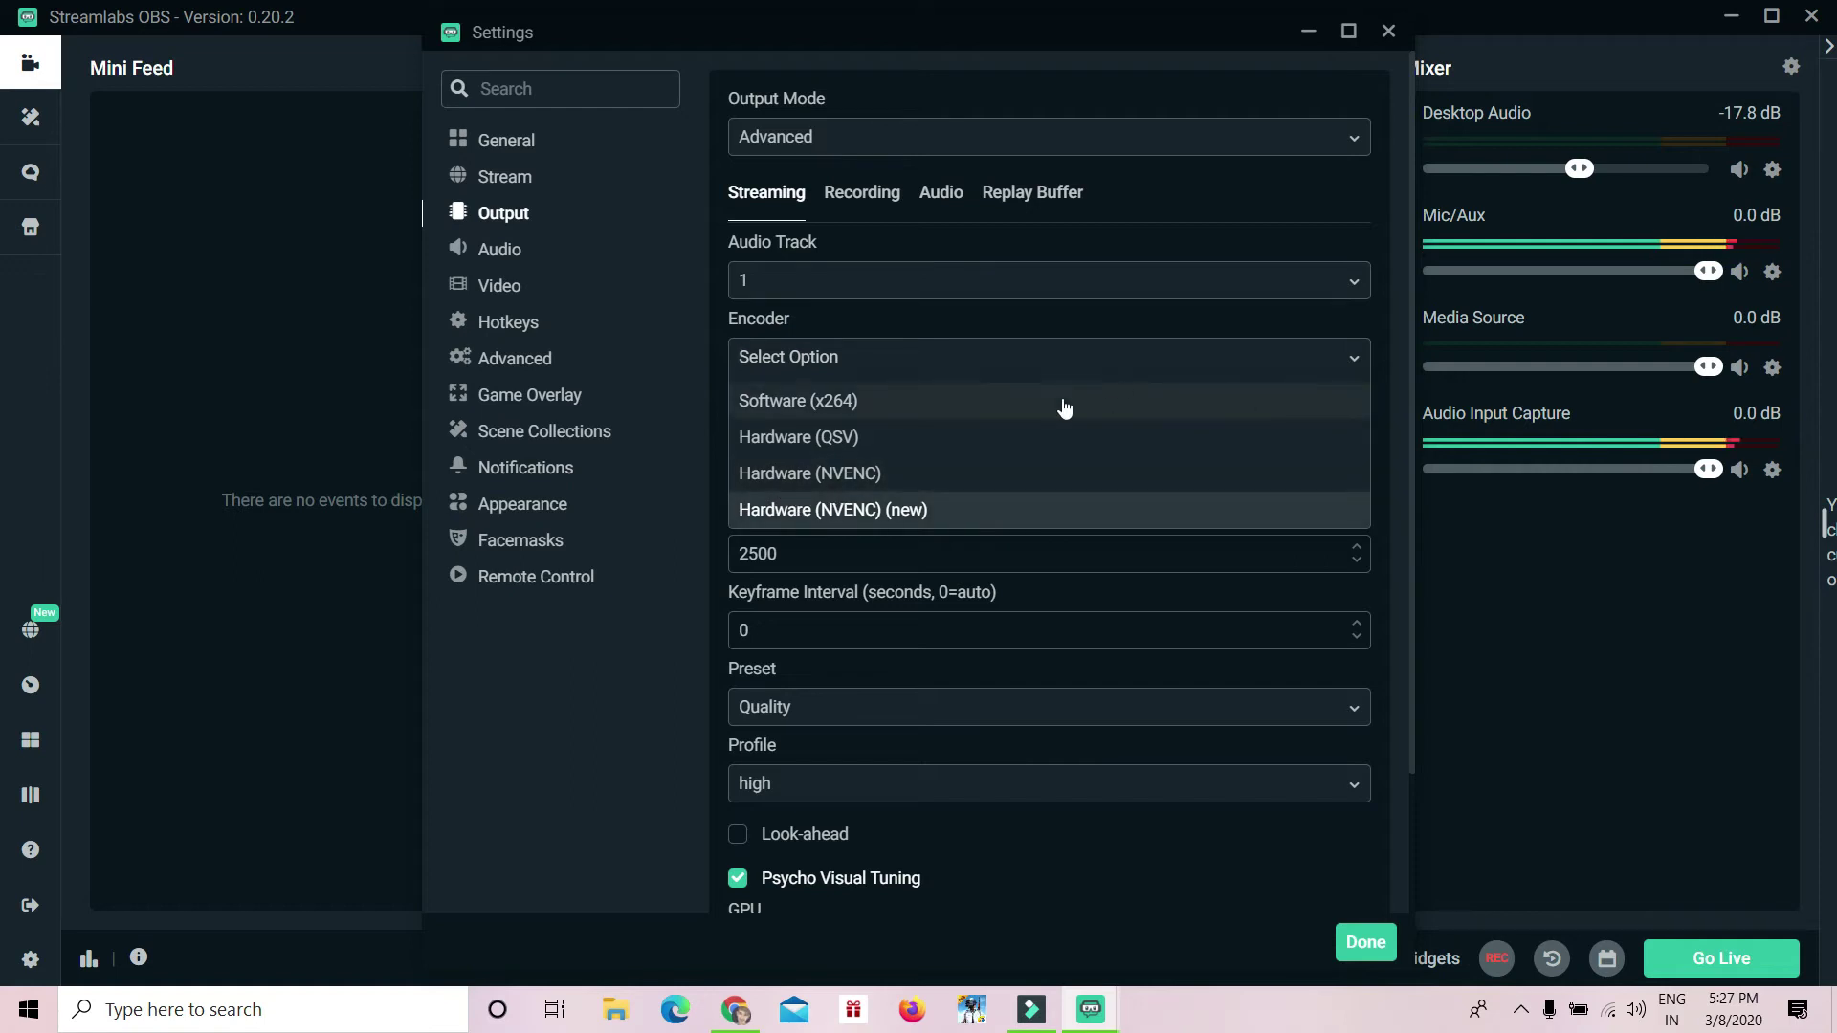
left_click(911, 479)
left_click(871, 374)
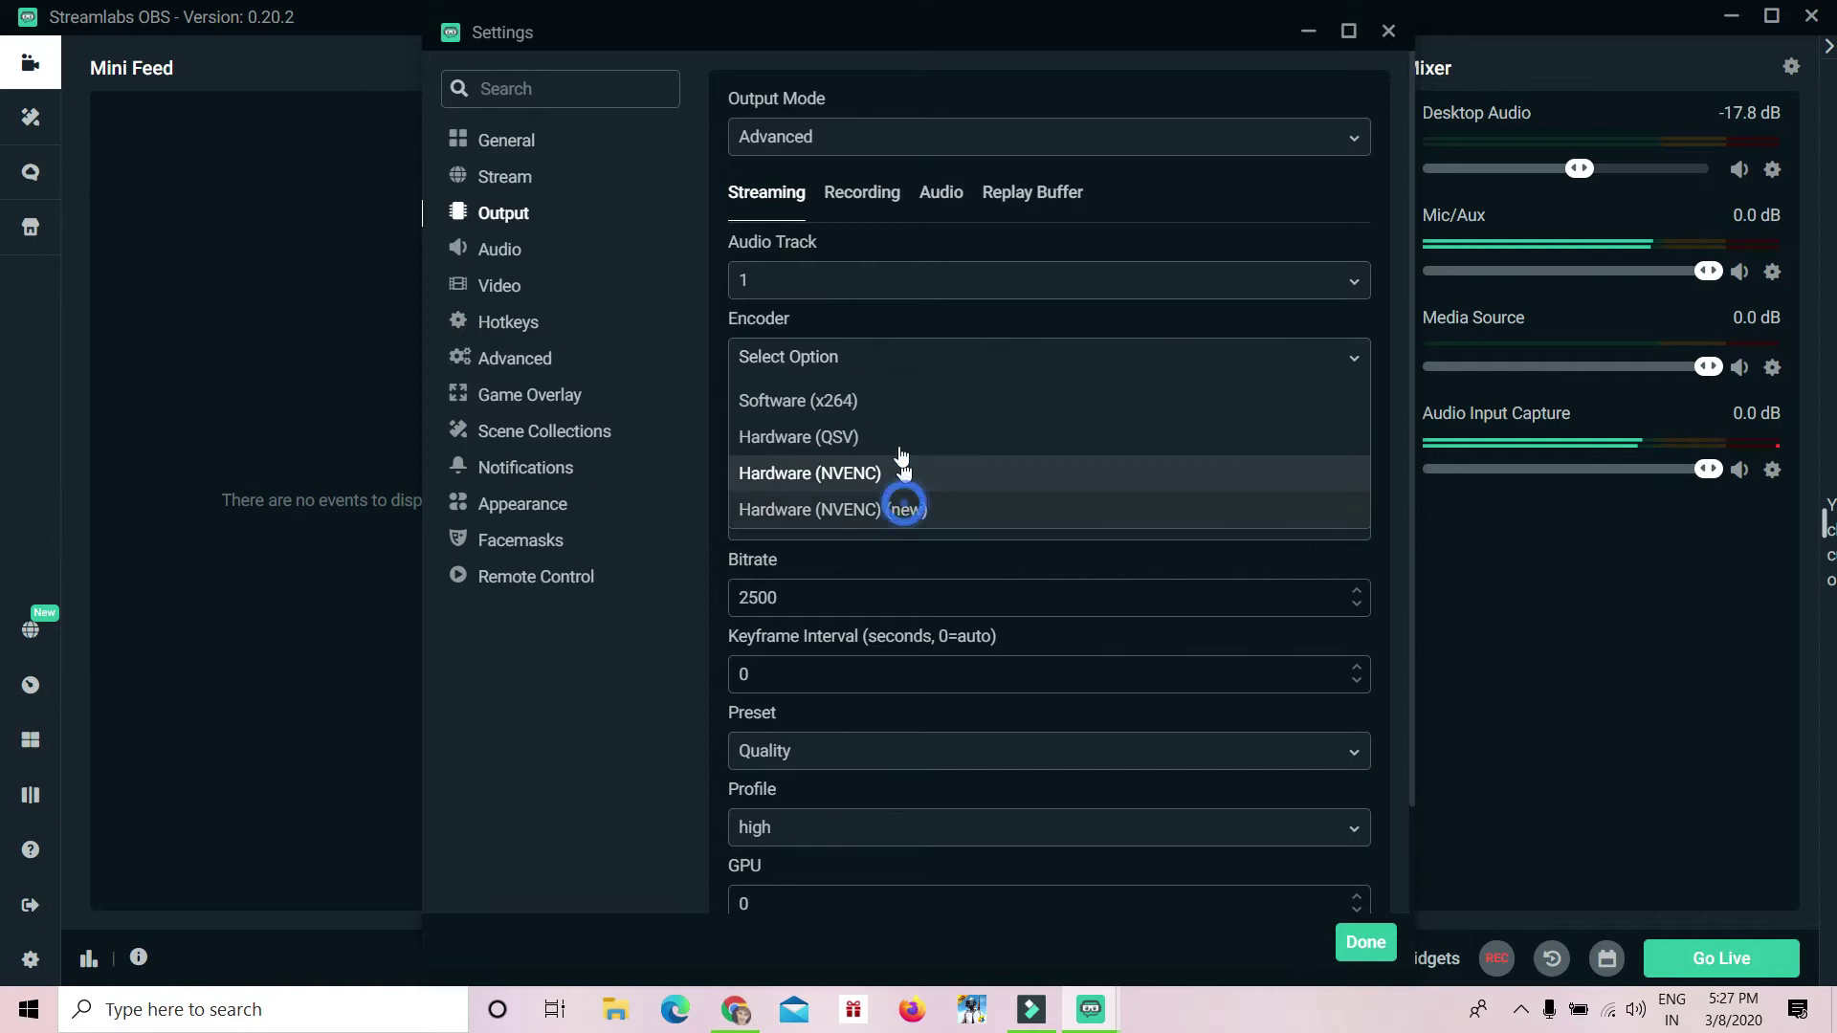
left_click(906, 510)
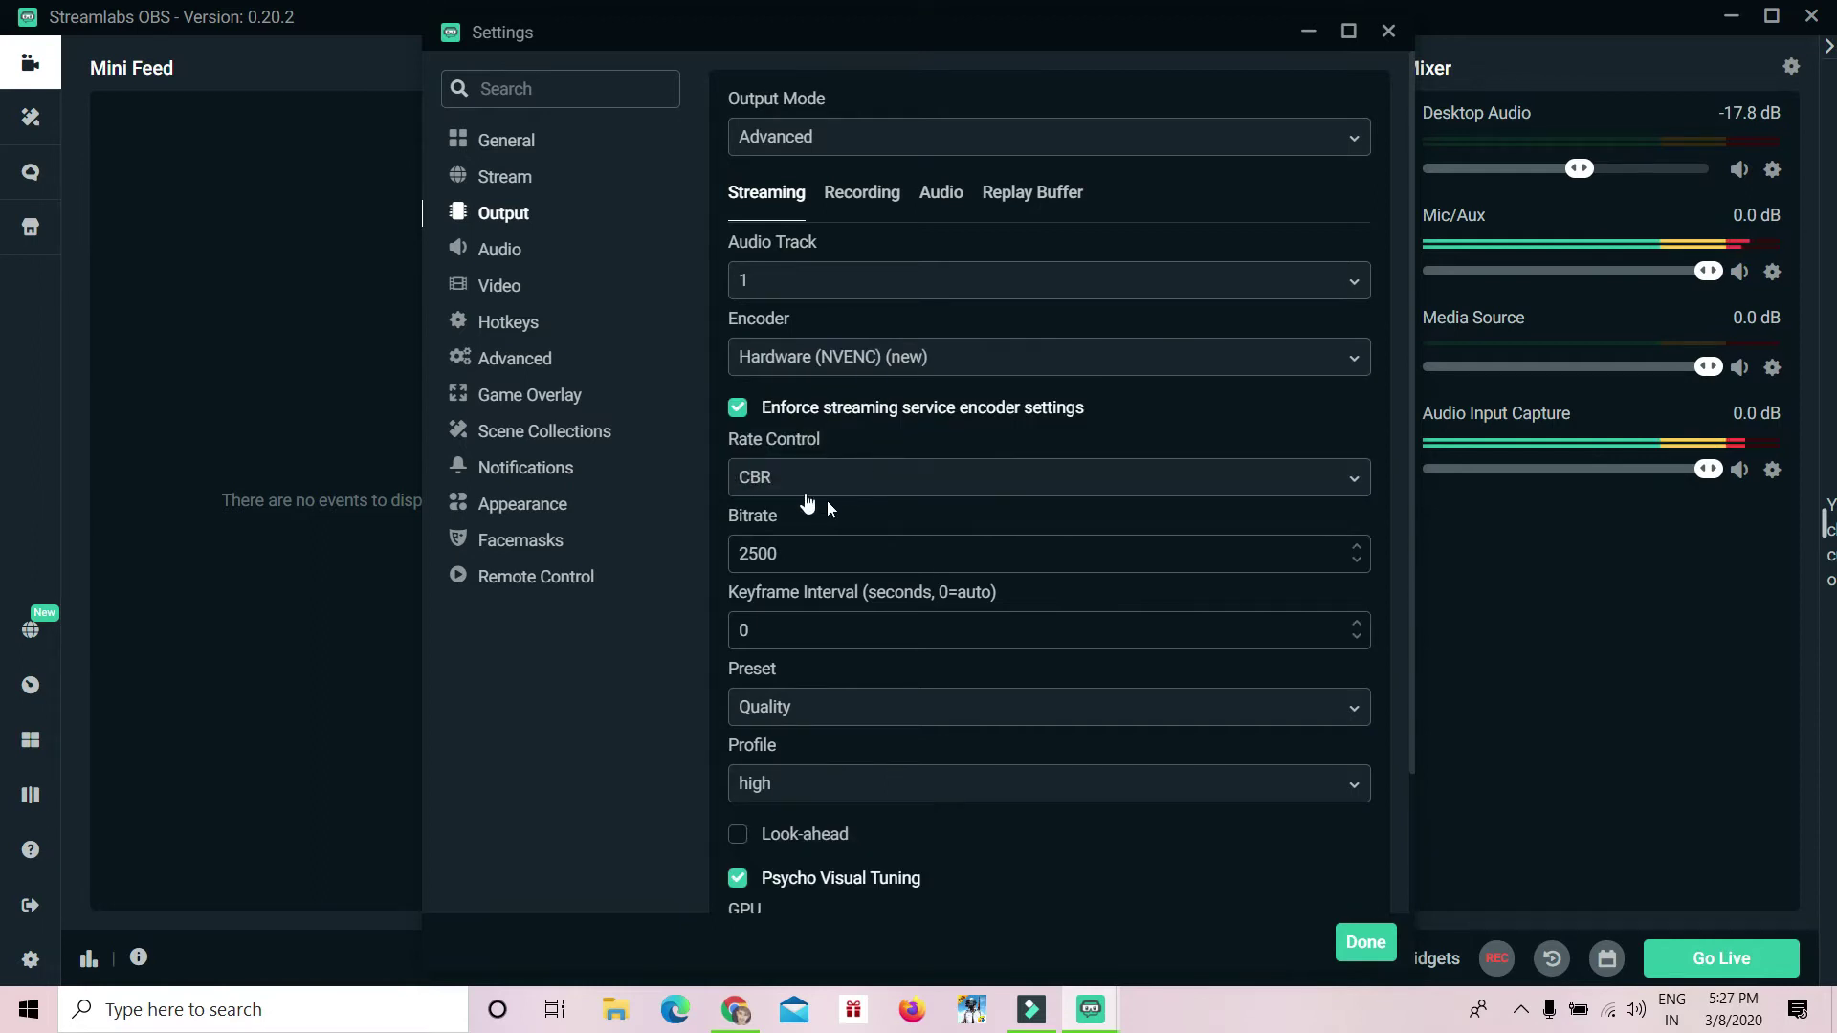
left_click(1357, 480)
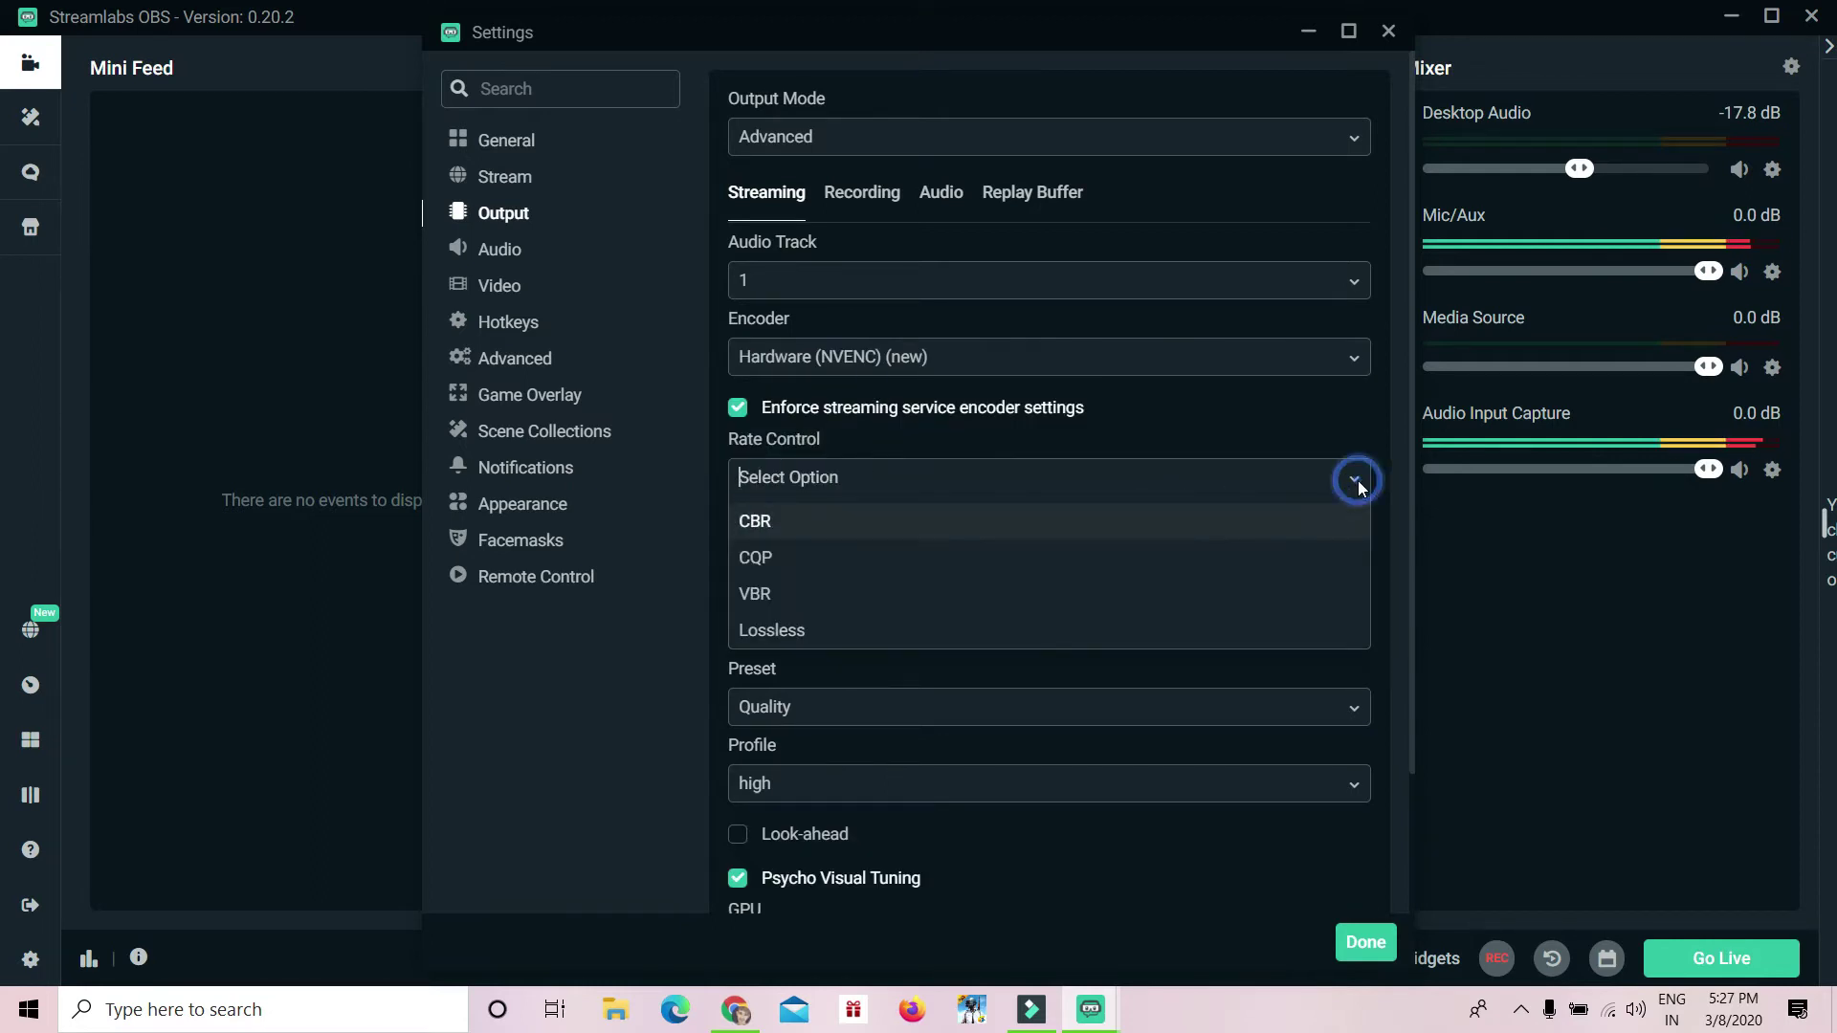
left_click(1358, 481)
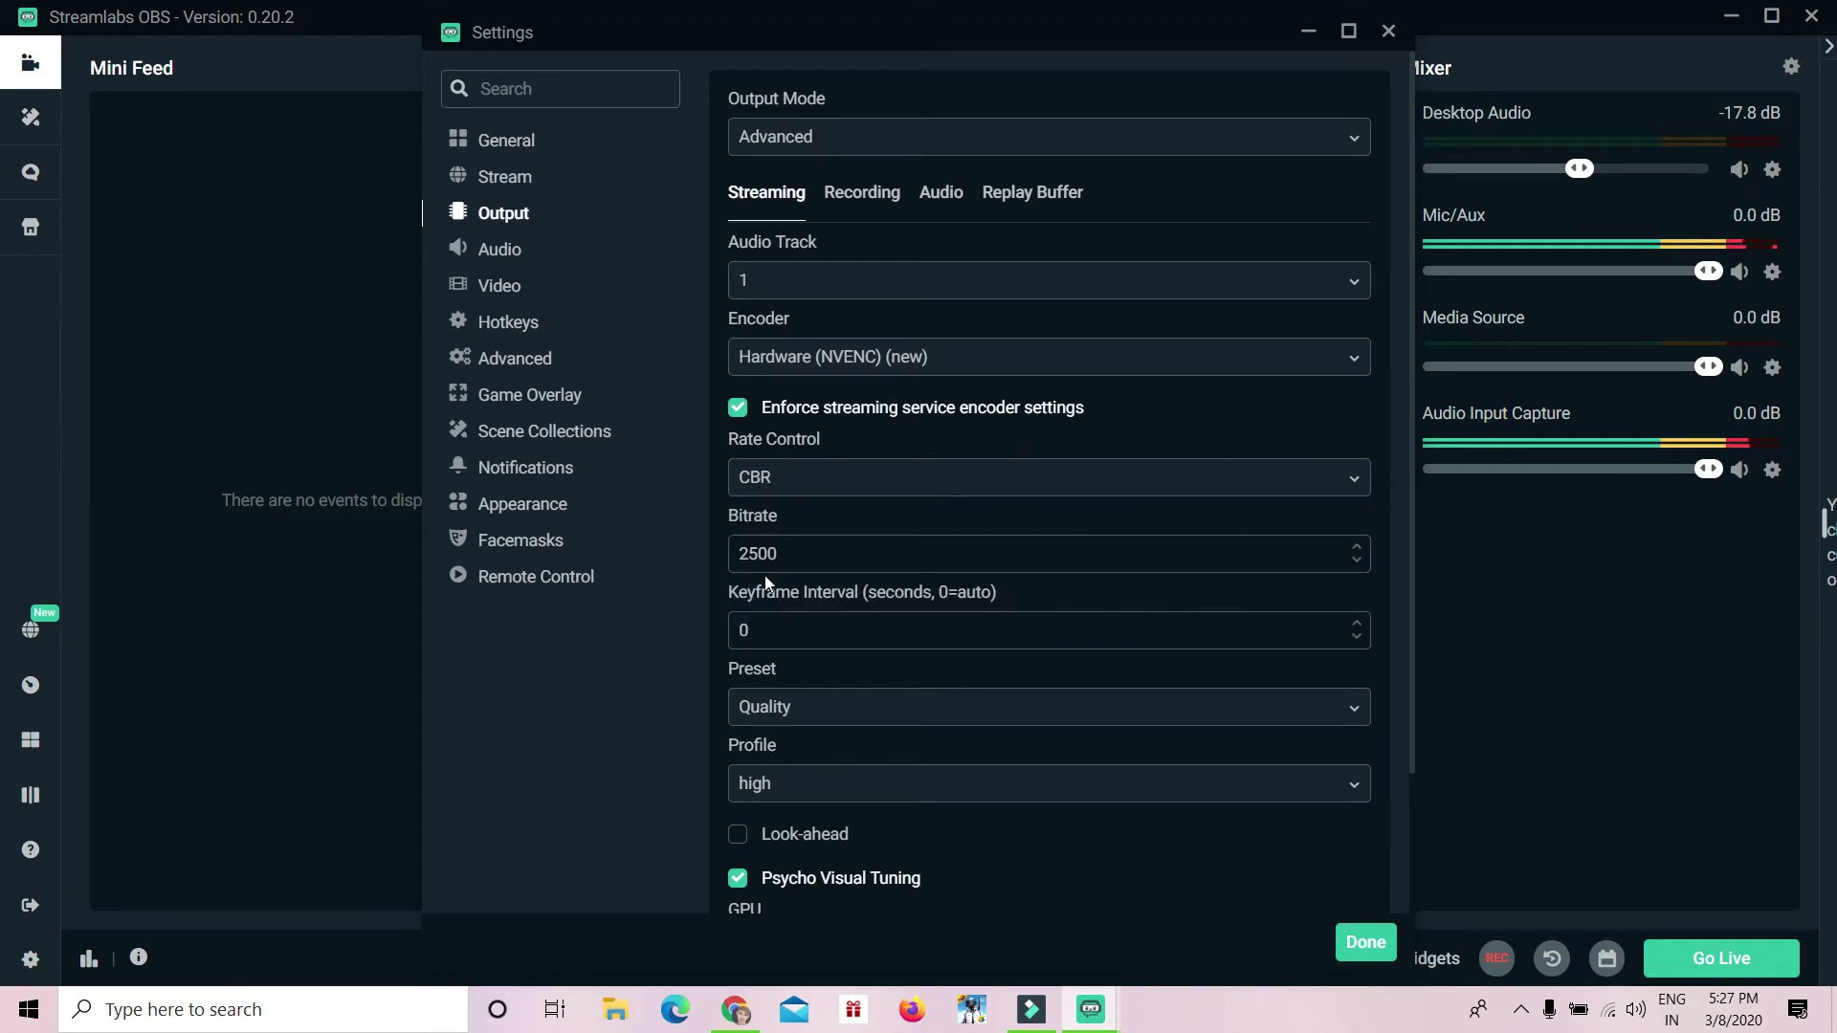
Step: Set the streaming bitrate to 5000
double_click(809, 556)
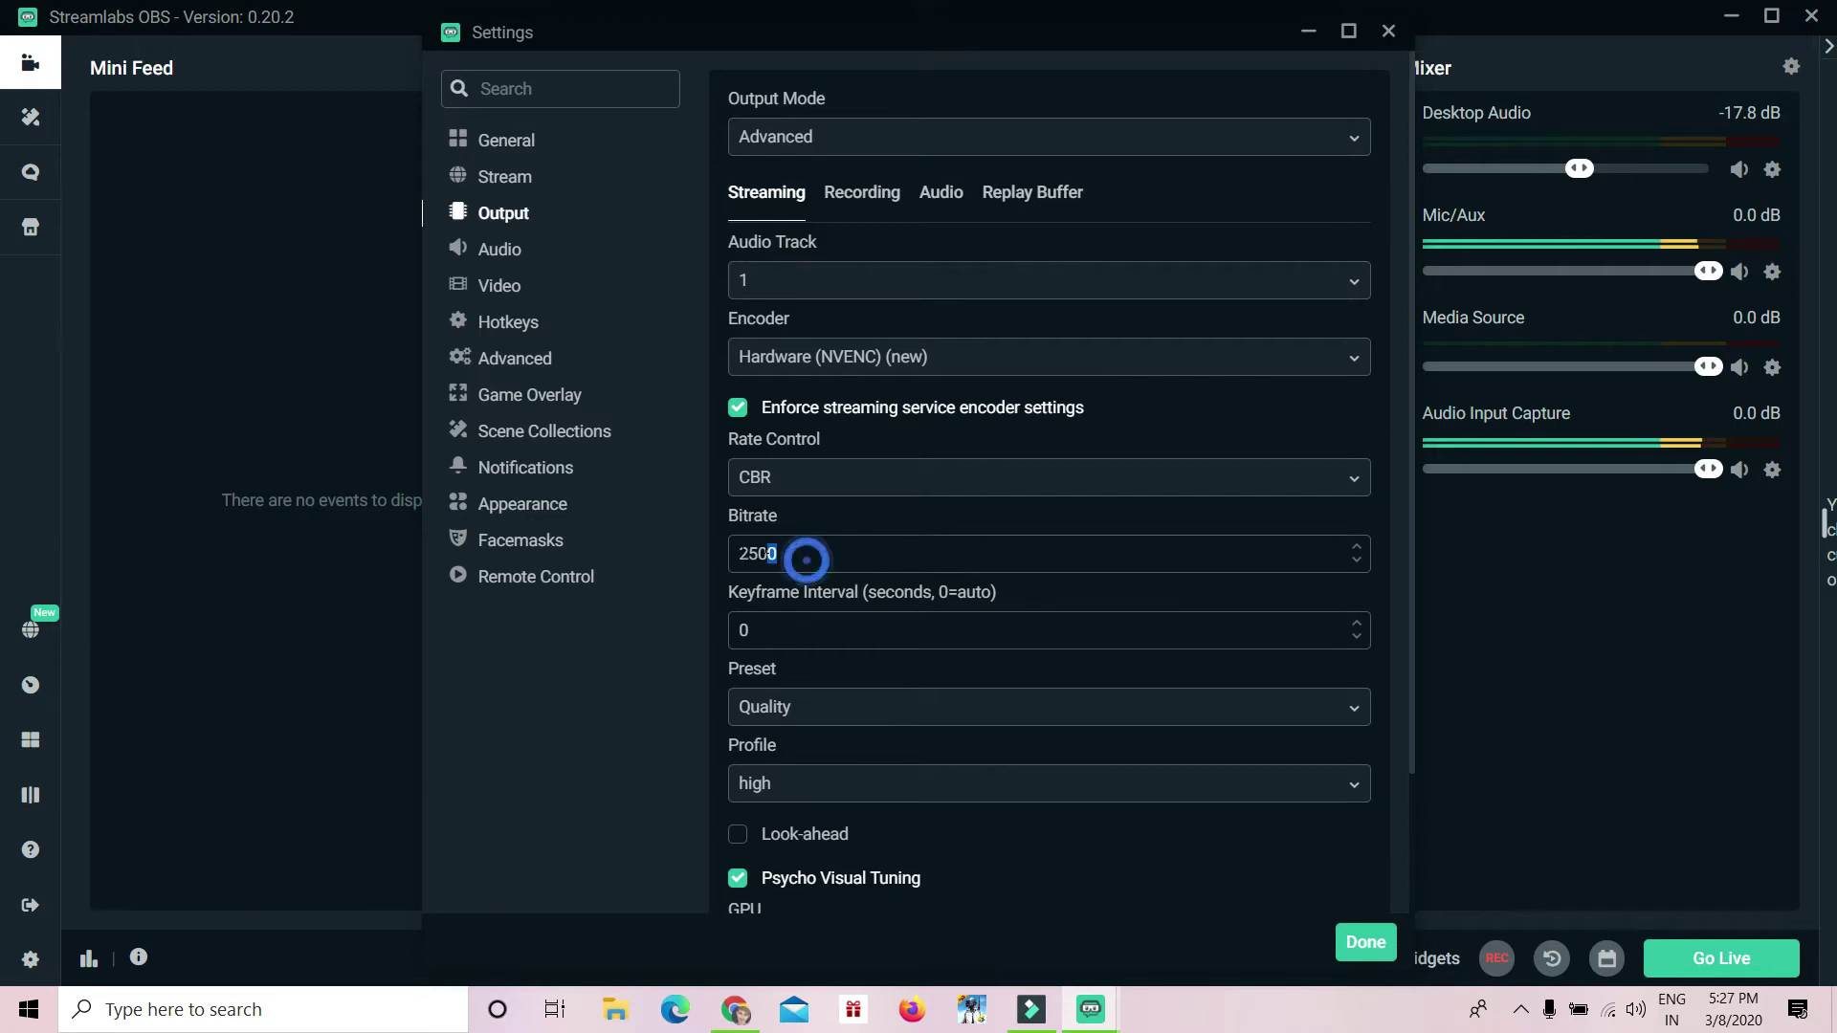
key("BackSpace")
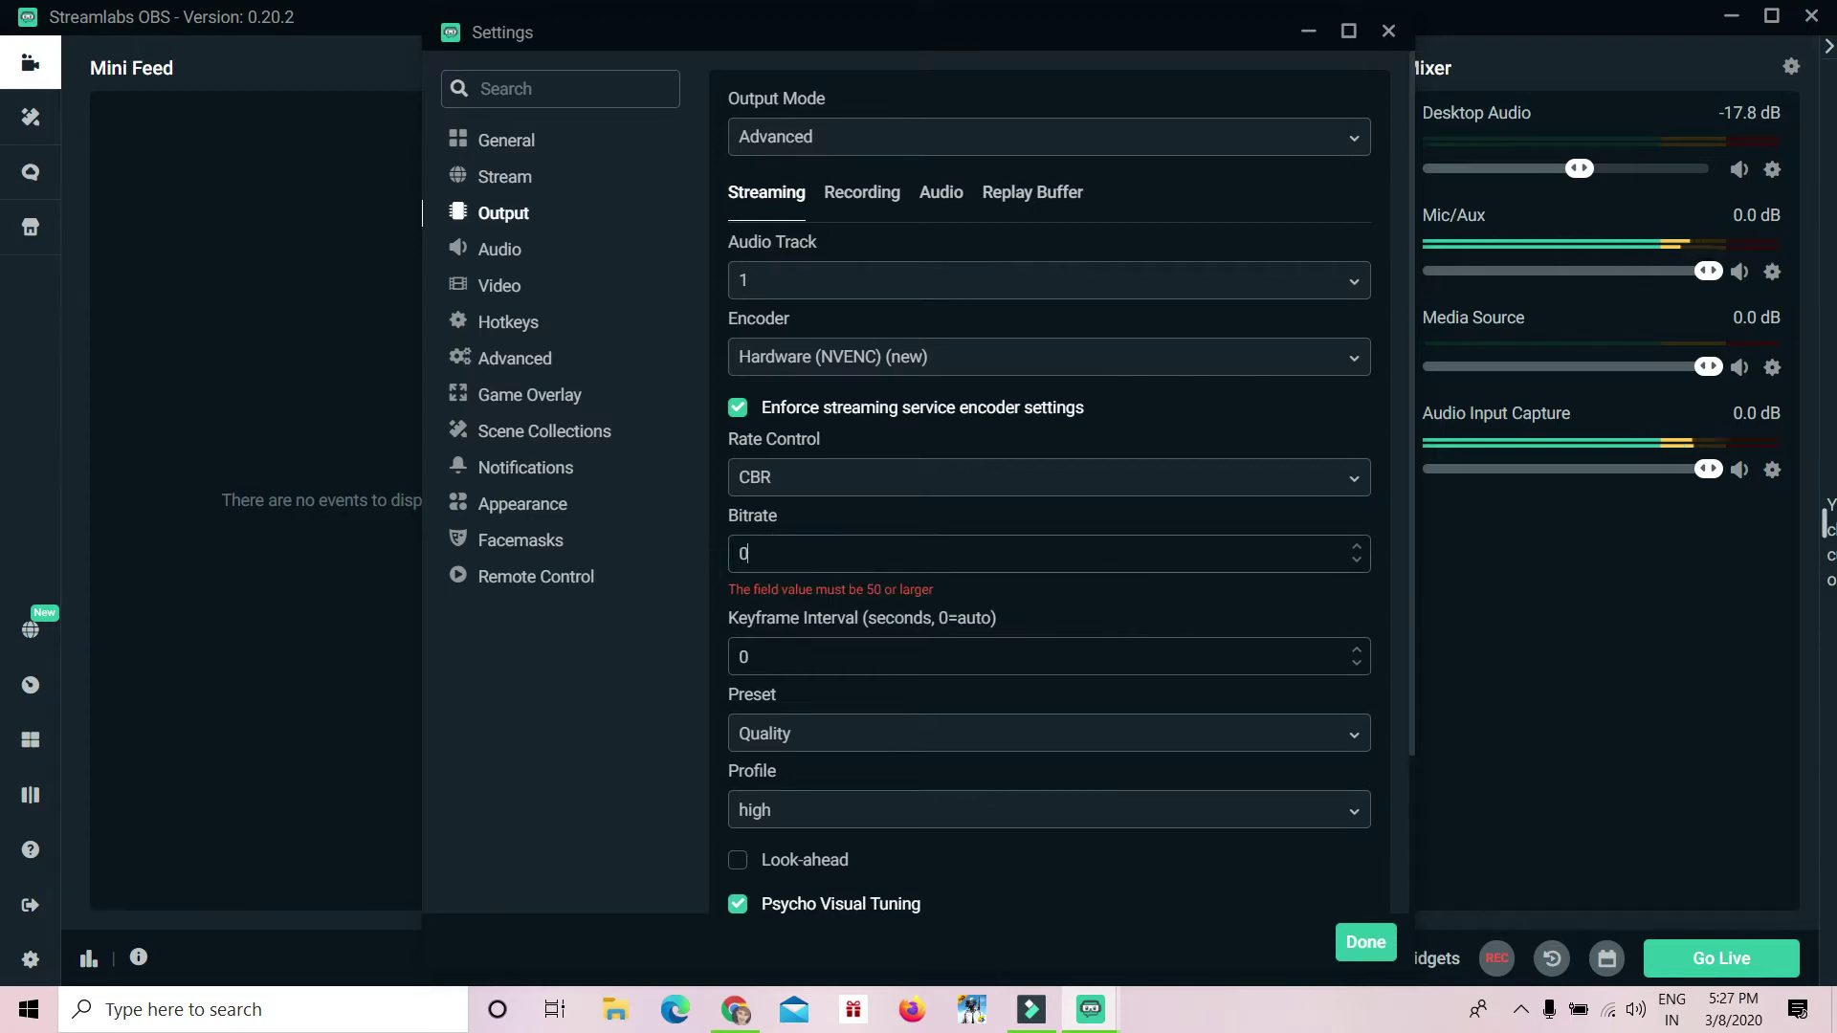
left_click_drag(783, 554, 724, 555)
mouse_move(735, 1006)
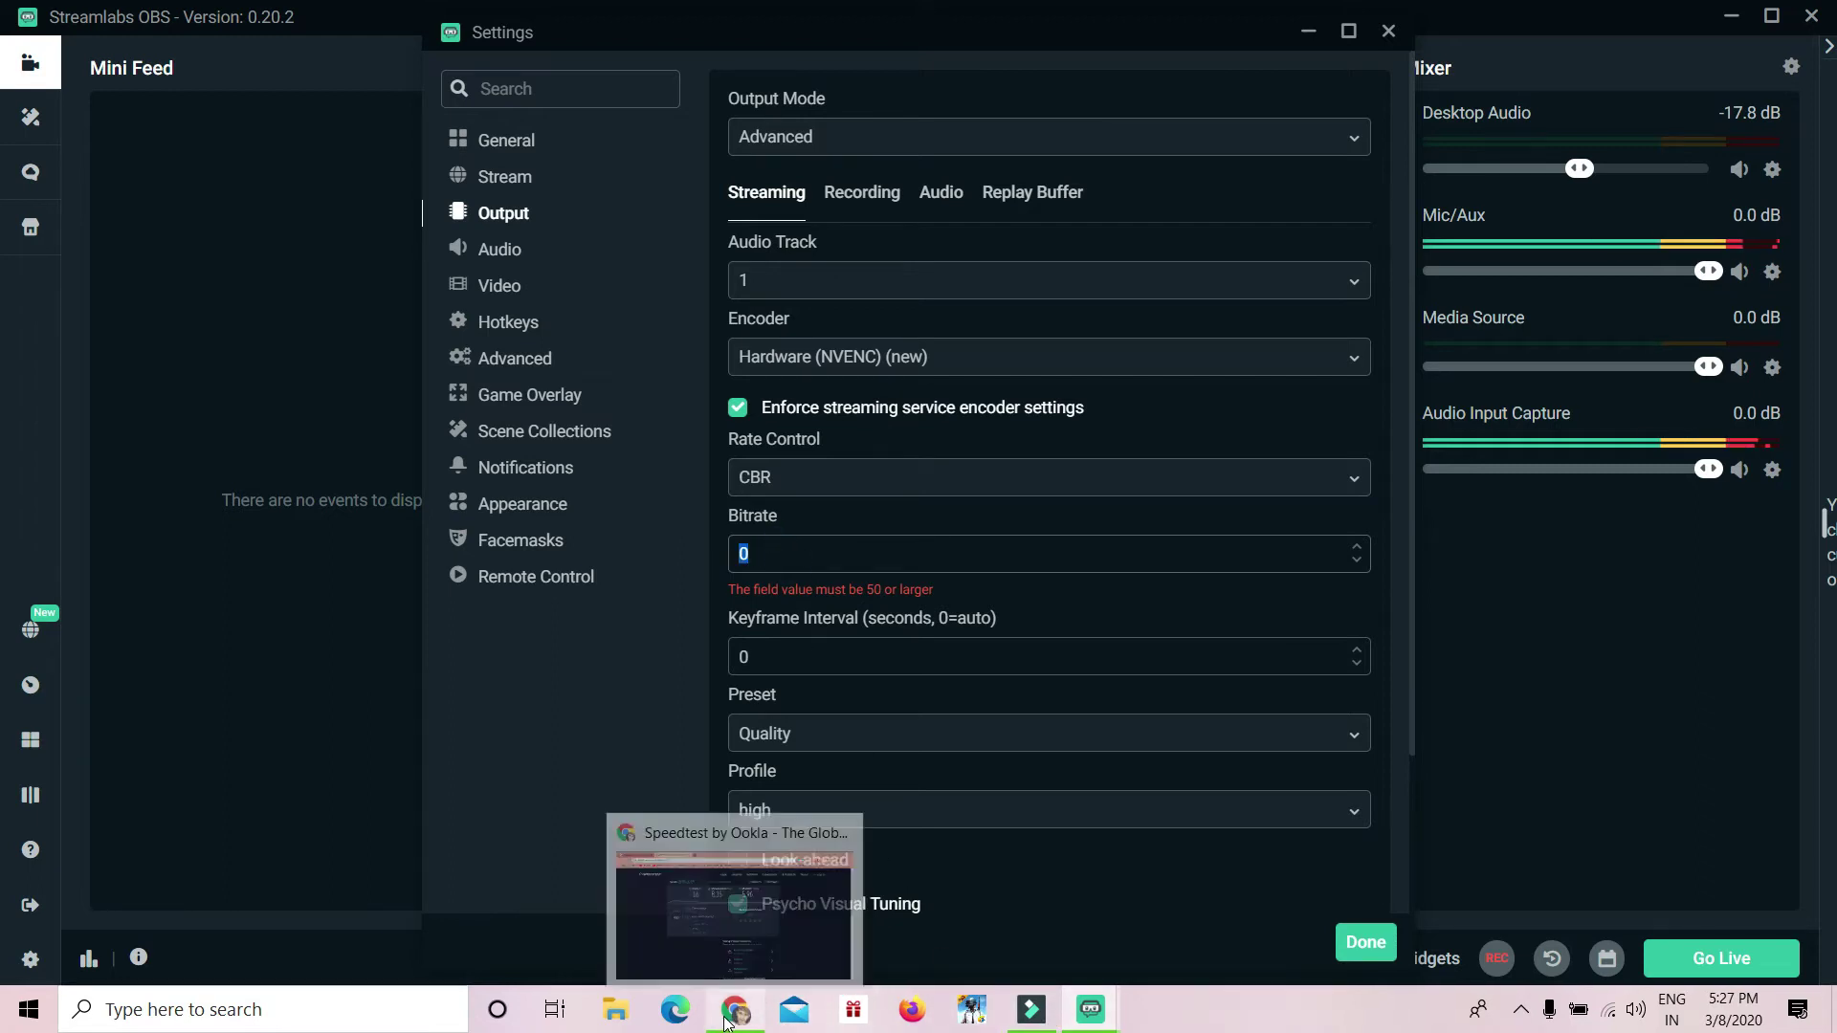
left_click(635, 640)
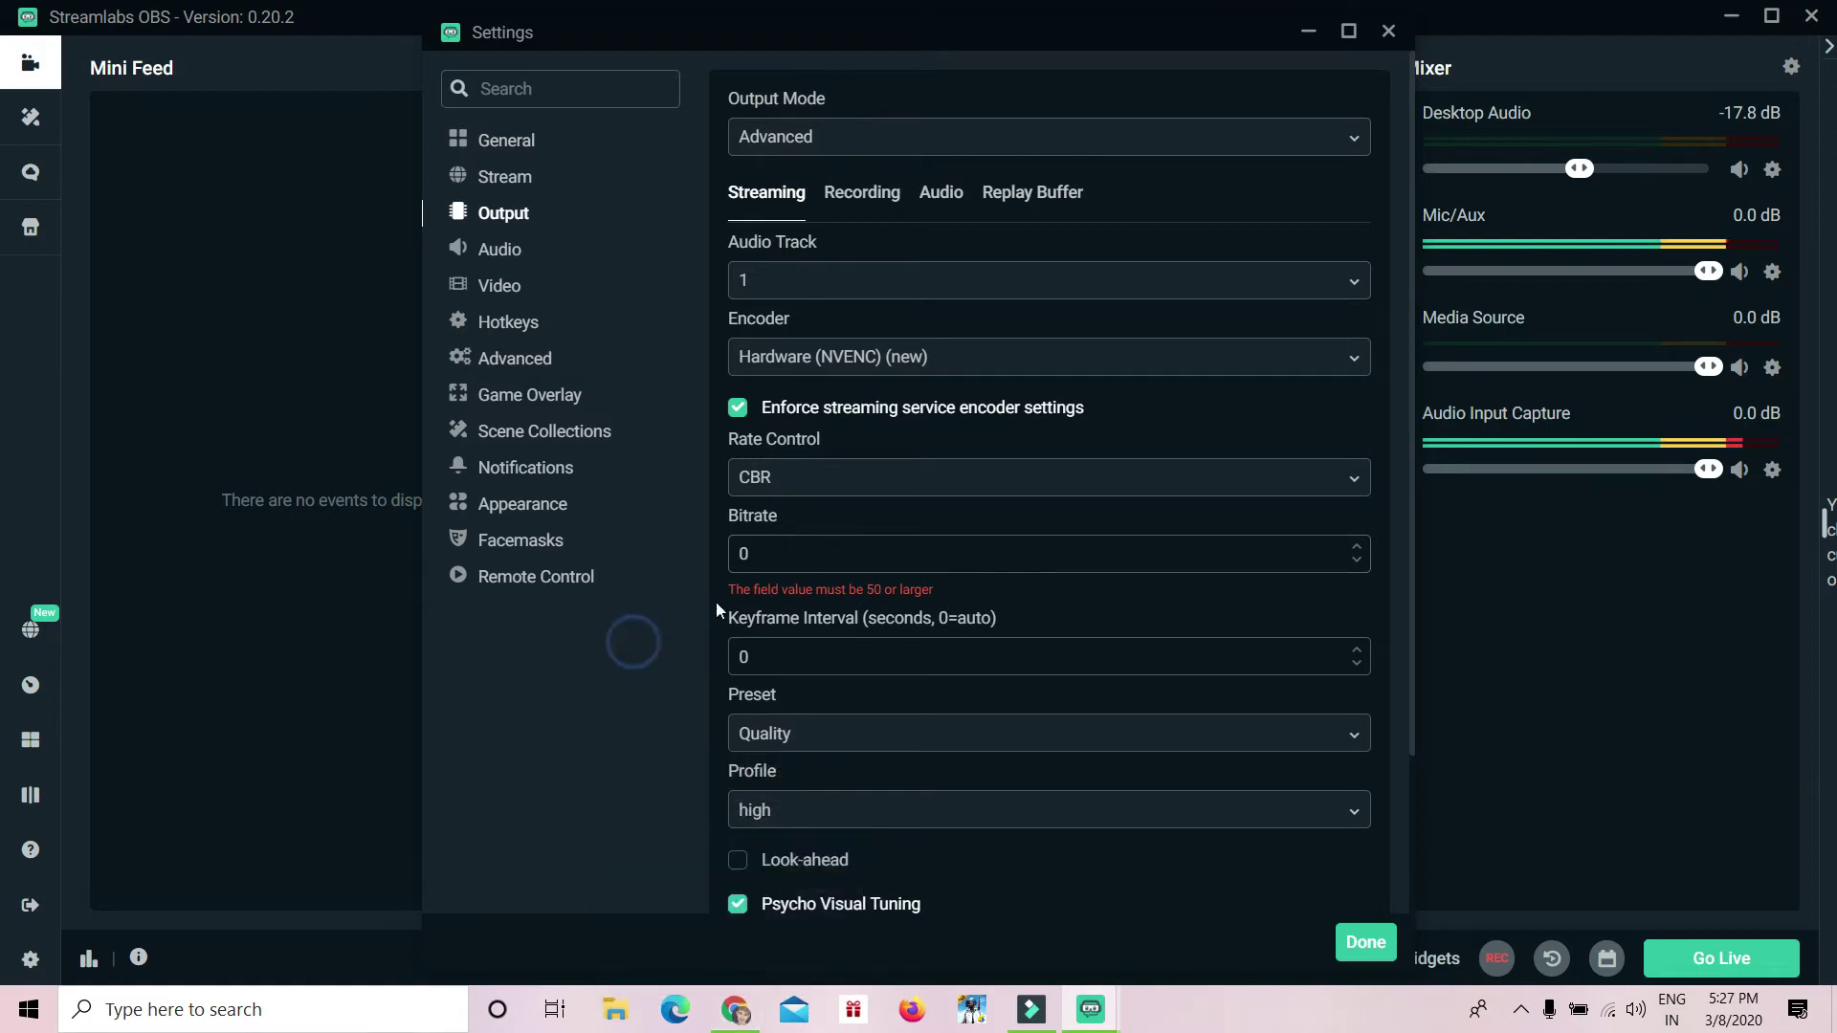
double_click(750, 555)
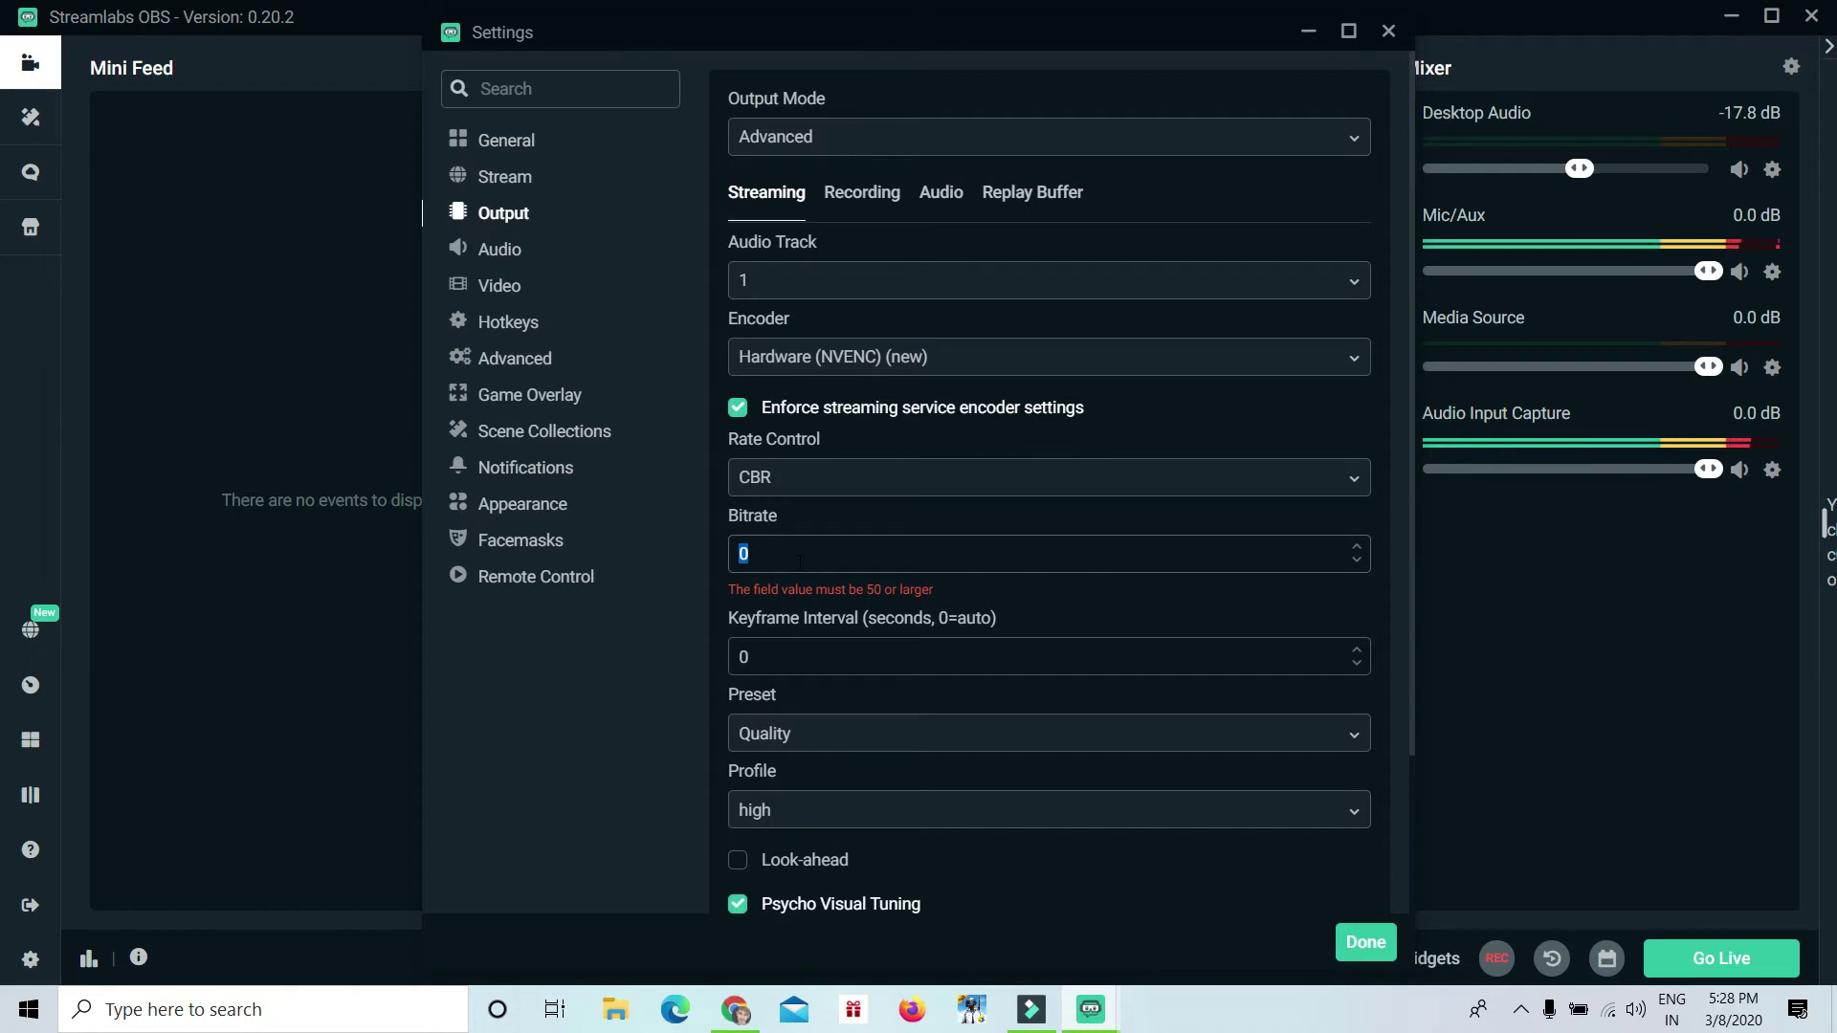
left_click(800, 561)
key("BackSpace")
type("590")
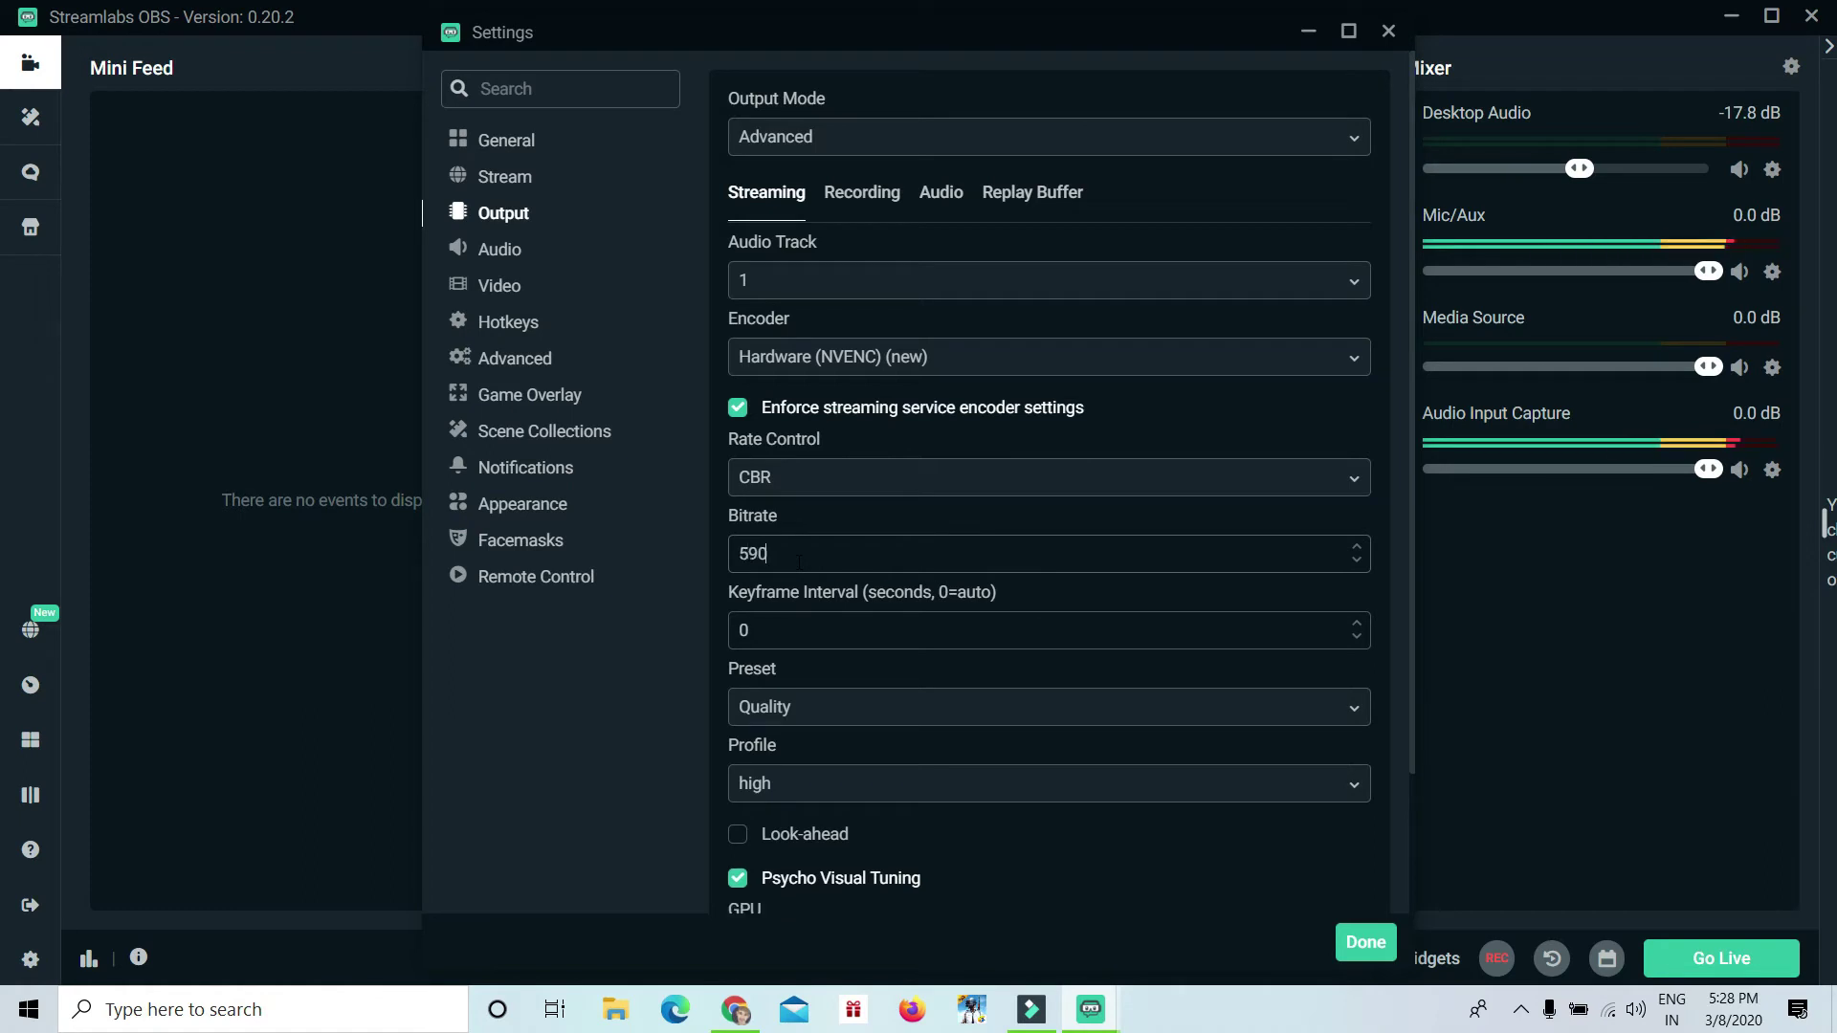
key("BackSpace")
key("BackSpace")
type("000")
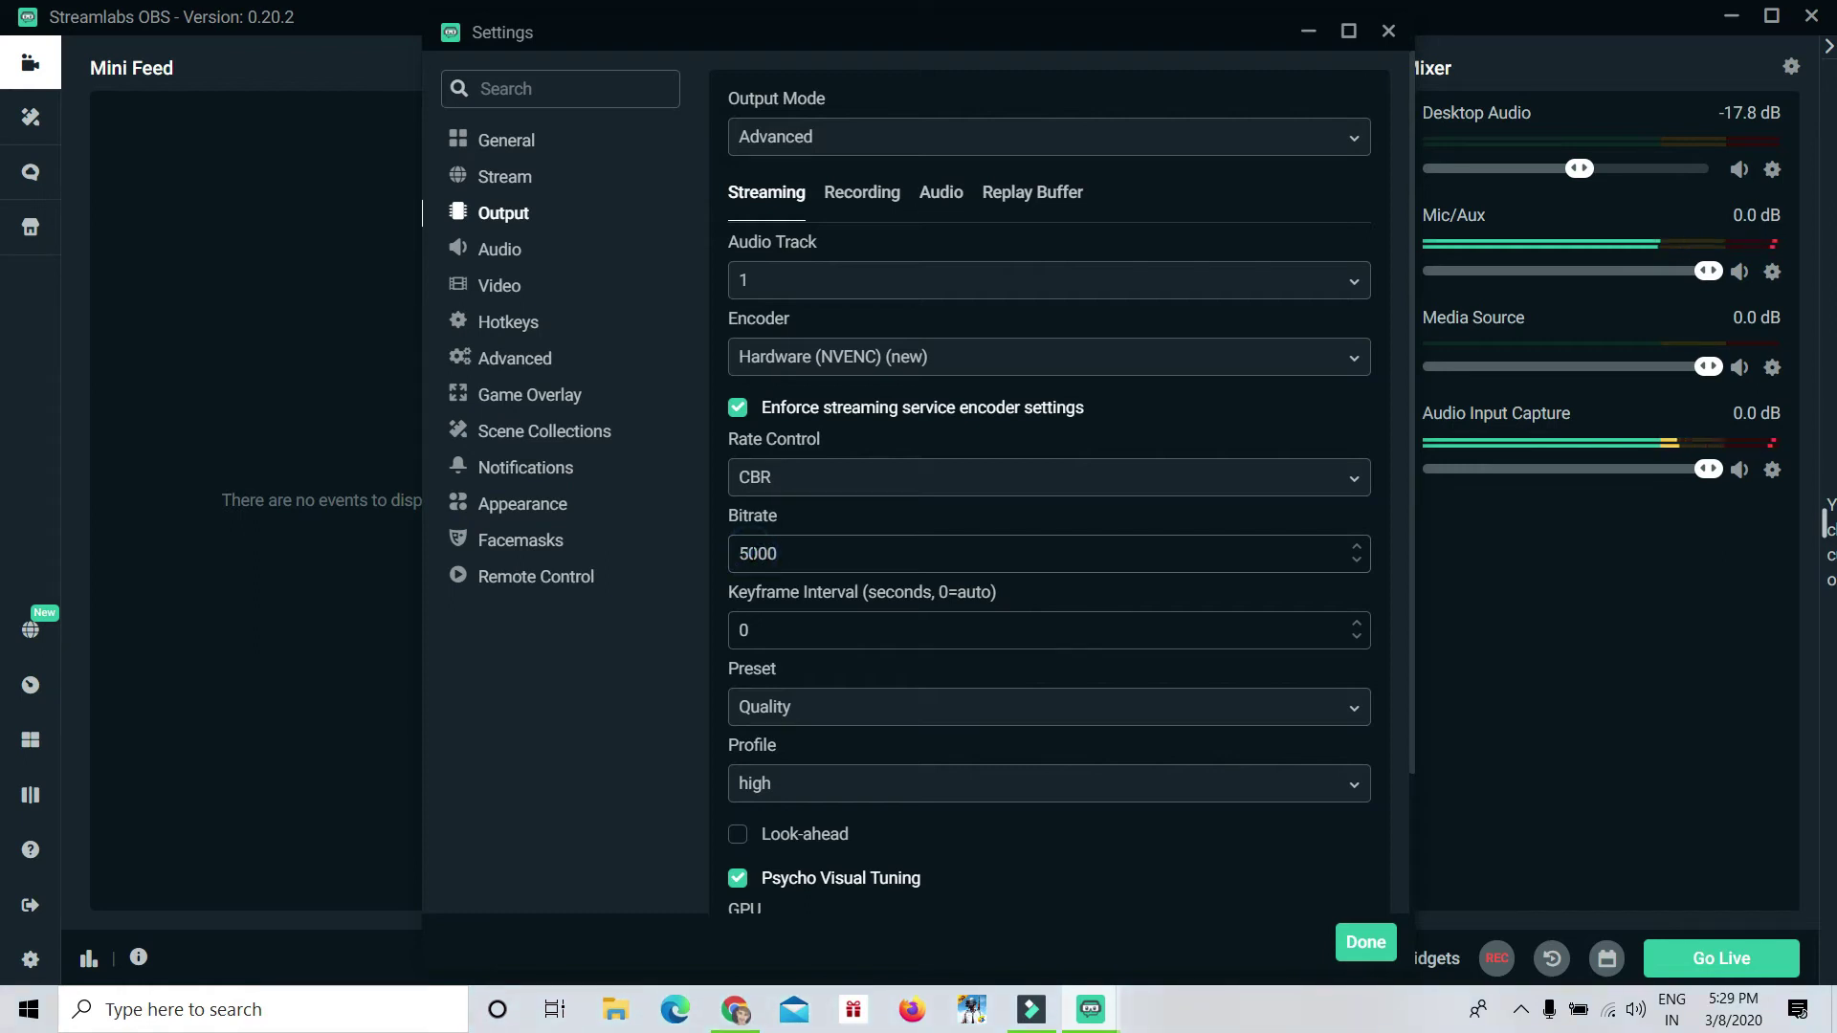
Step: Change the streaming bitrate to 4000 and review the remaining encoder options
key("BackSpace")
key("BackSpace")
key("BackSpace")
key("BackSpace")
type("4000")
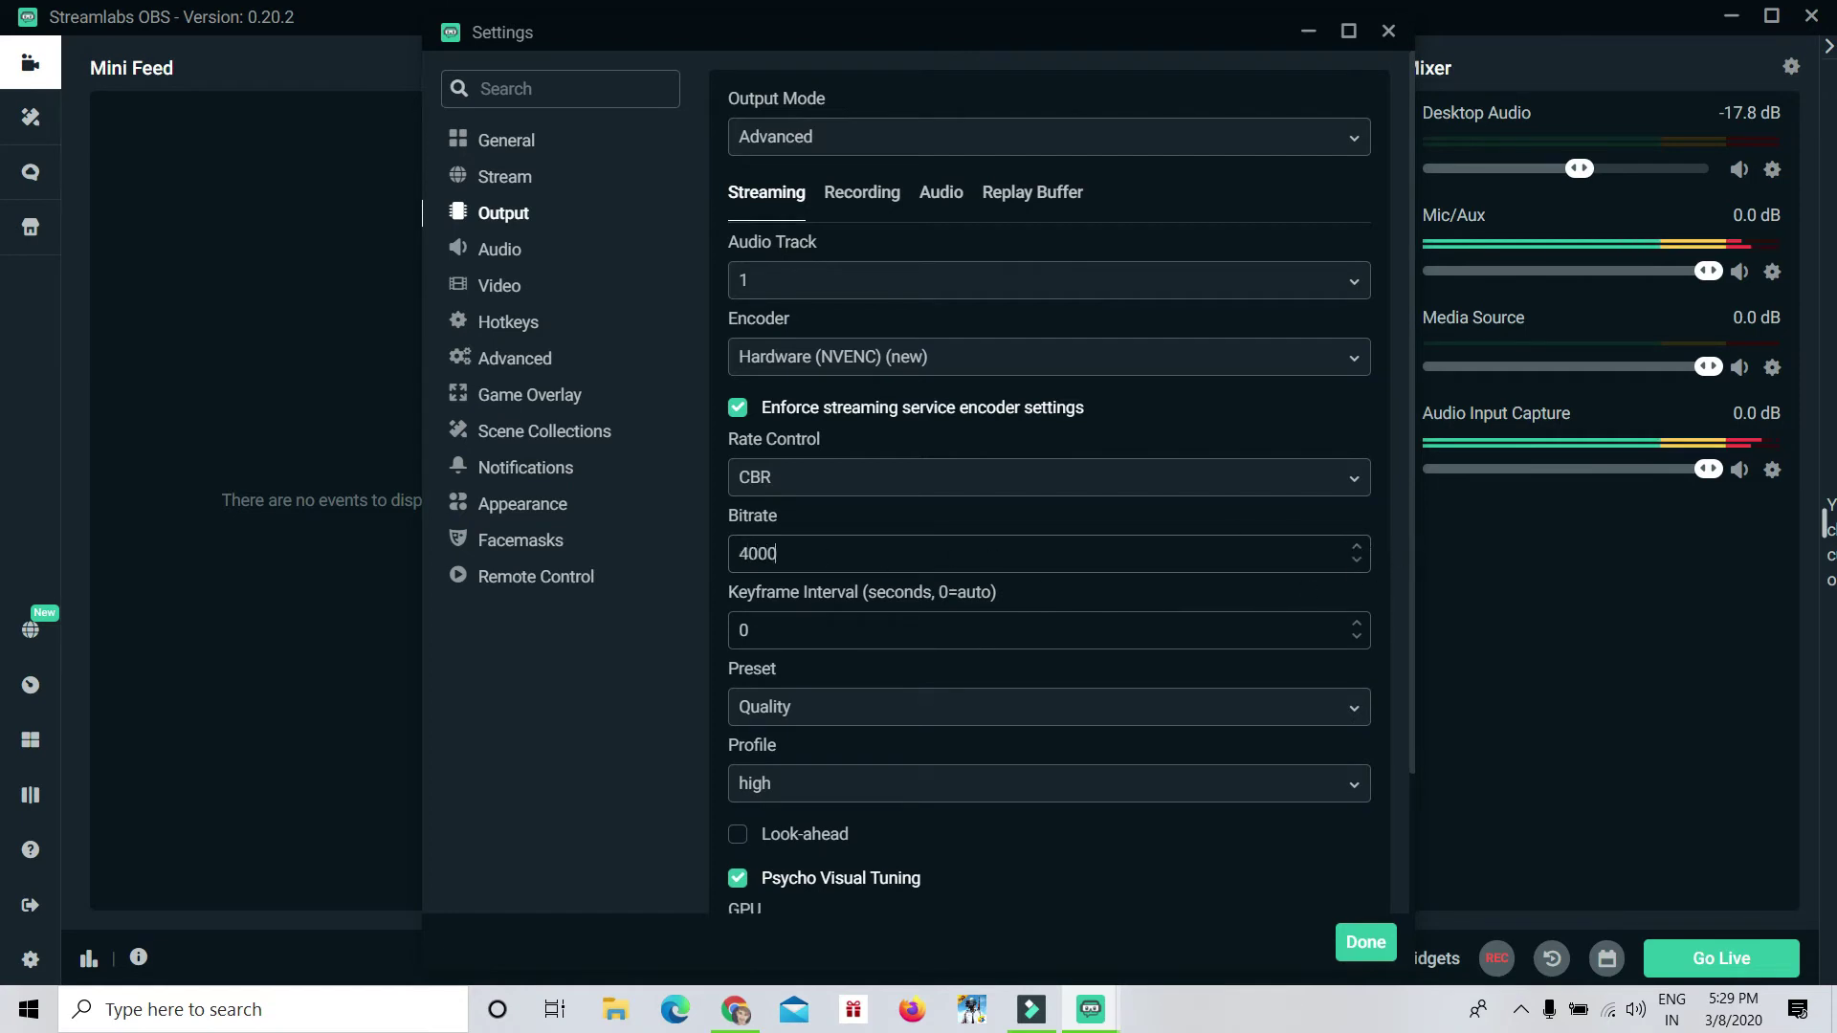
scroll(986, 613, "down", 2)
scroll(819, 501, "down", 1)
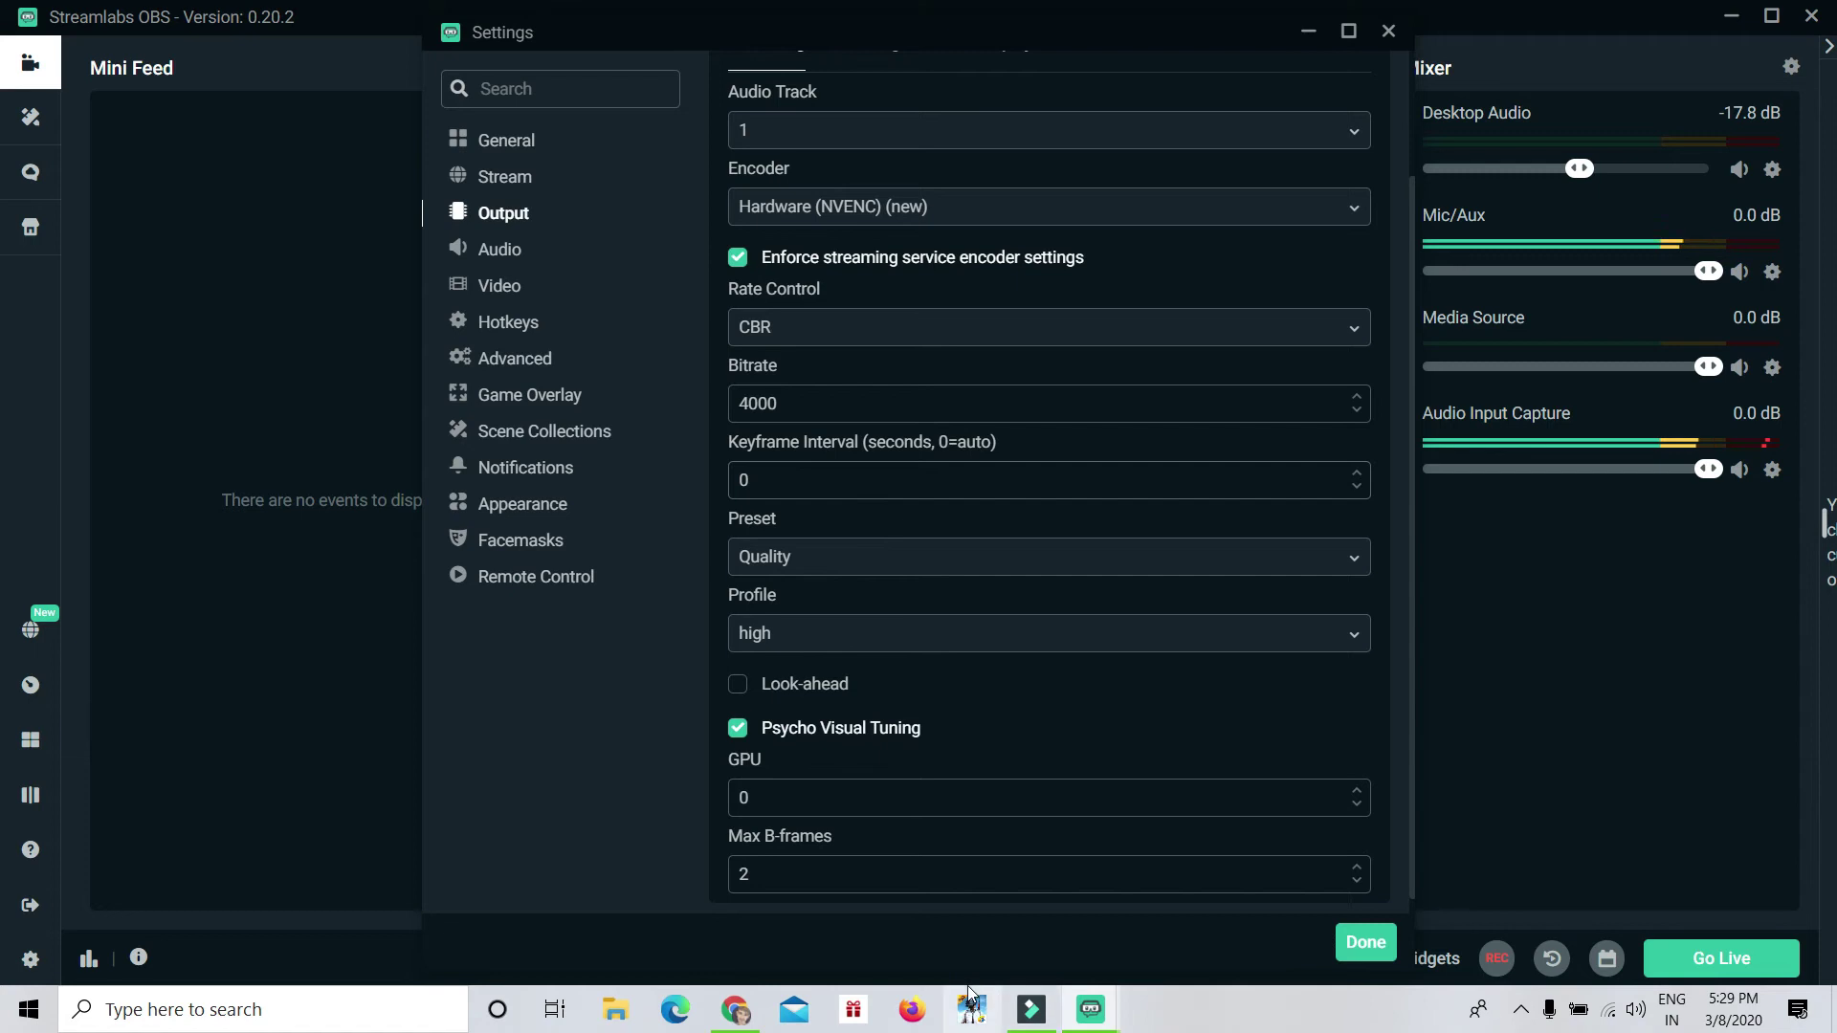
left_click(745, 1016)
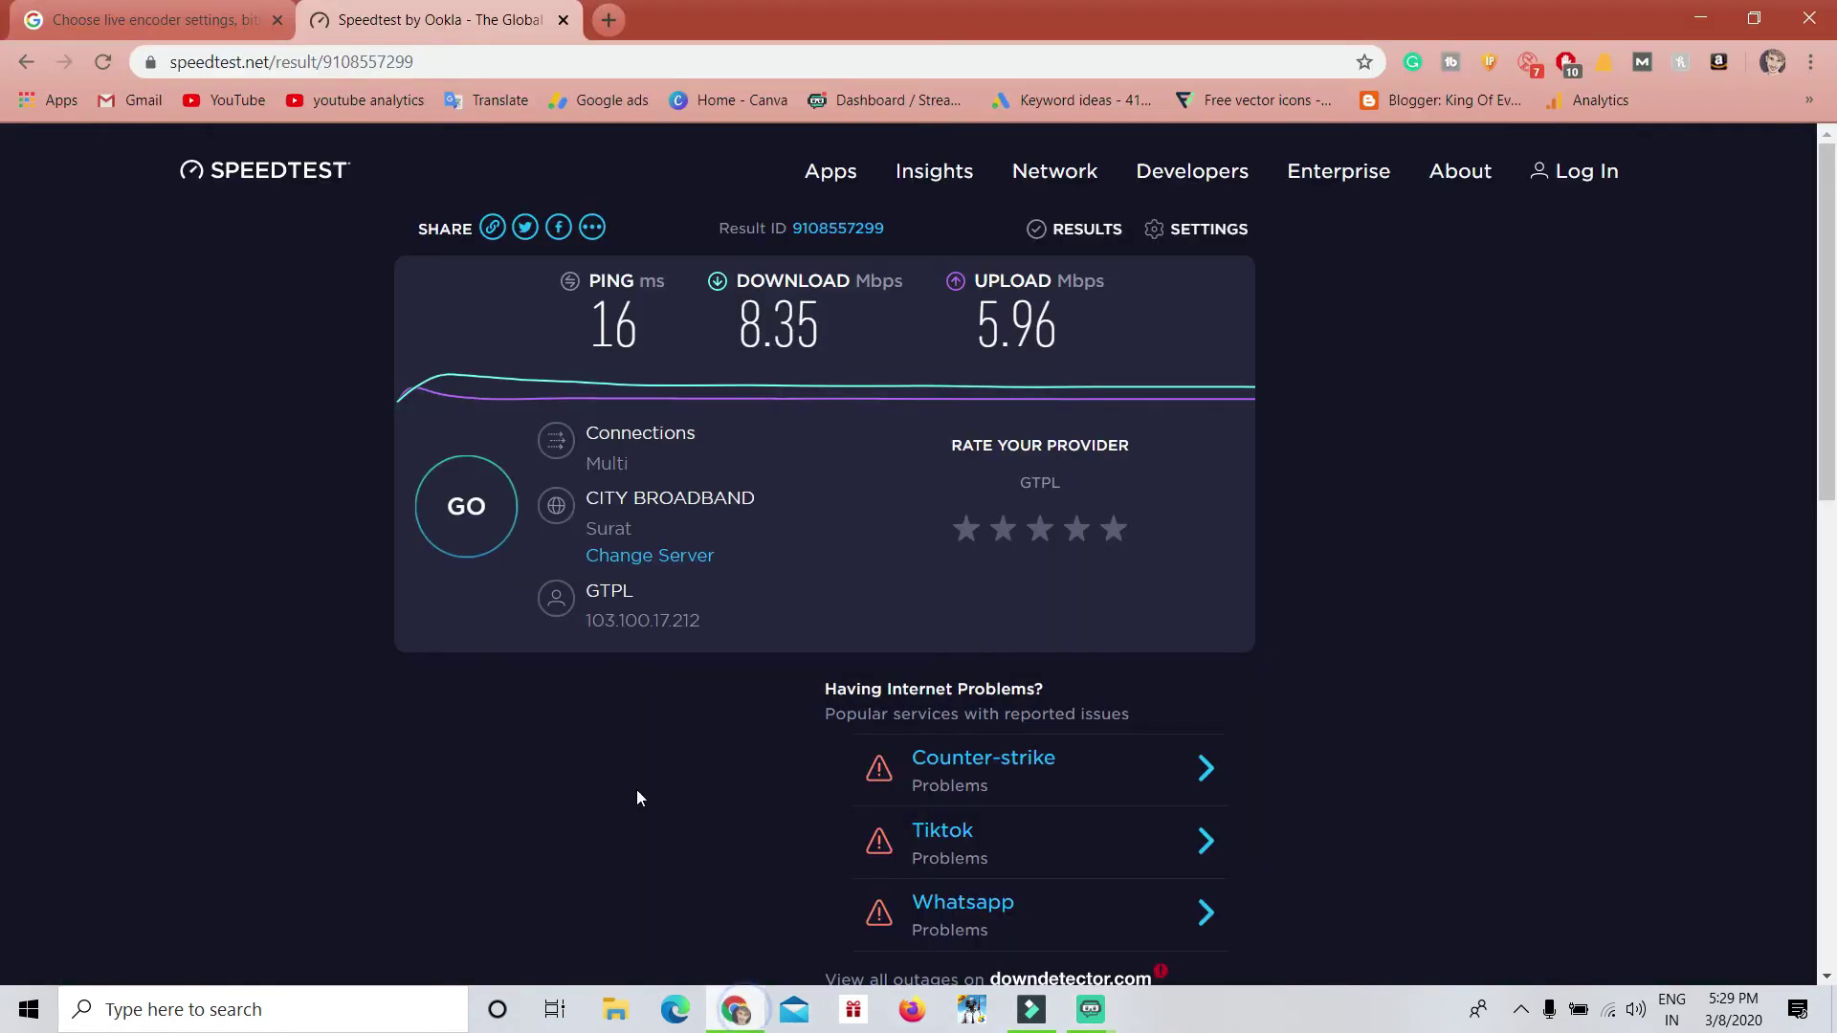
left_click(192, 19)
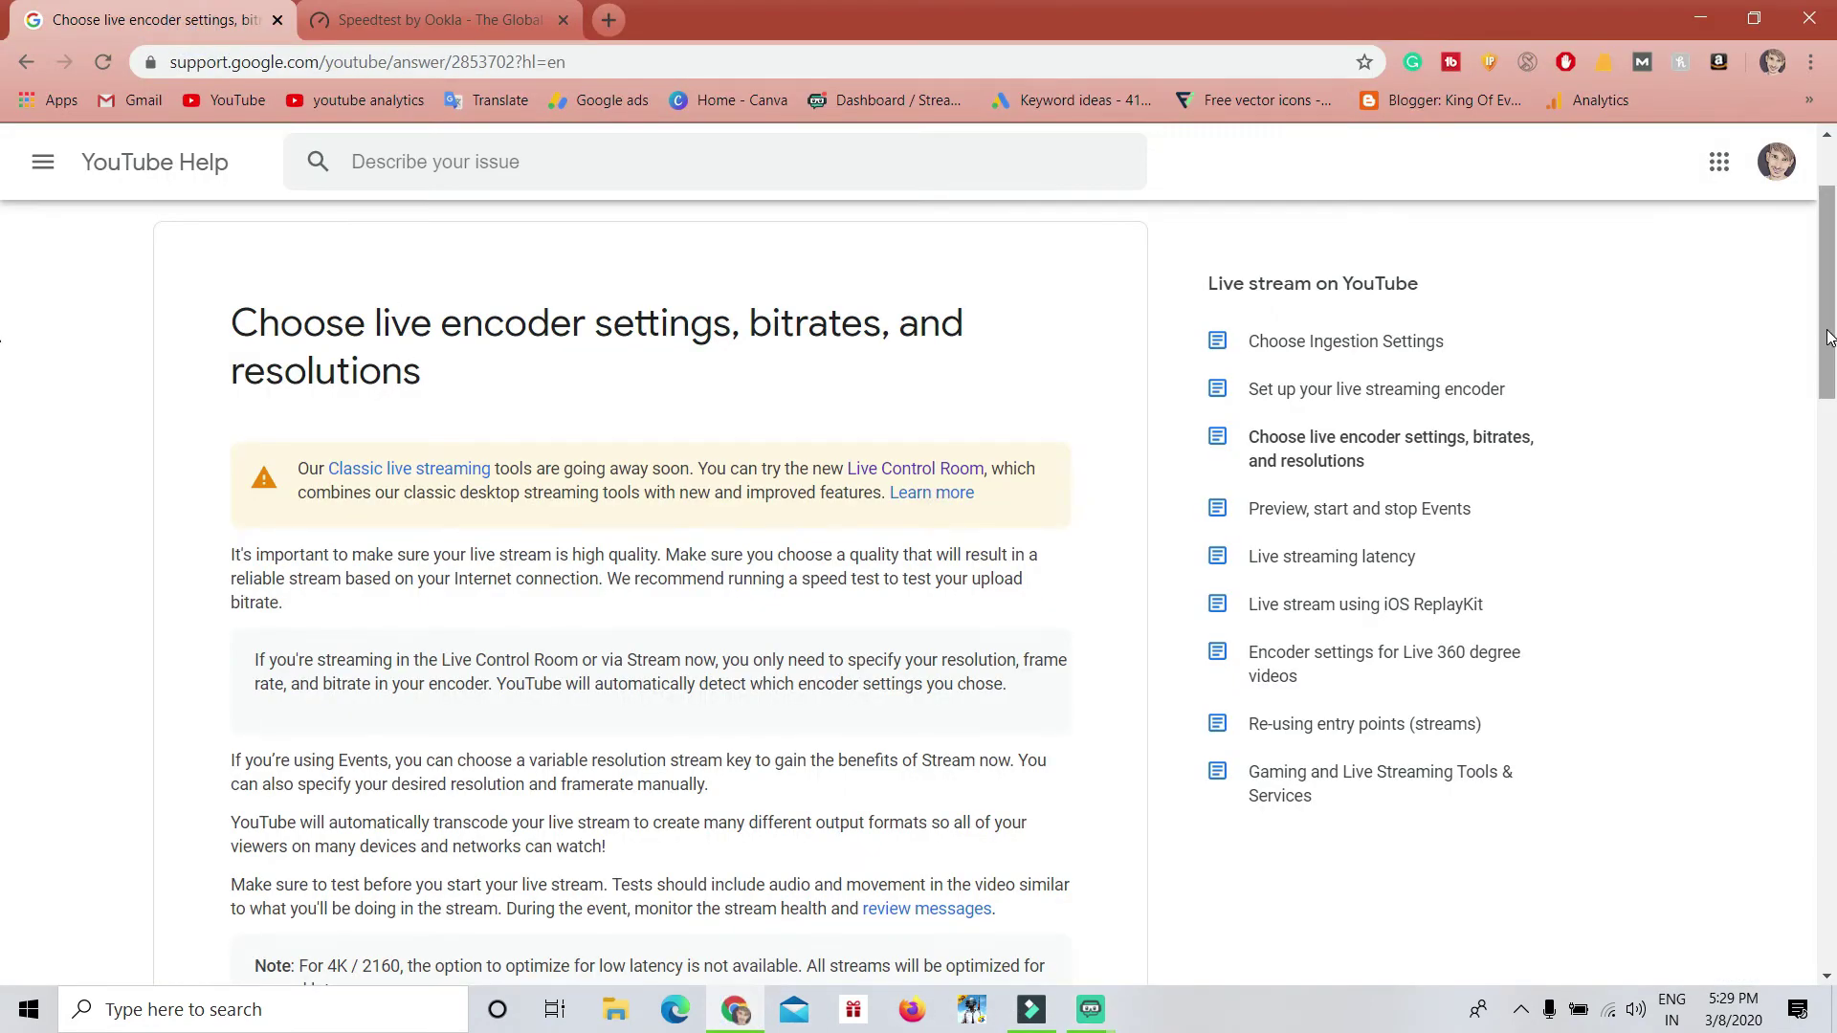
scroll(1812, 454, "down", 5)
scroll(1812, 454, "up", 2)
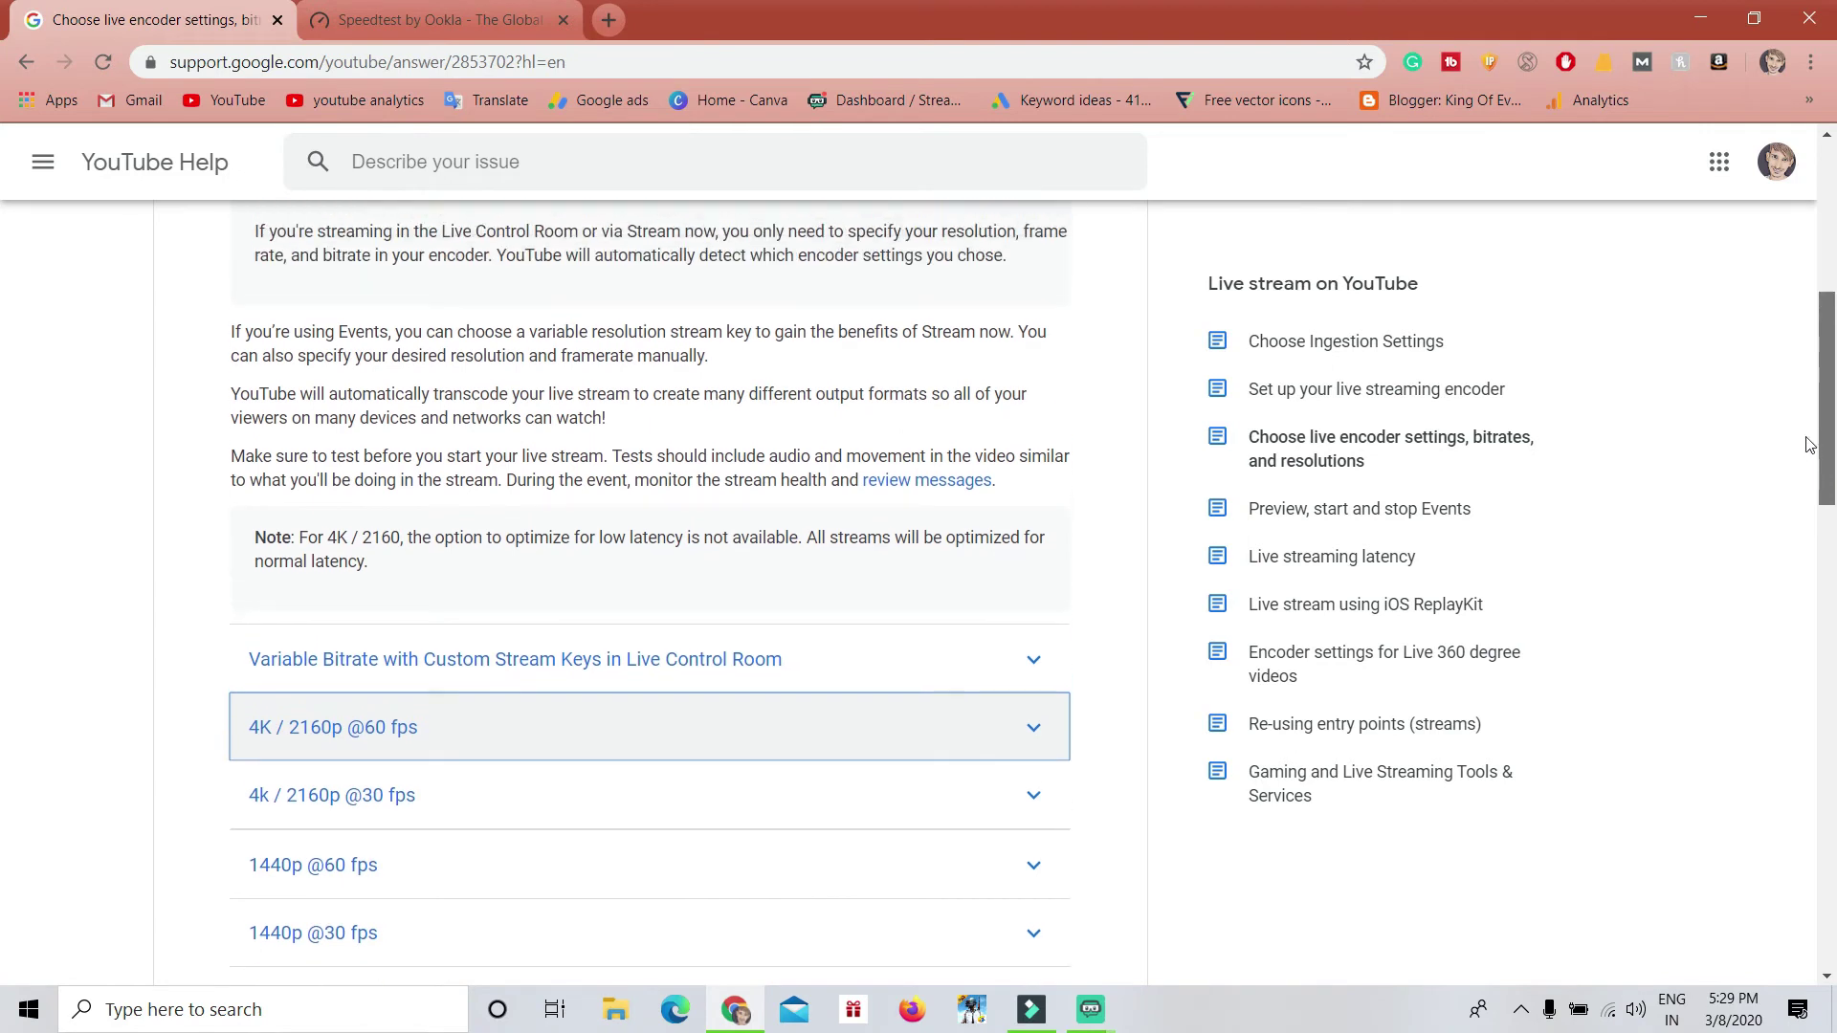
scroll(1792, 516, "down", 4)
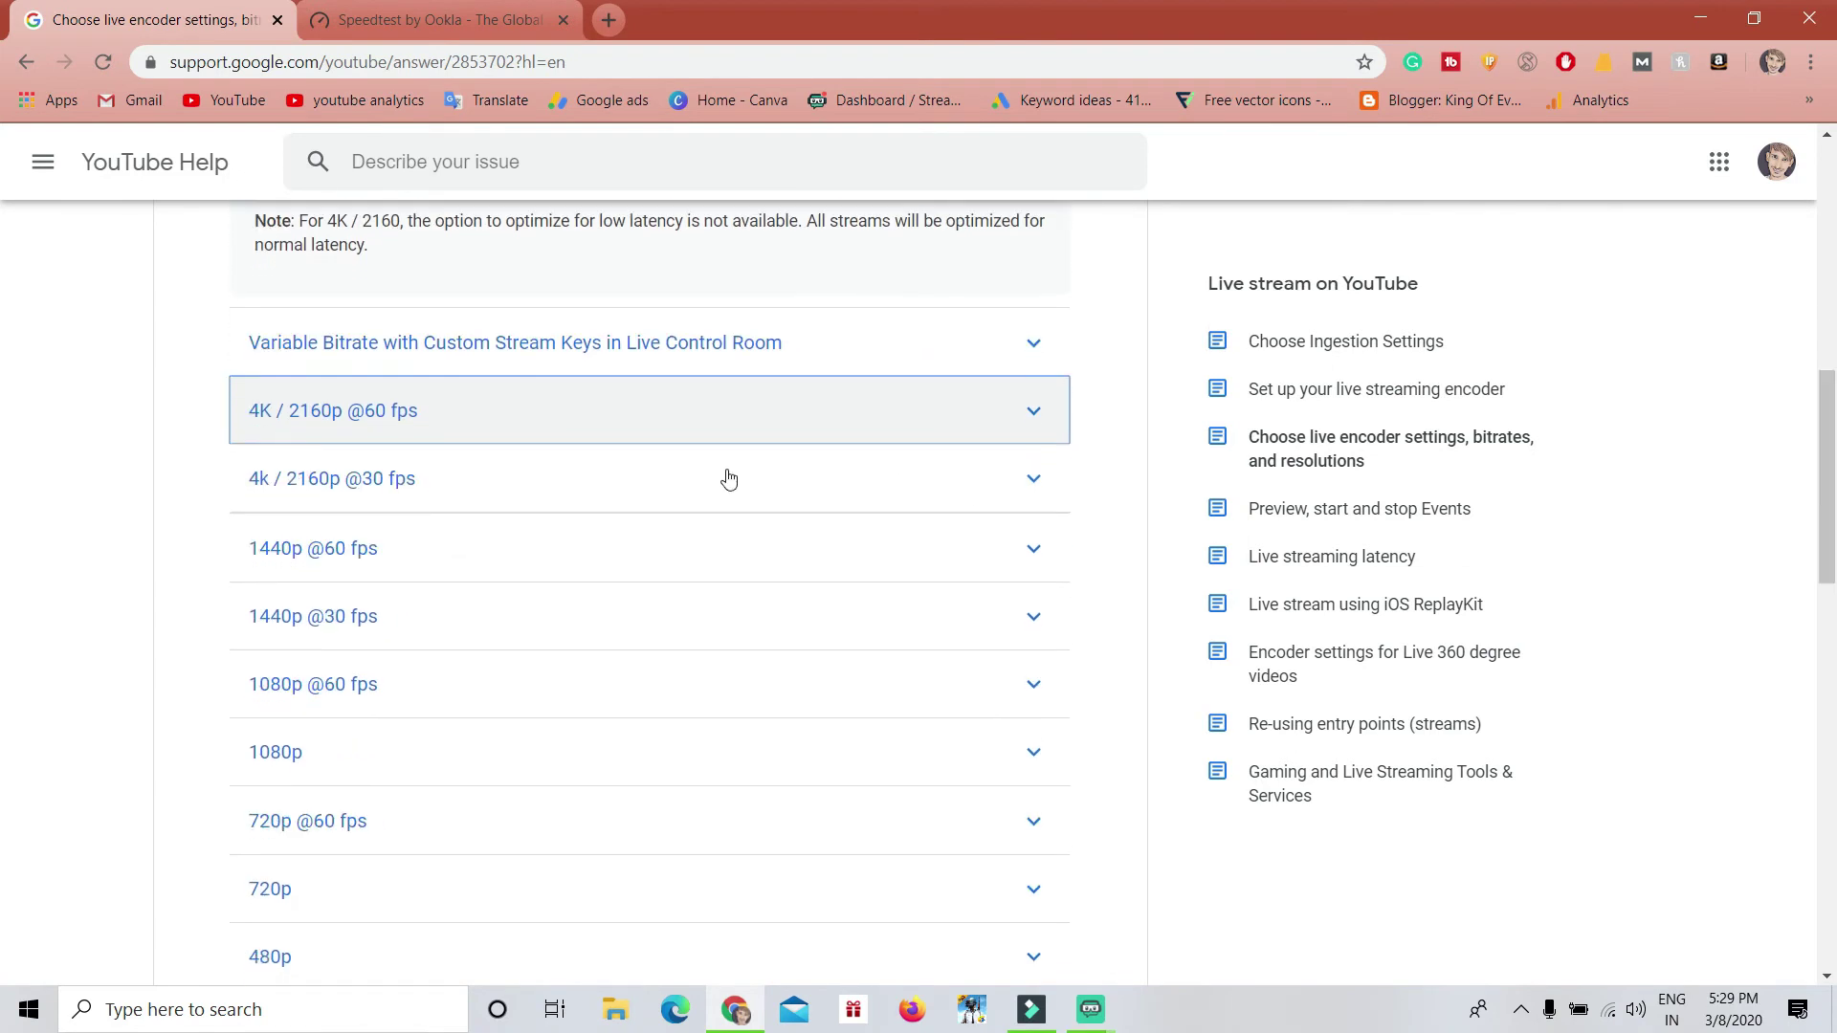
left_click_drag(1824, 448, 1825, 458)
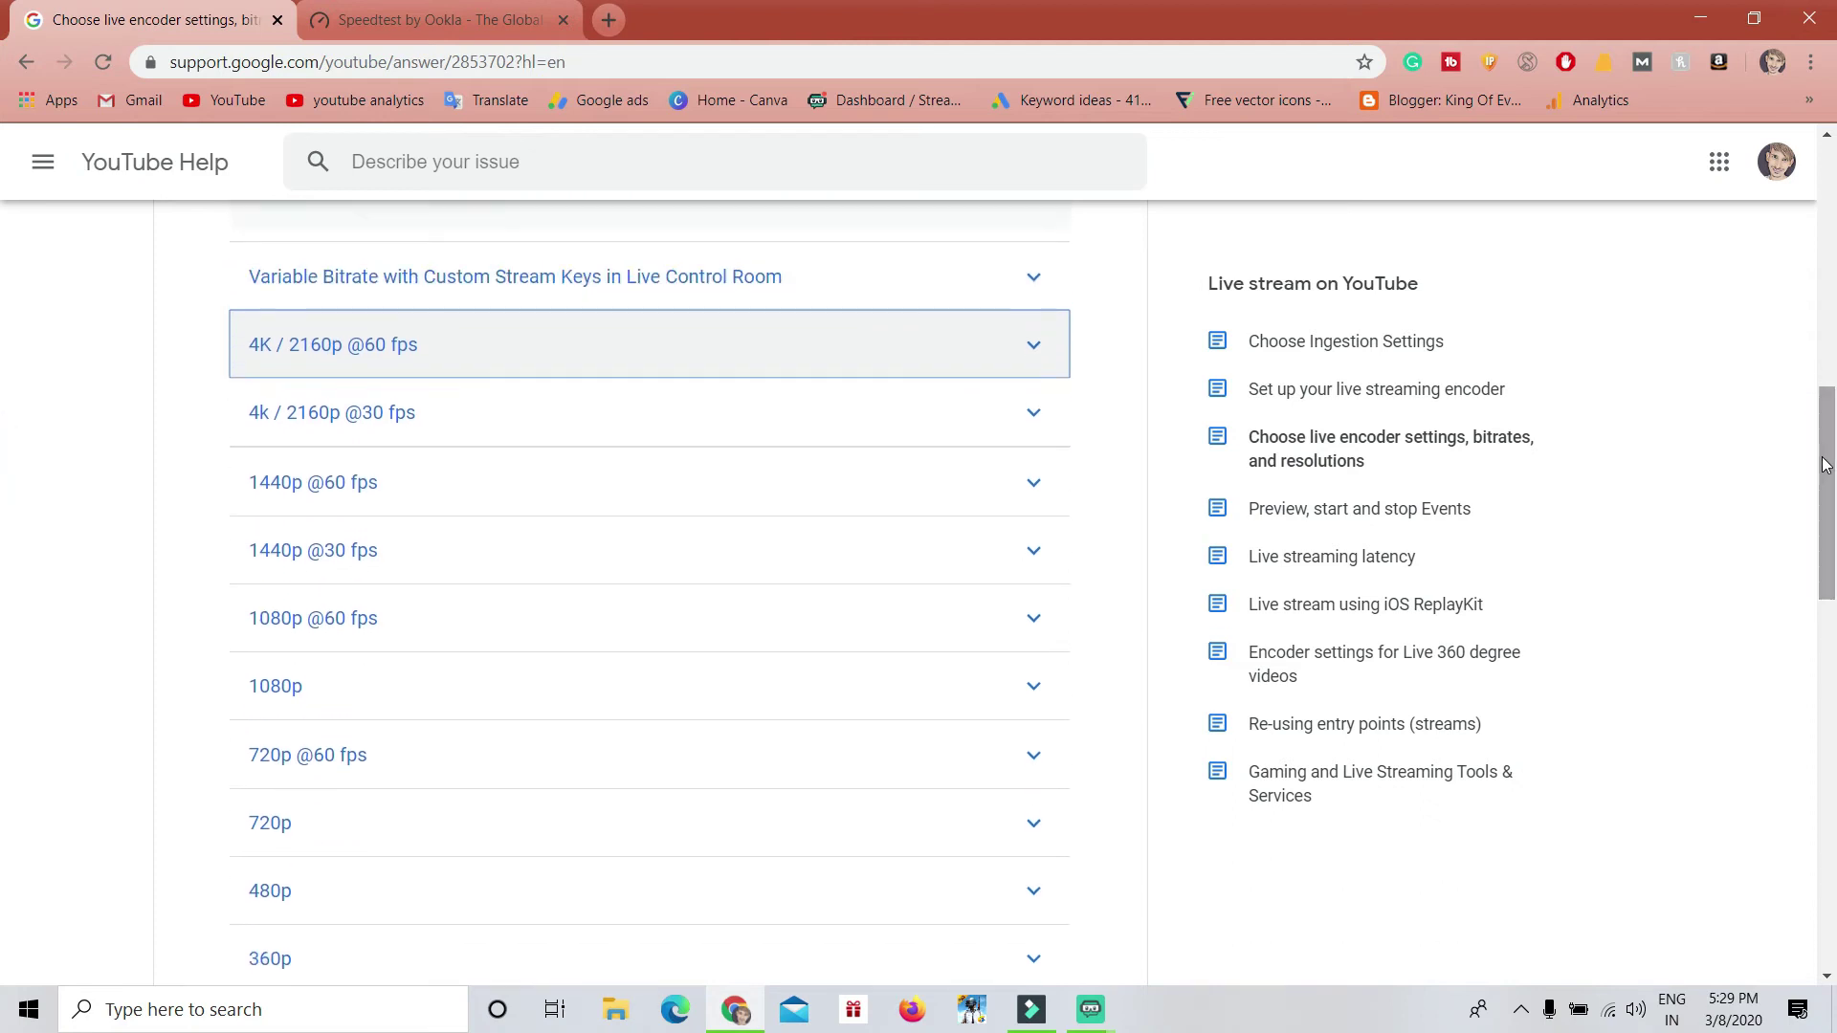
left_click(1034, 351)
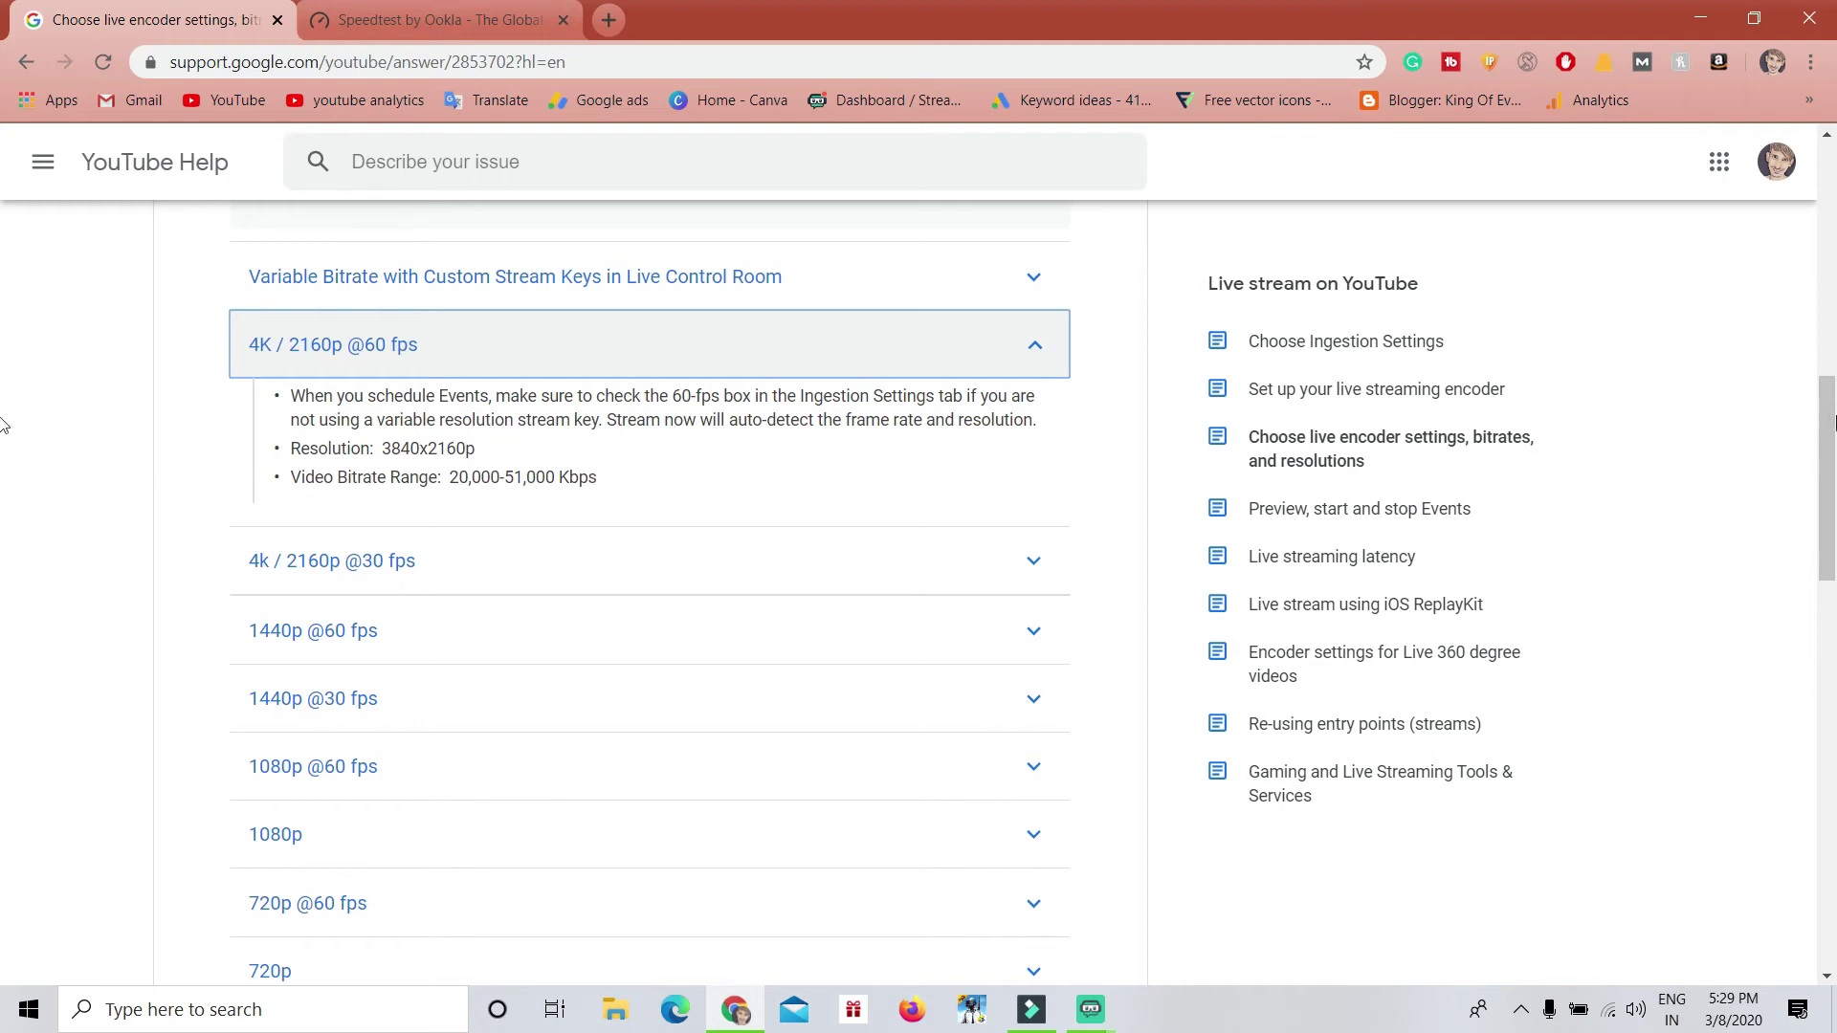
left_click_drag(1827, 421, 1833, 451)
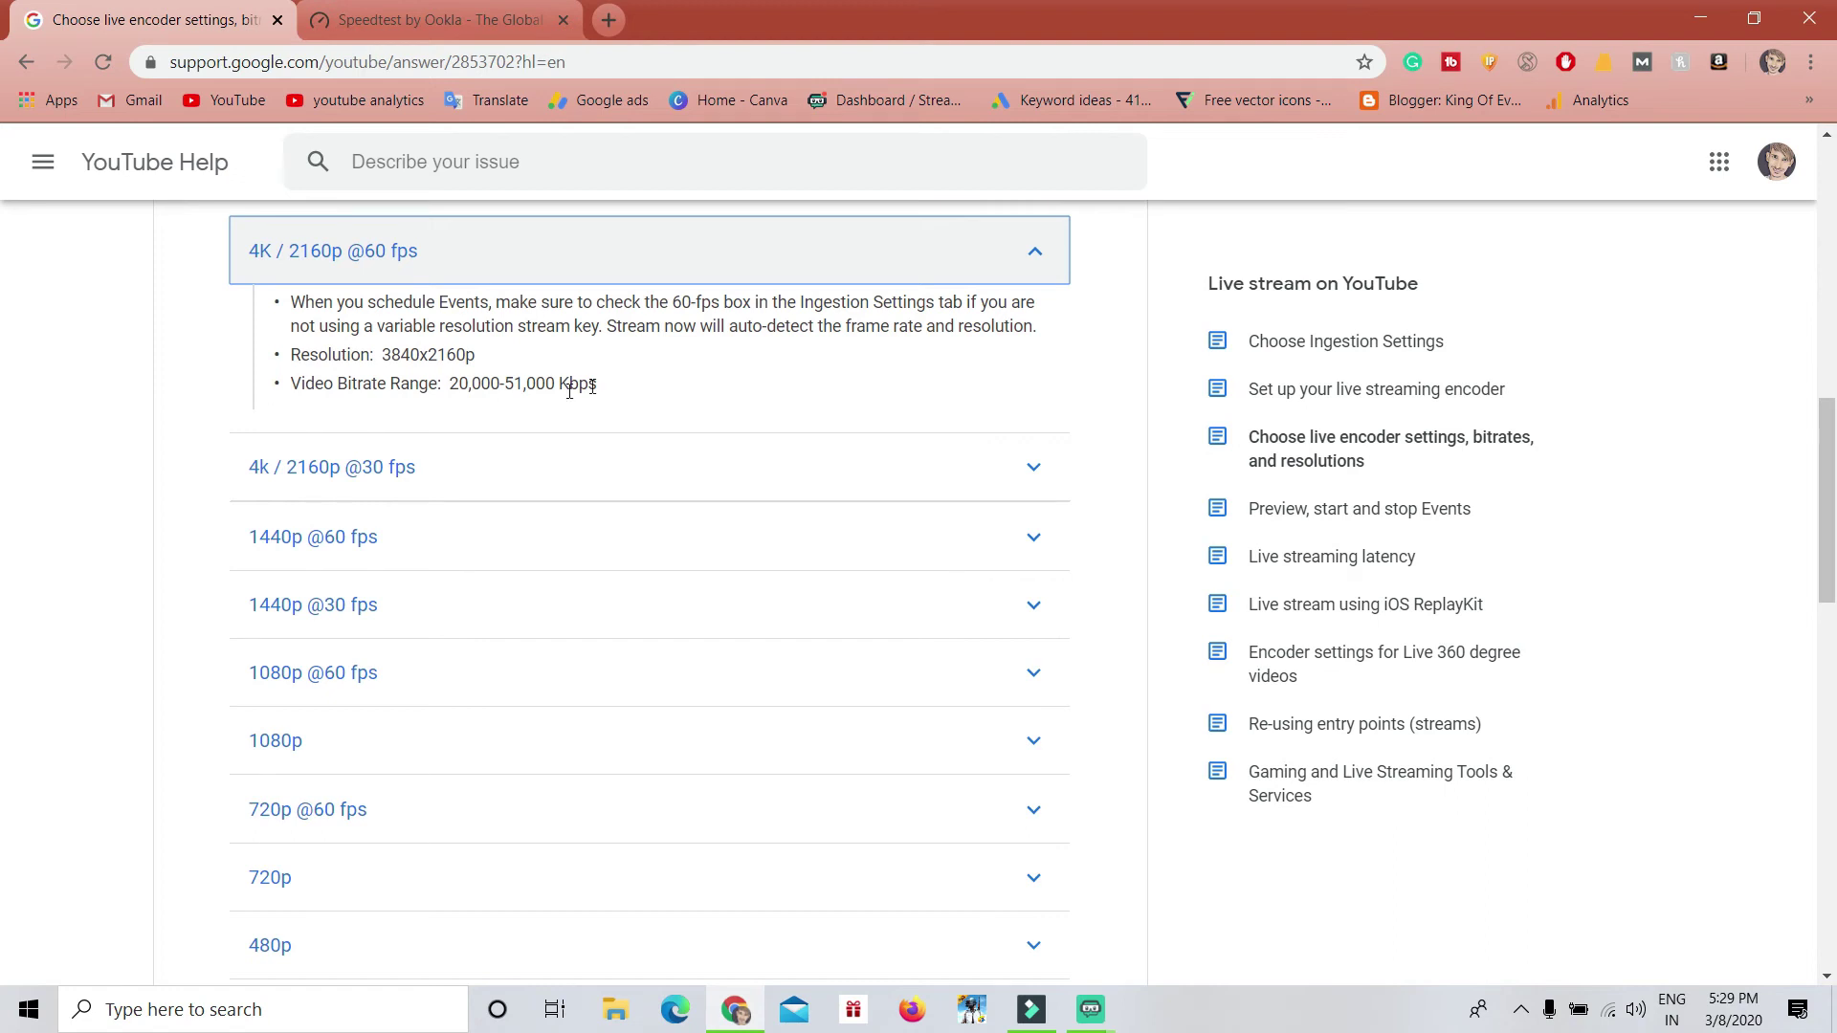
left_click(1022, 468)
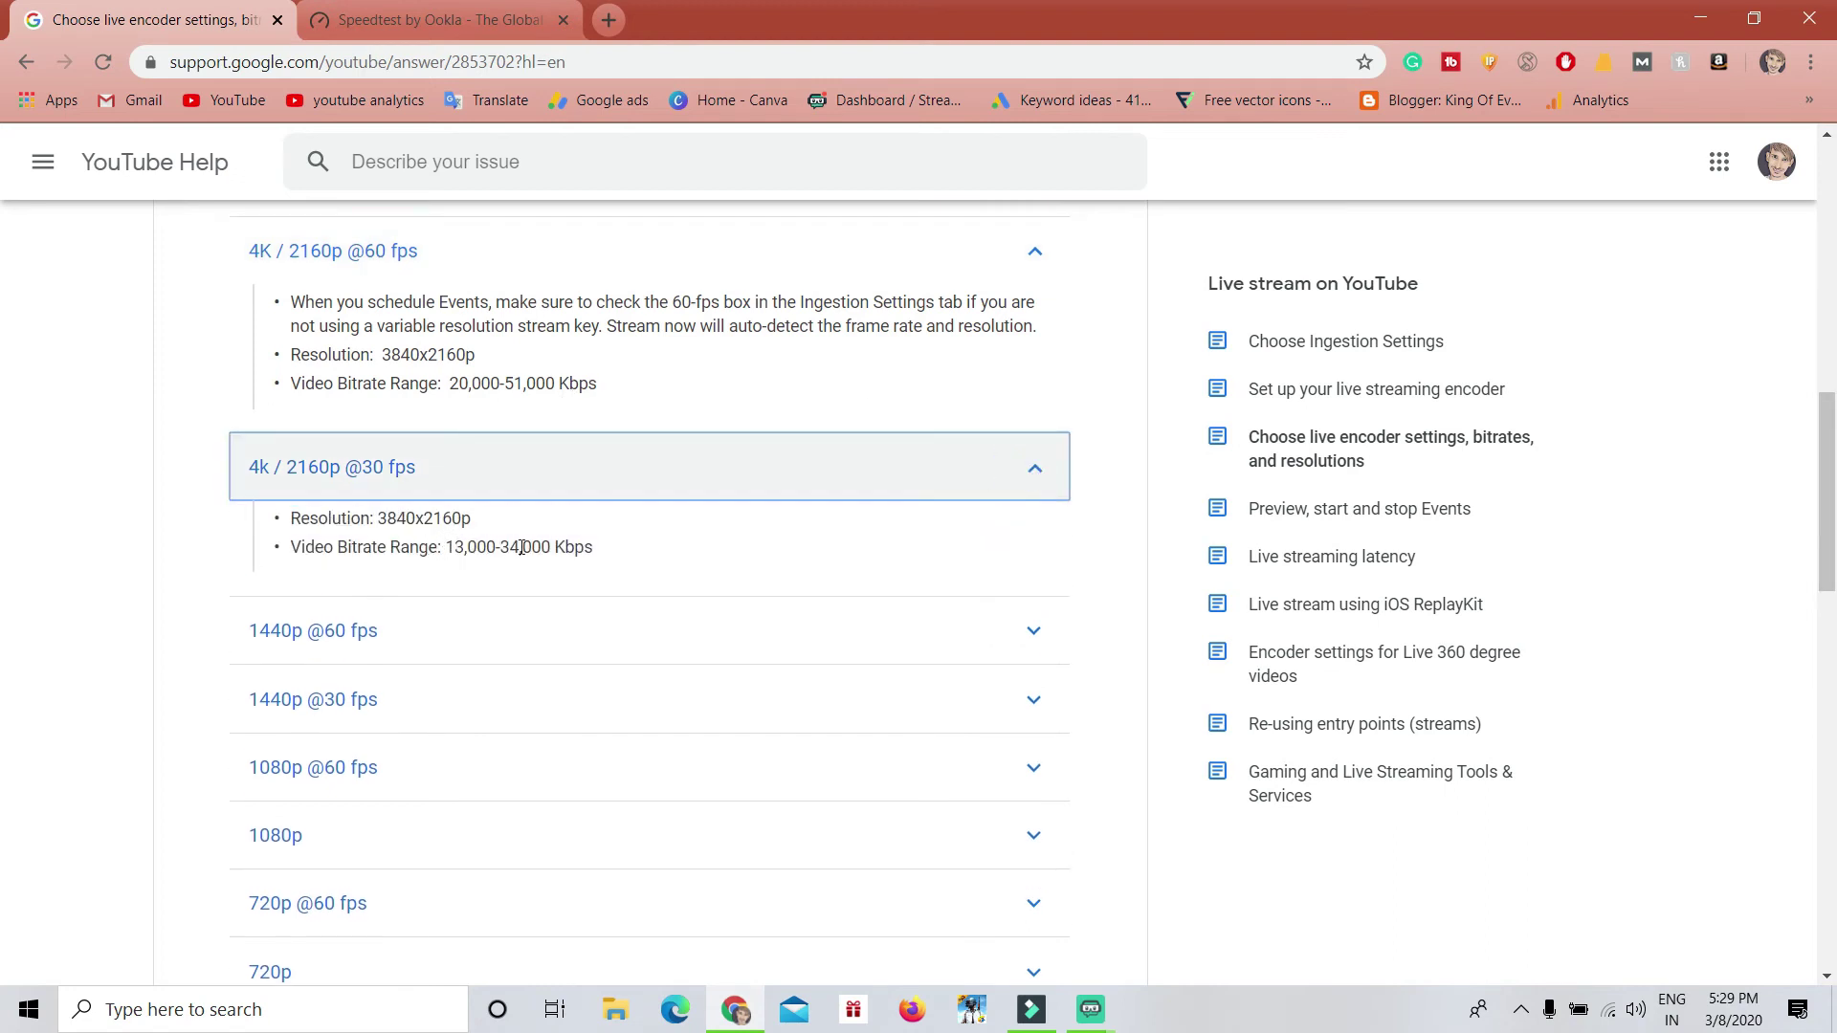
left_click_drag(1833, 419, 1834, 491)
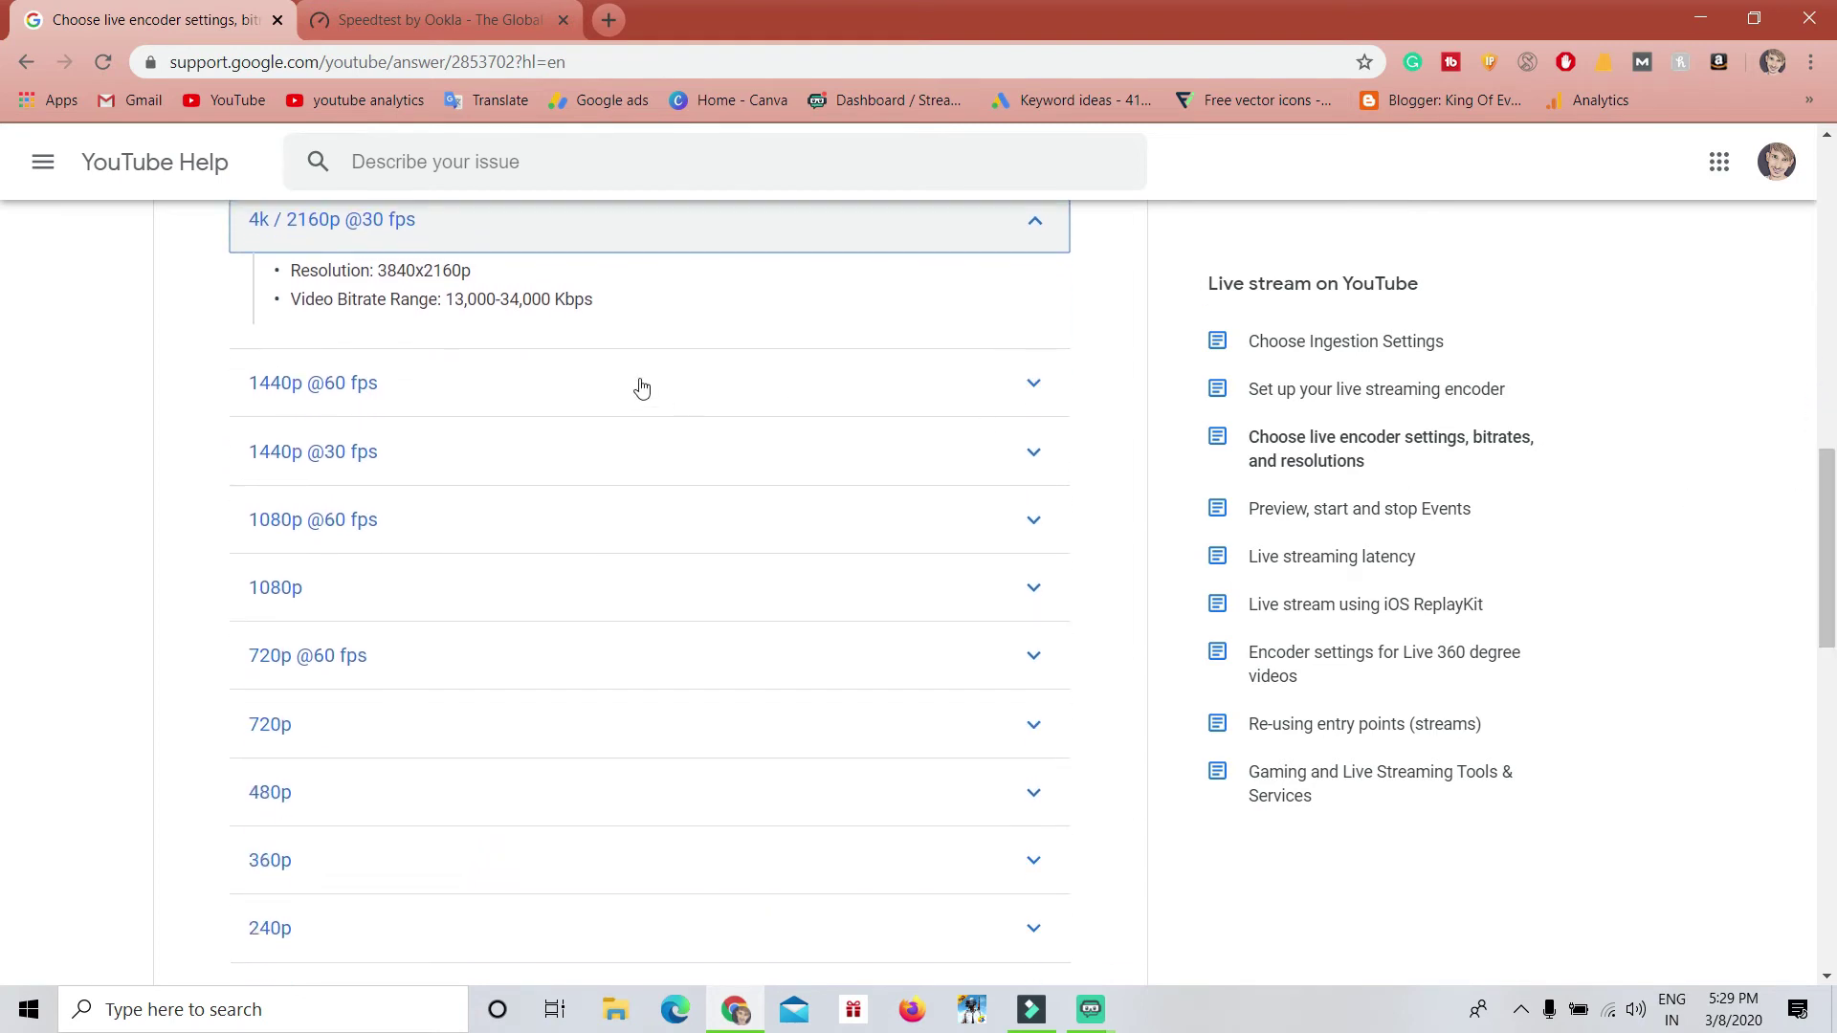
left_click(1027, 392)
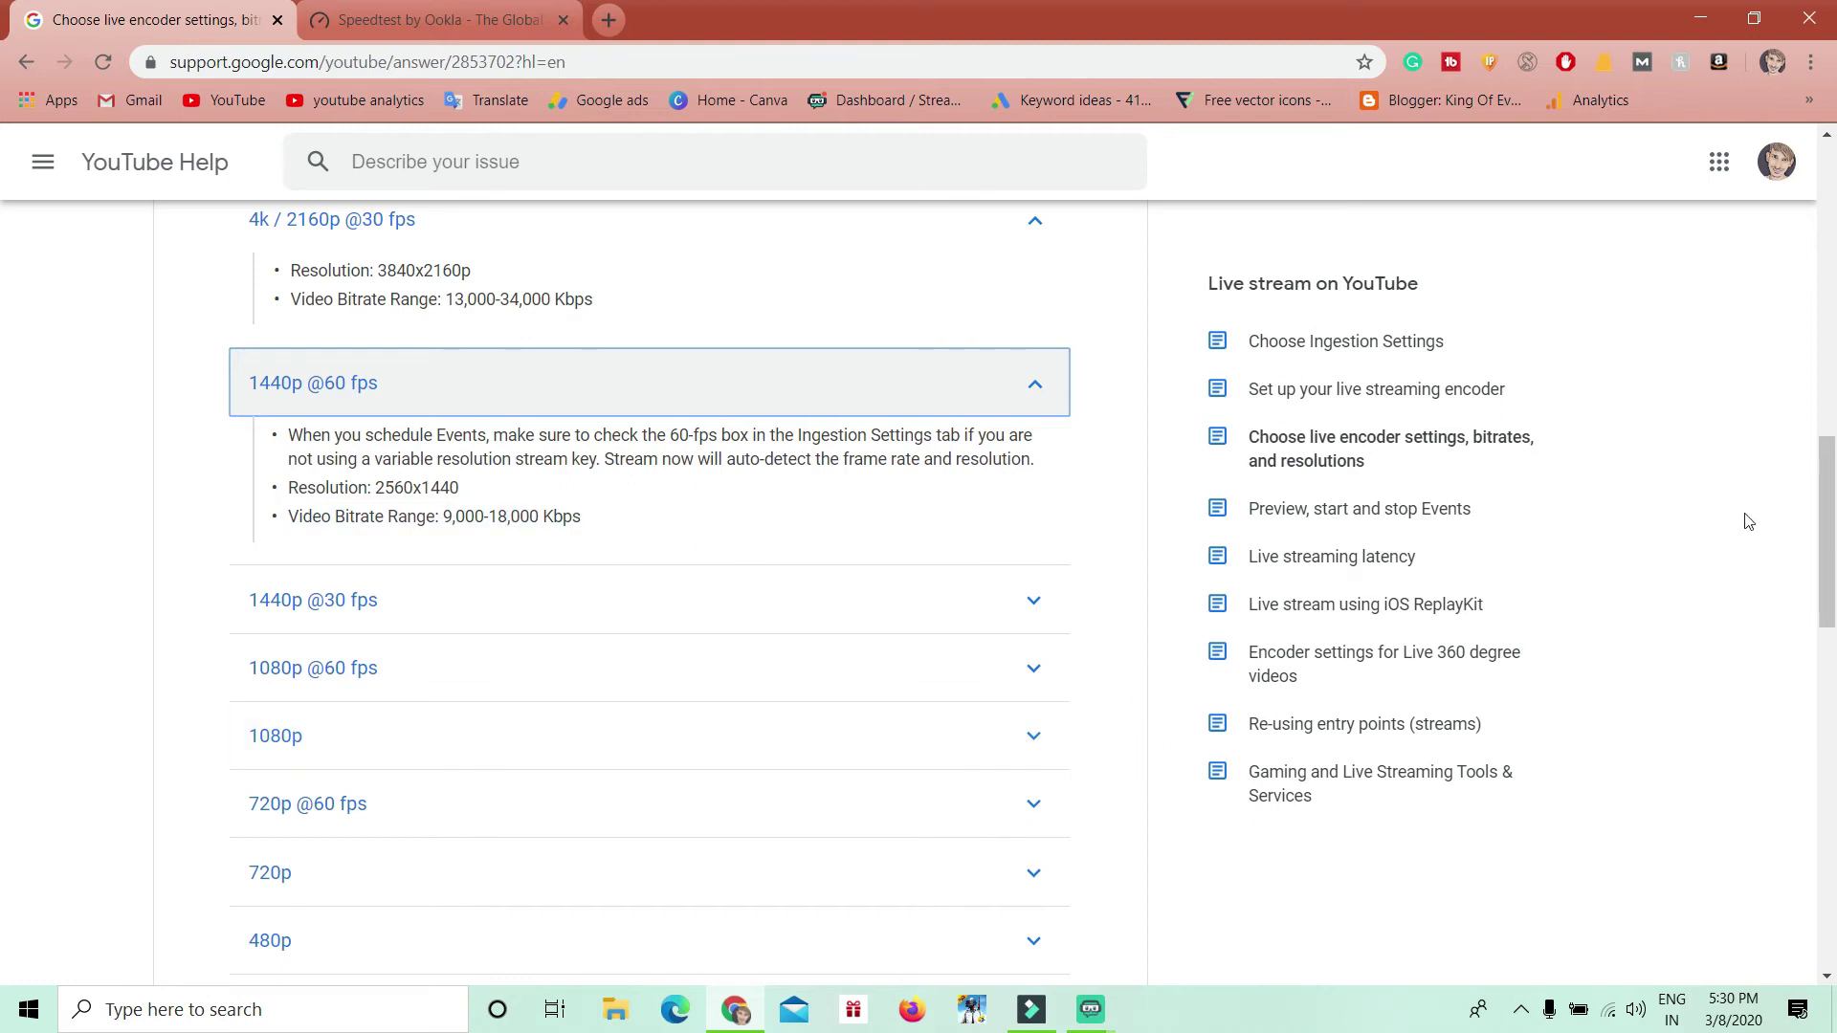
left_click_drag(1827, 524, 1829, 586)
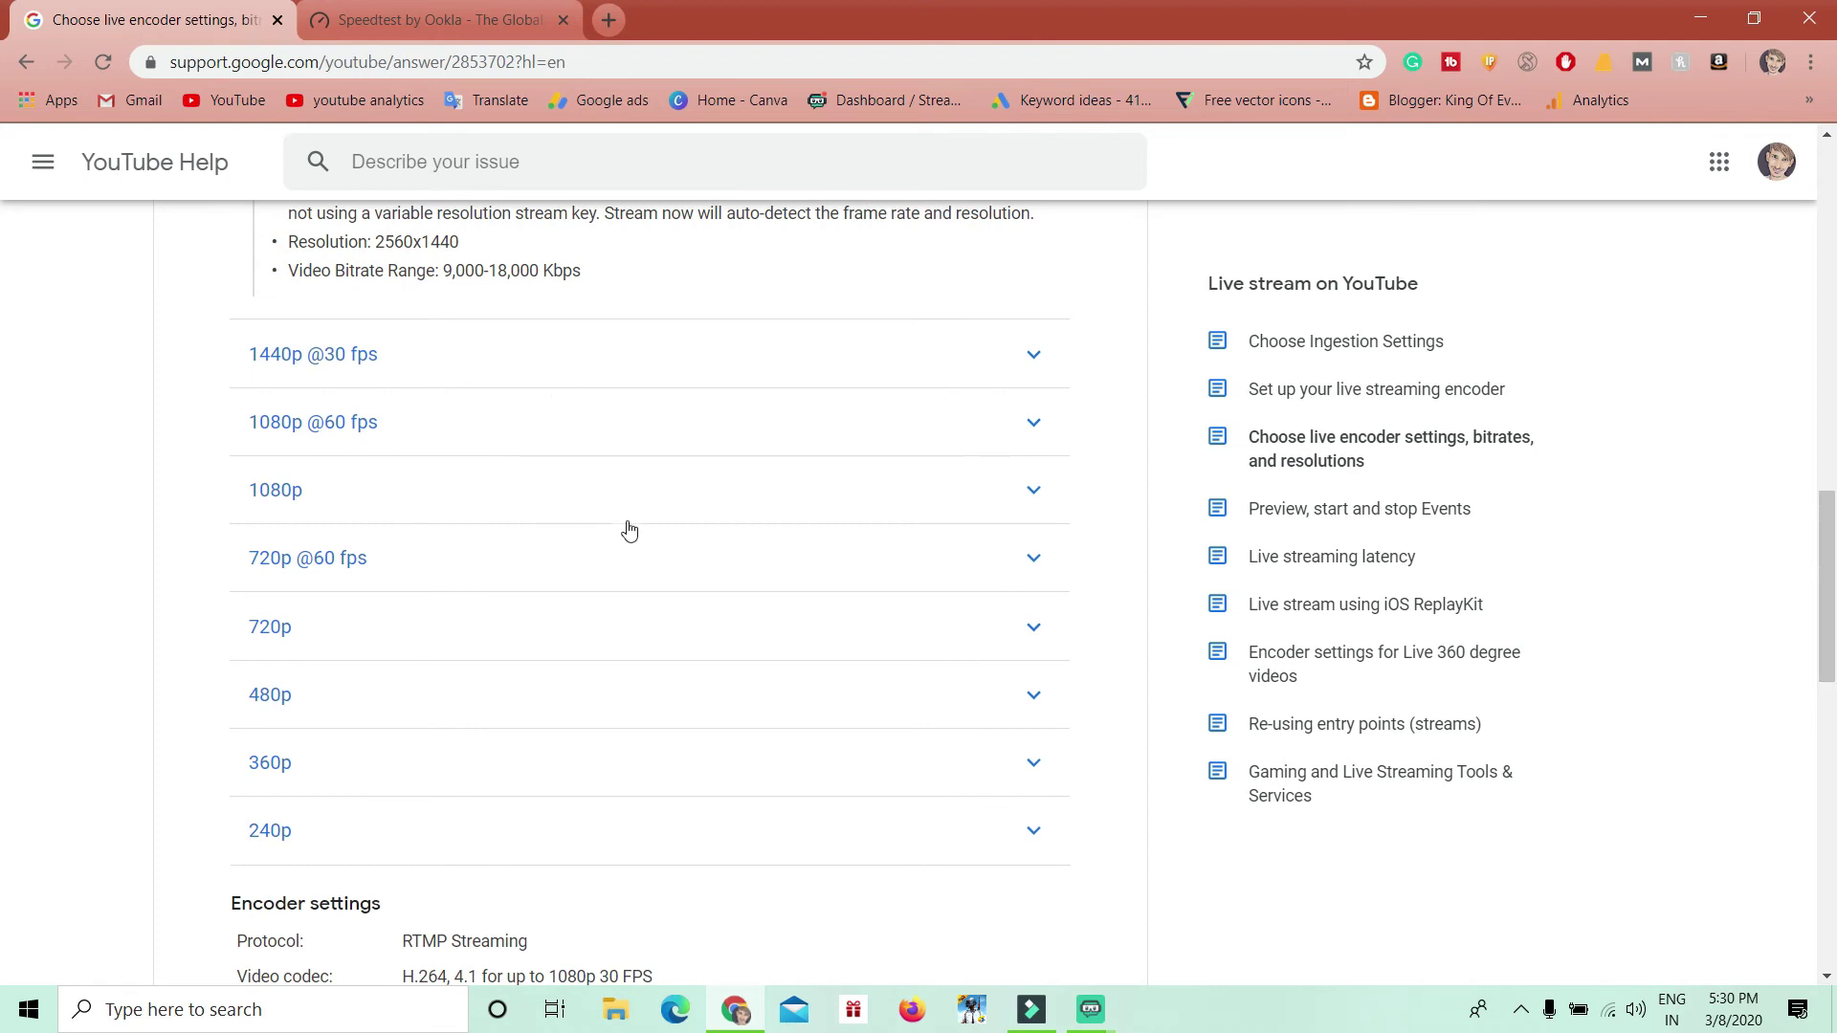
left_click(1031, 488)
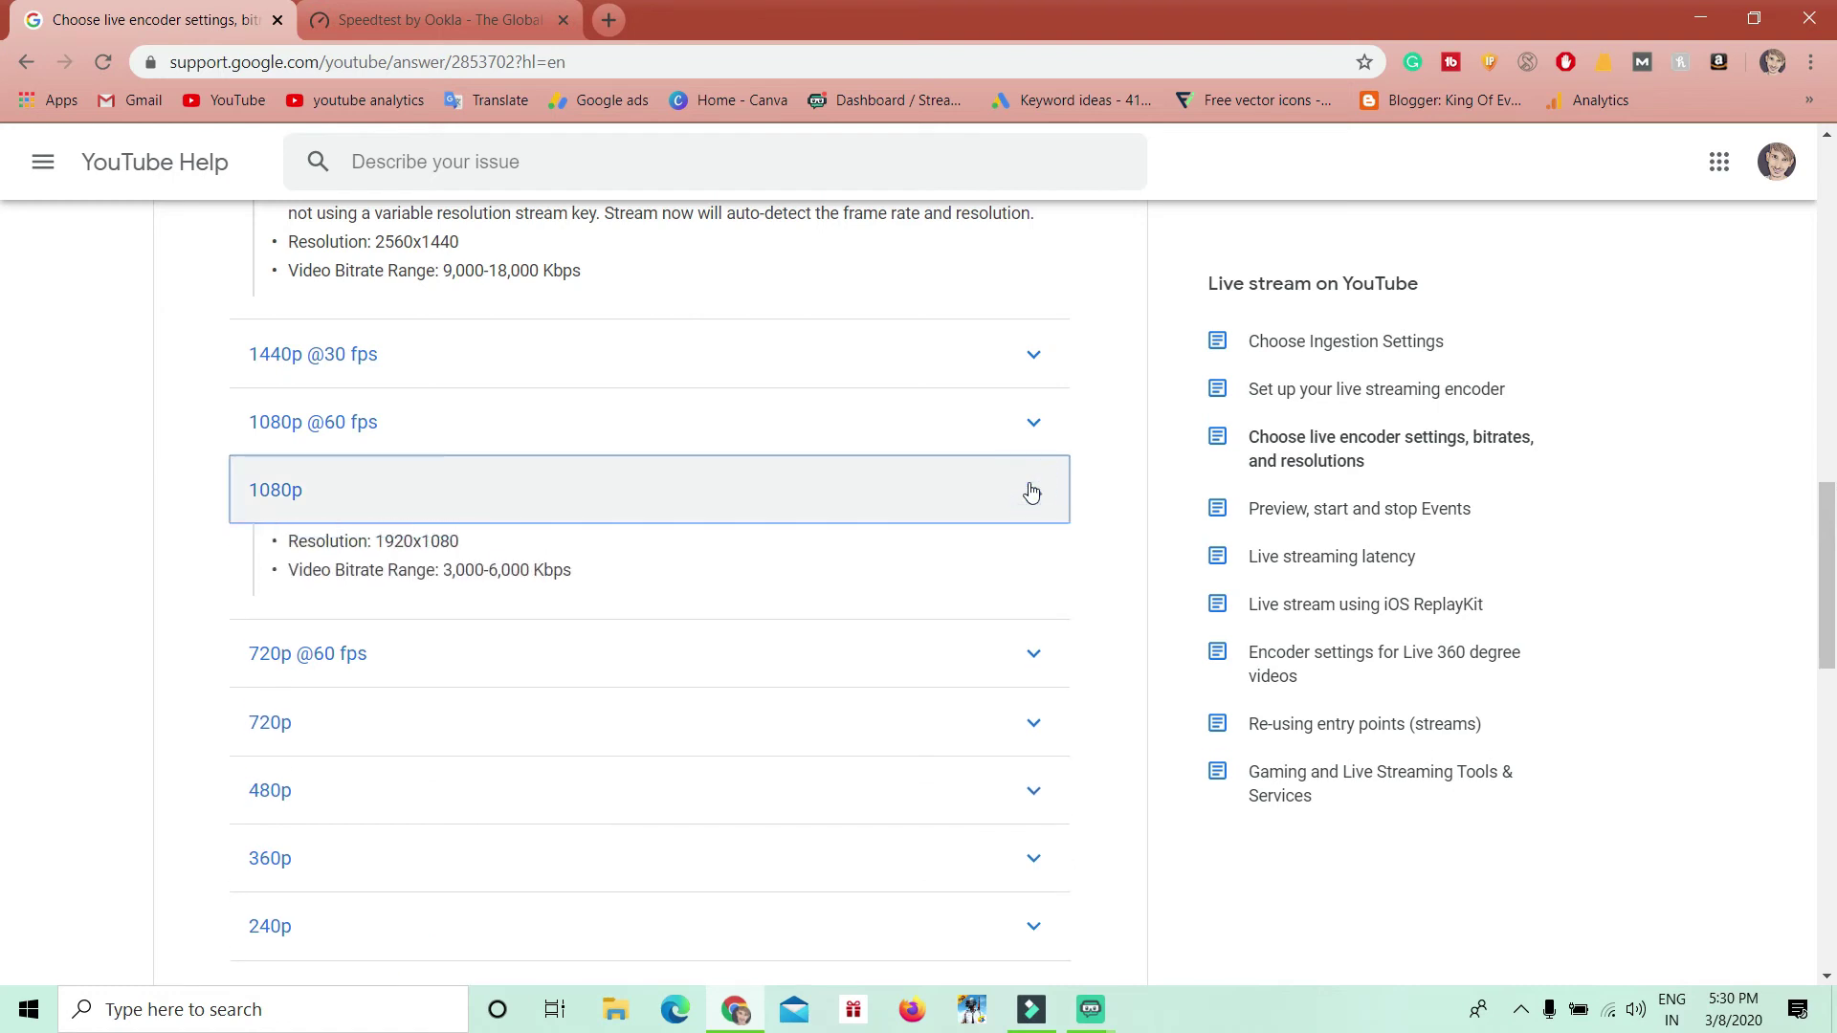
left_click_drag(447, 574, 544, 571)
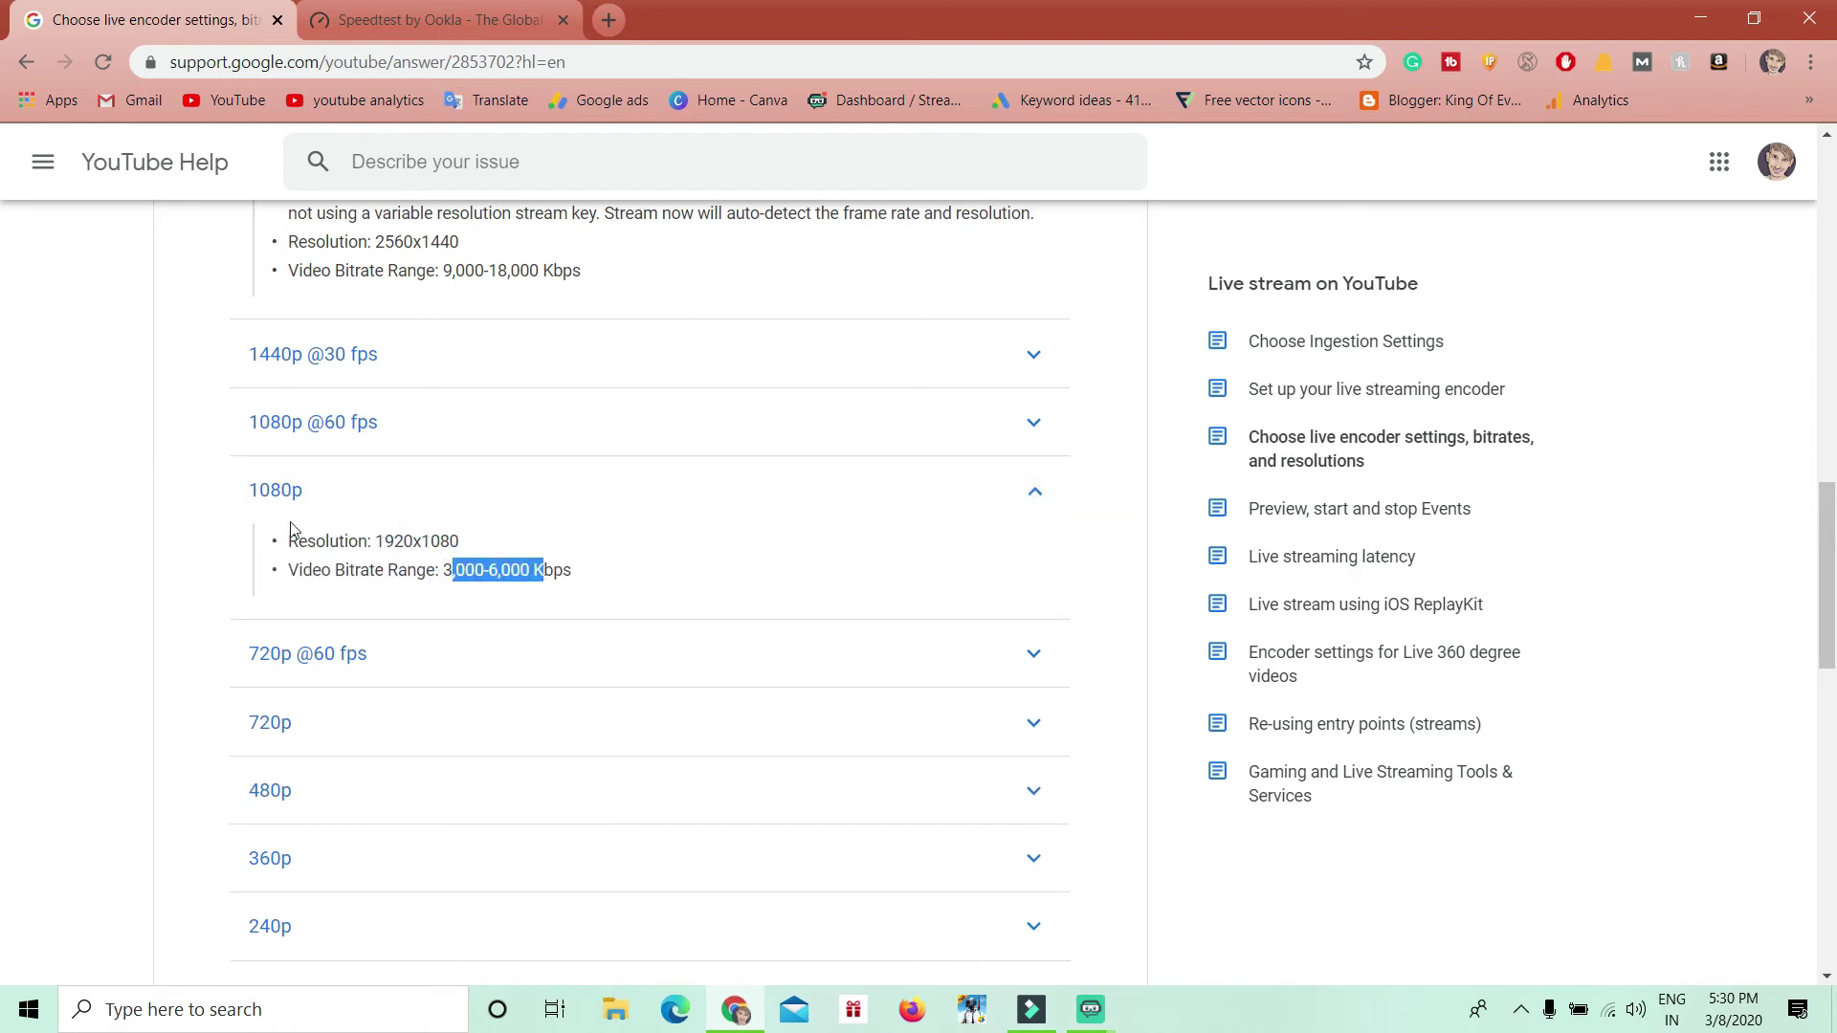
left_click(195, 474)
left_click(184, 475)
left_click(168, 463)
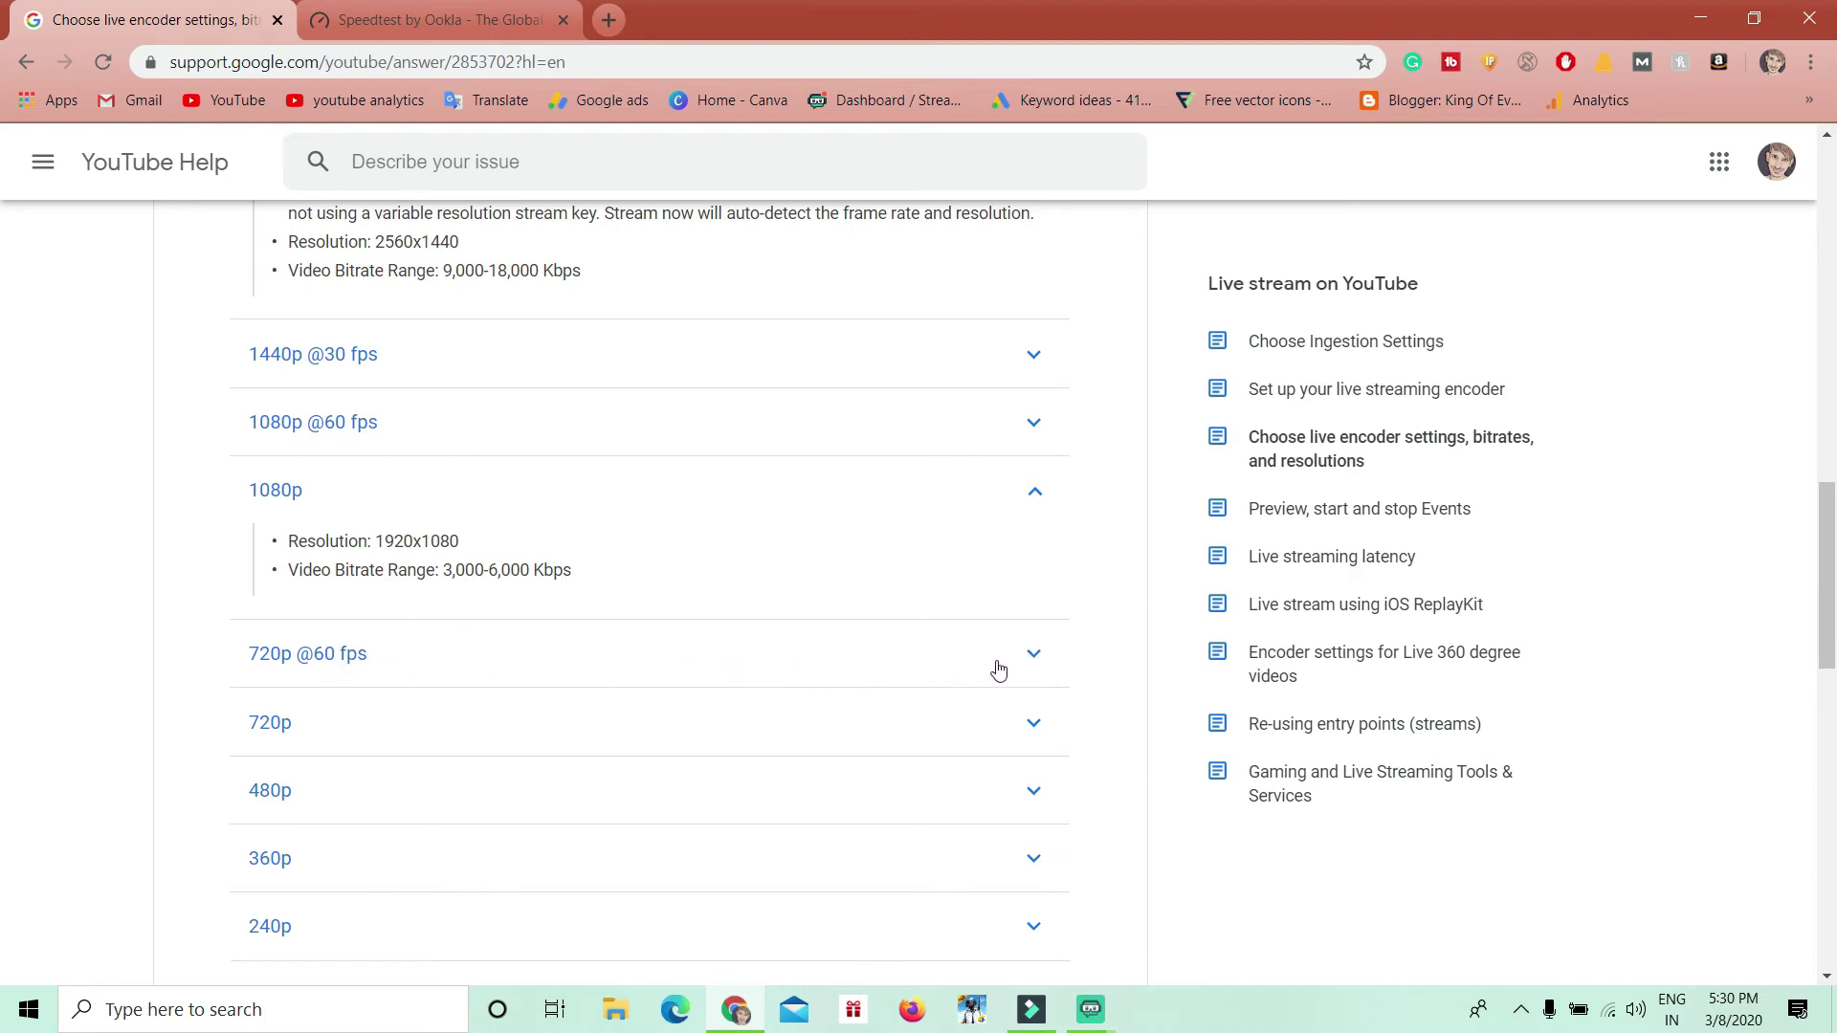
left_click(1035, 648)
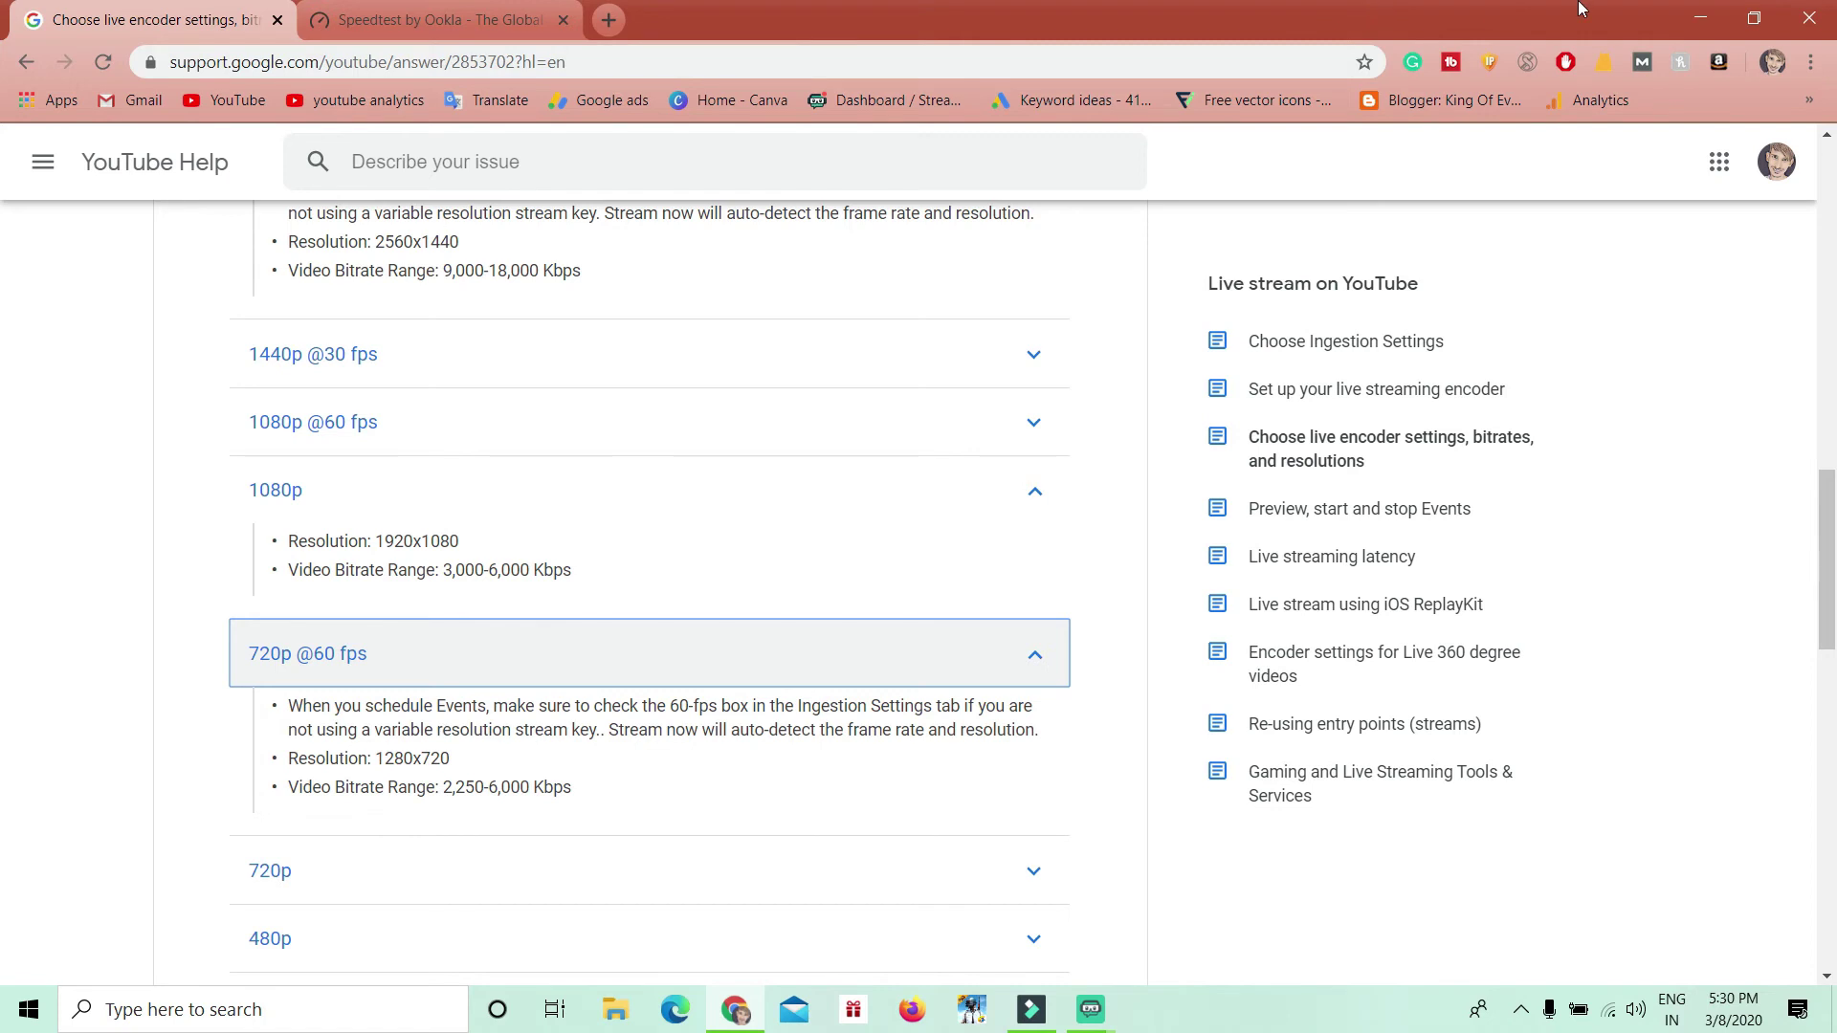
Step: Switch back to Streamlabs OBS and review the streaming and recording output settings
left_click(1687, 19)
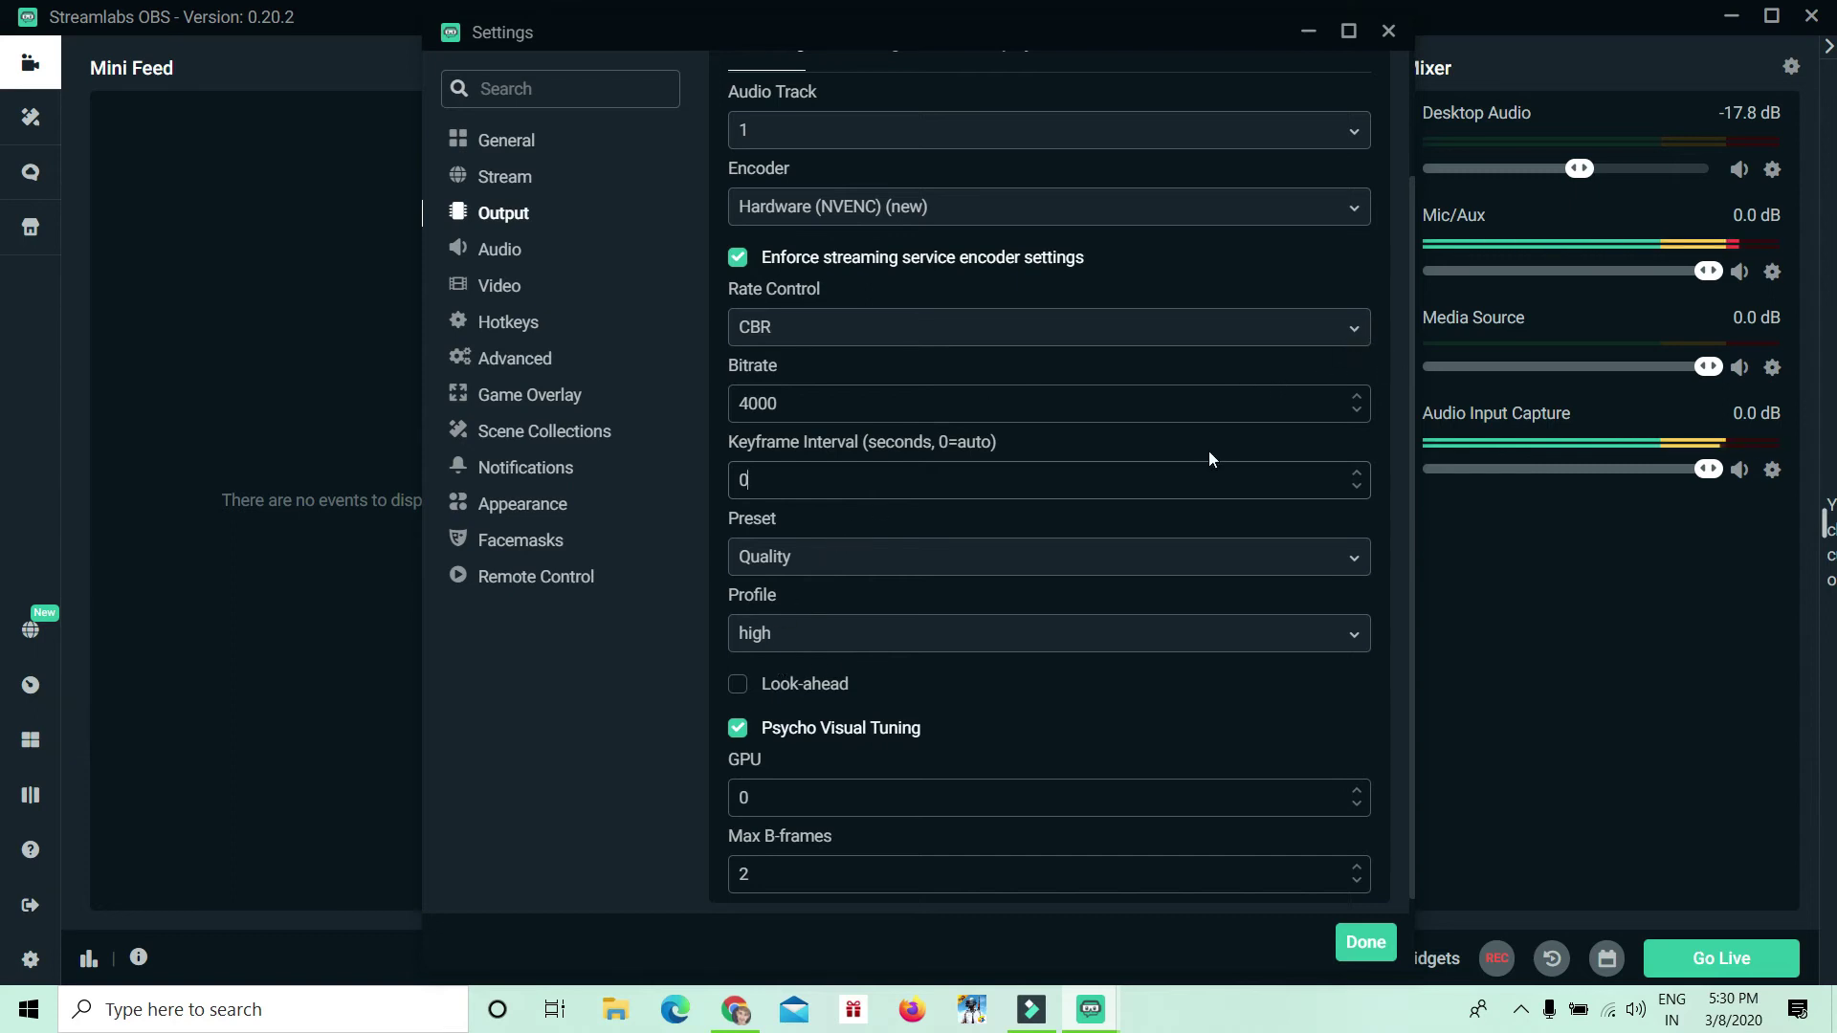
scroll(1208, 451, "down", 1)
scroll(1138, 740, "up", 3)
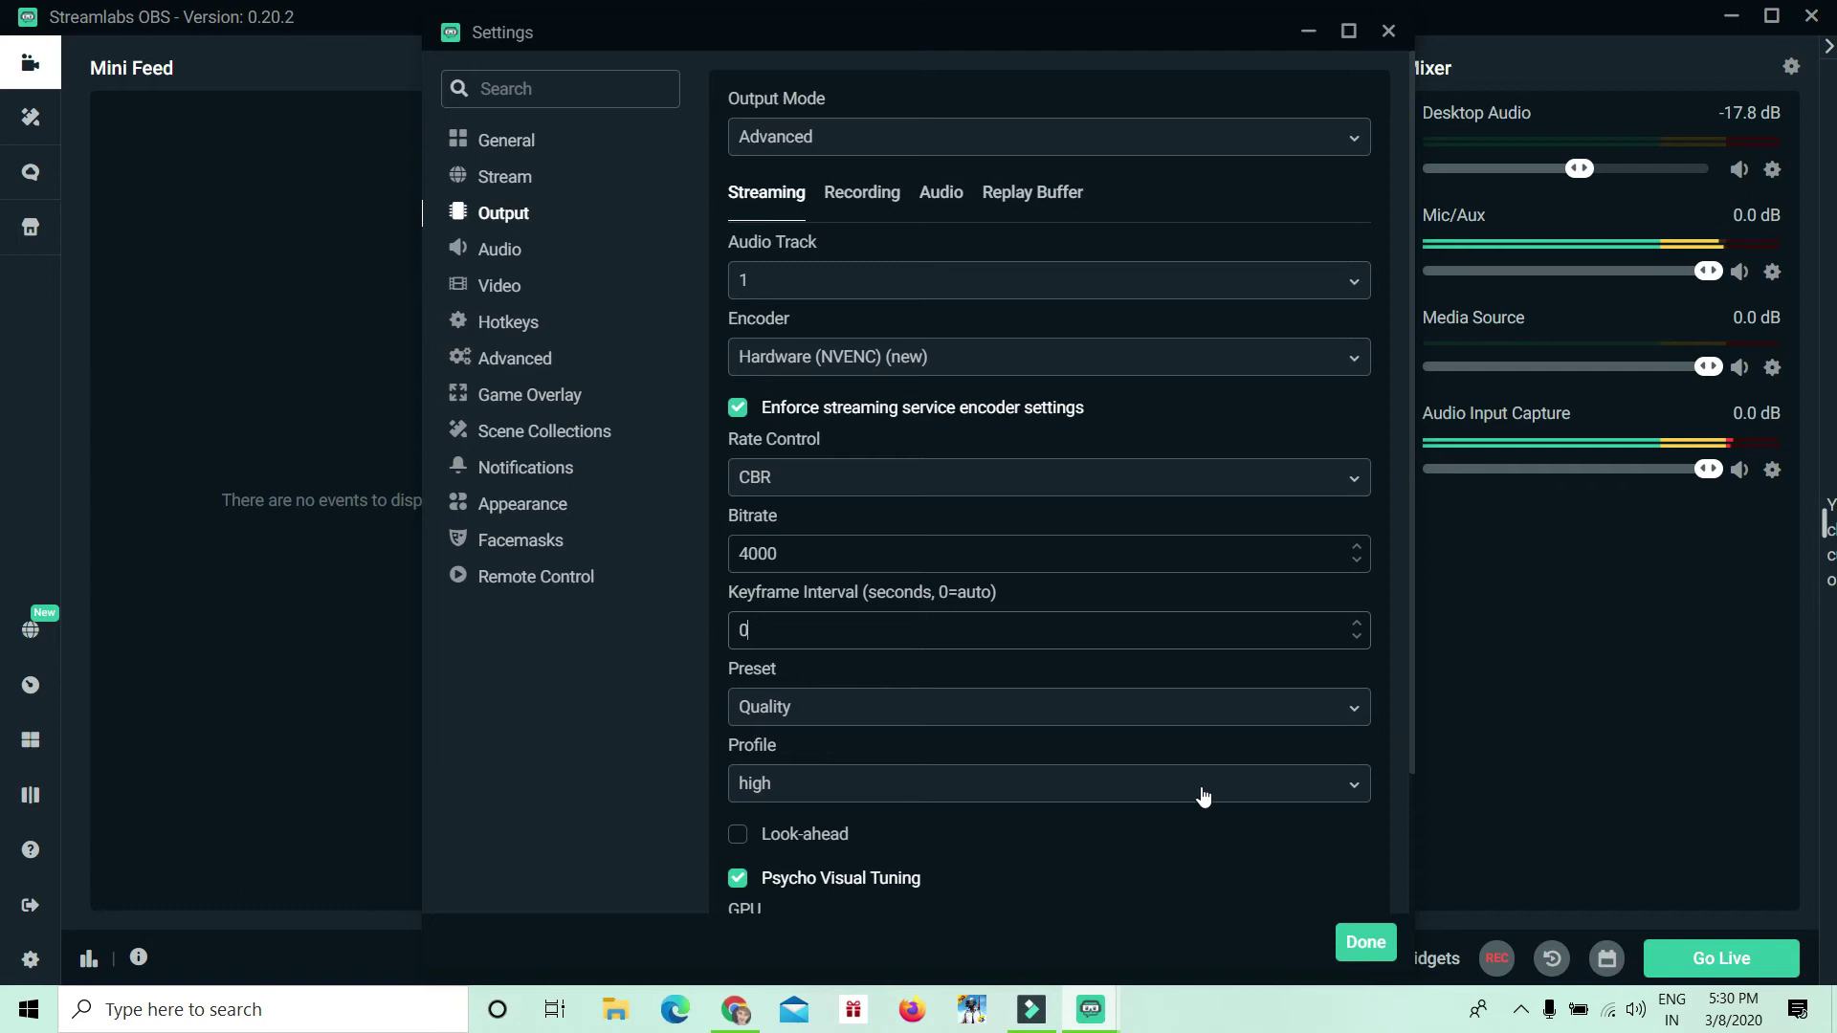
left_click(867, 192)
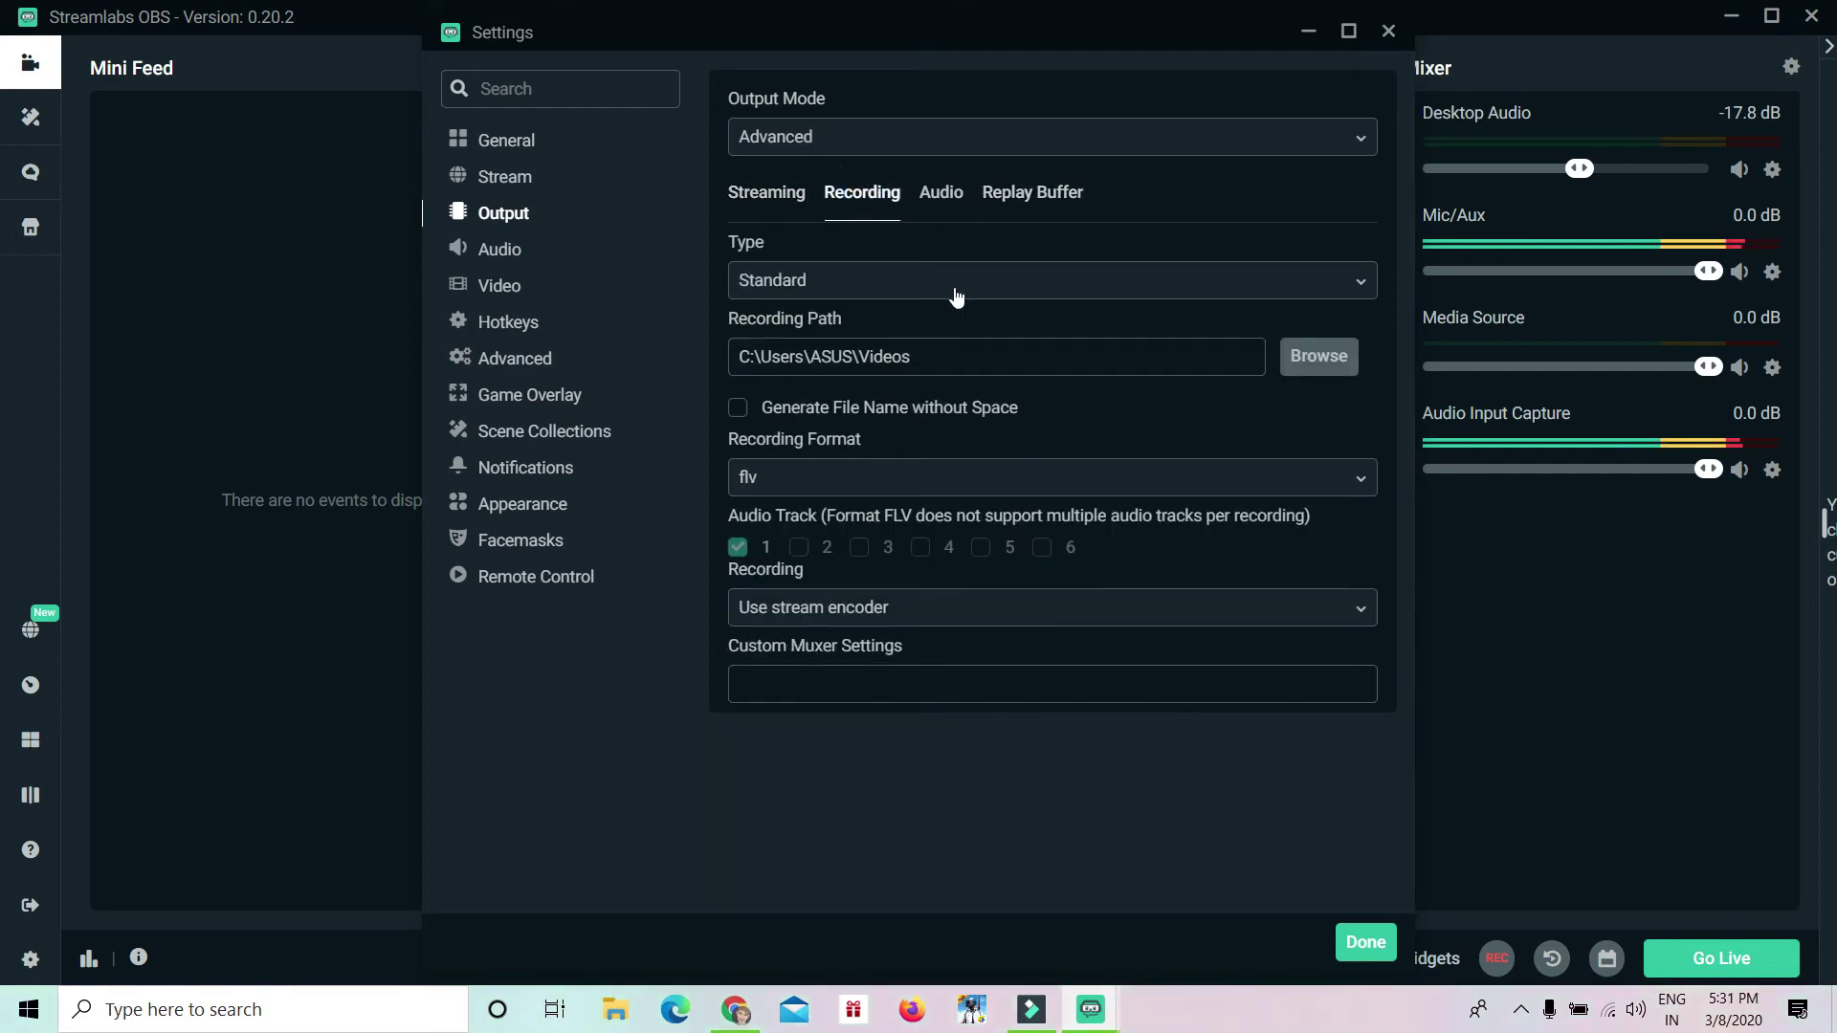
Step: Set the output audio bitrate of Track 1 to 160
left_click(945, 189)
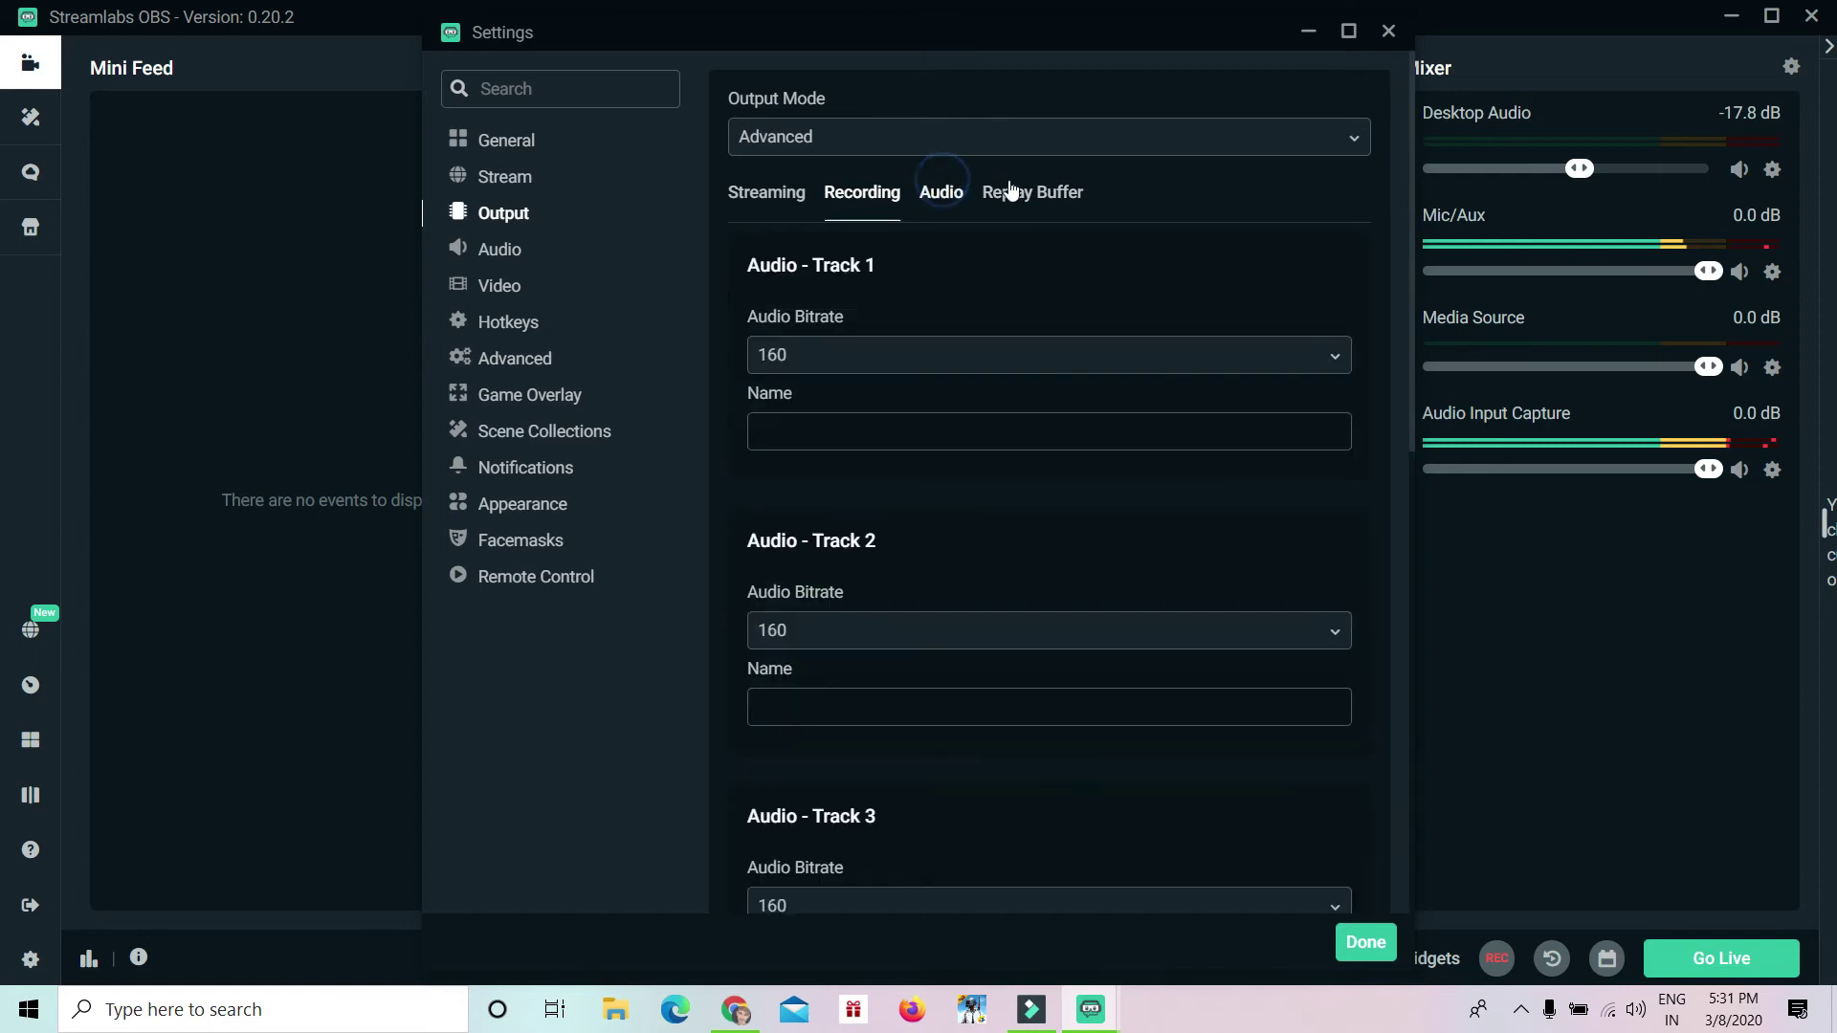
left_click(1003, 191)
left_click(959, 194)
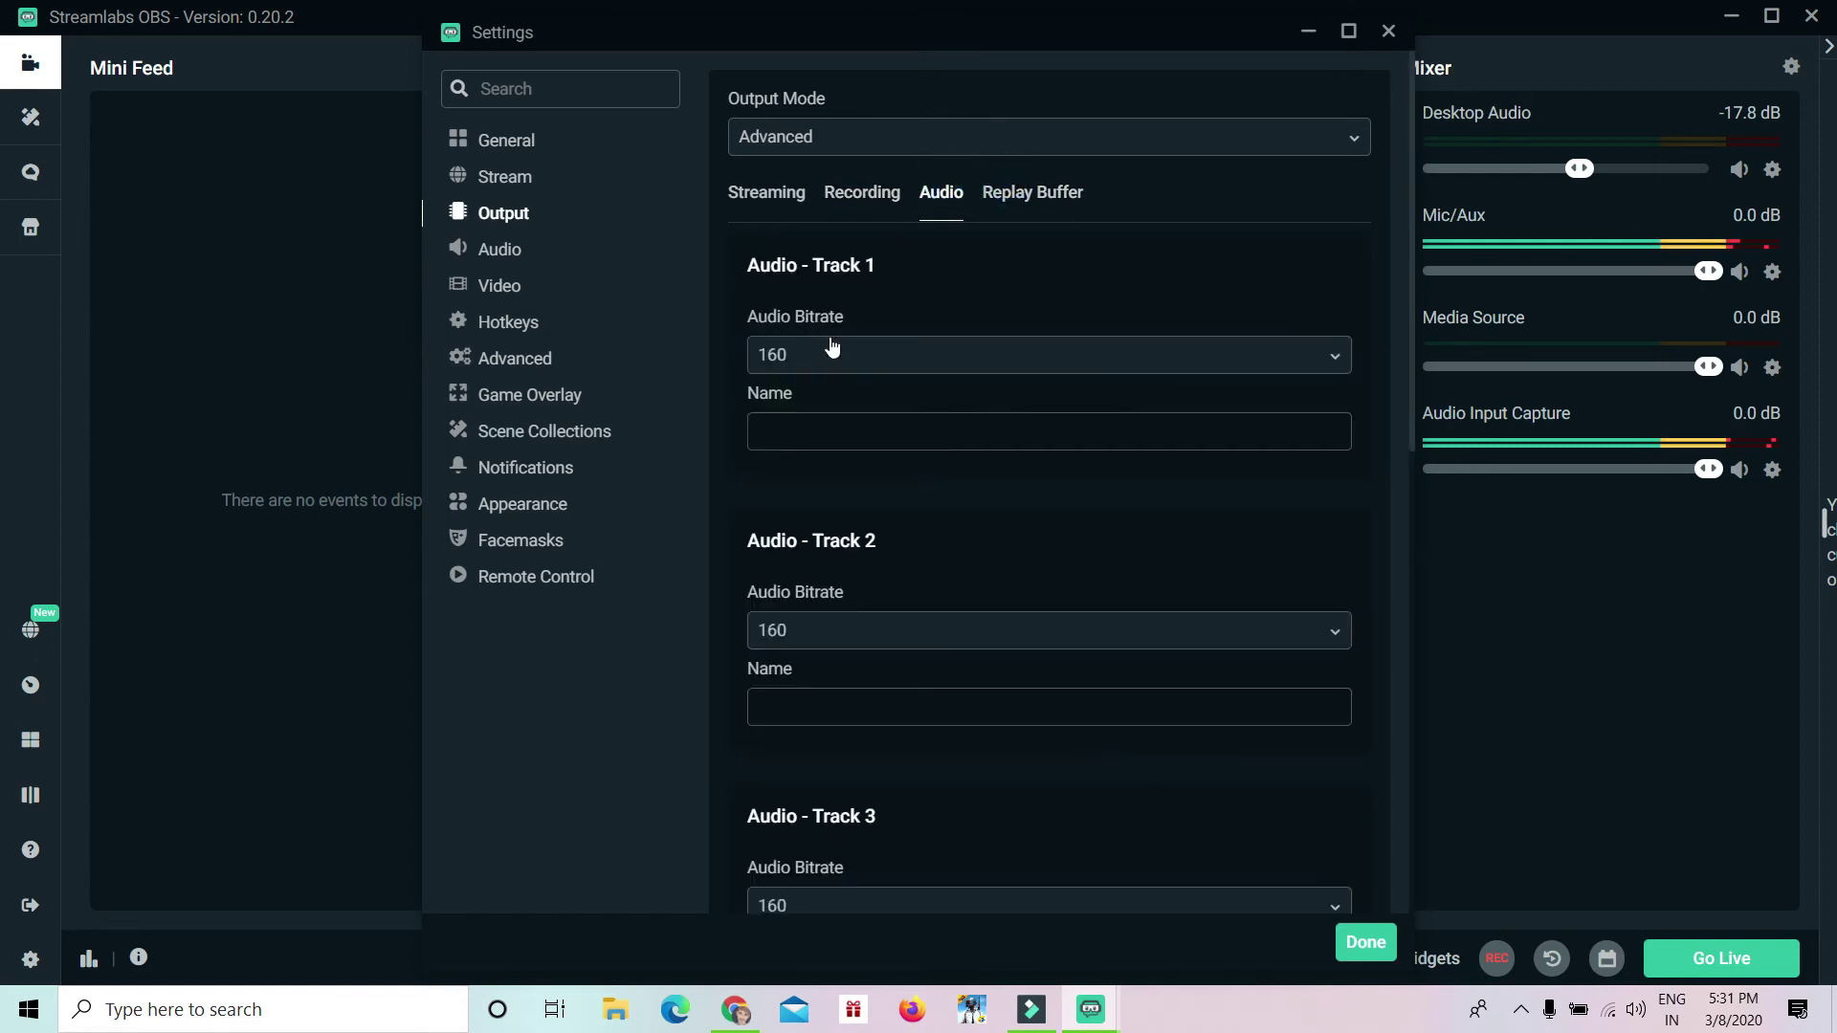
left_click(1323, 358)
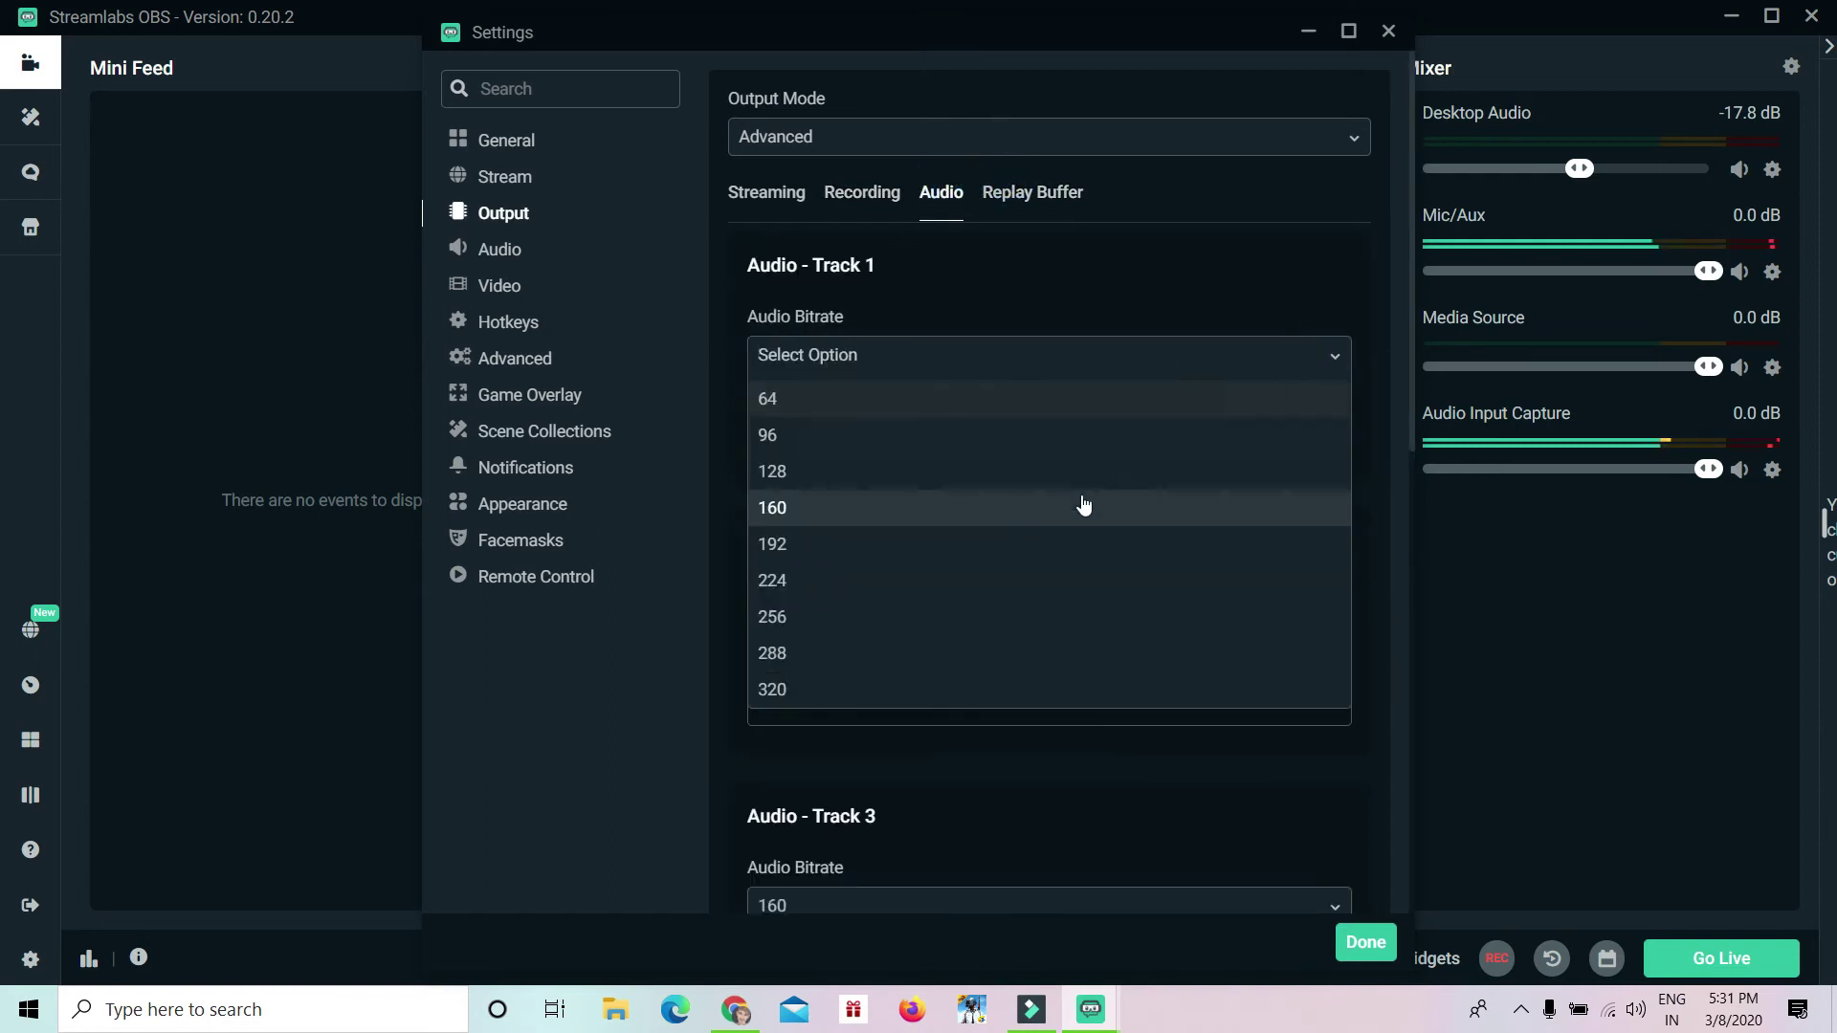
left_click(839, 479)
left_click(1330, 352)
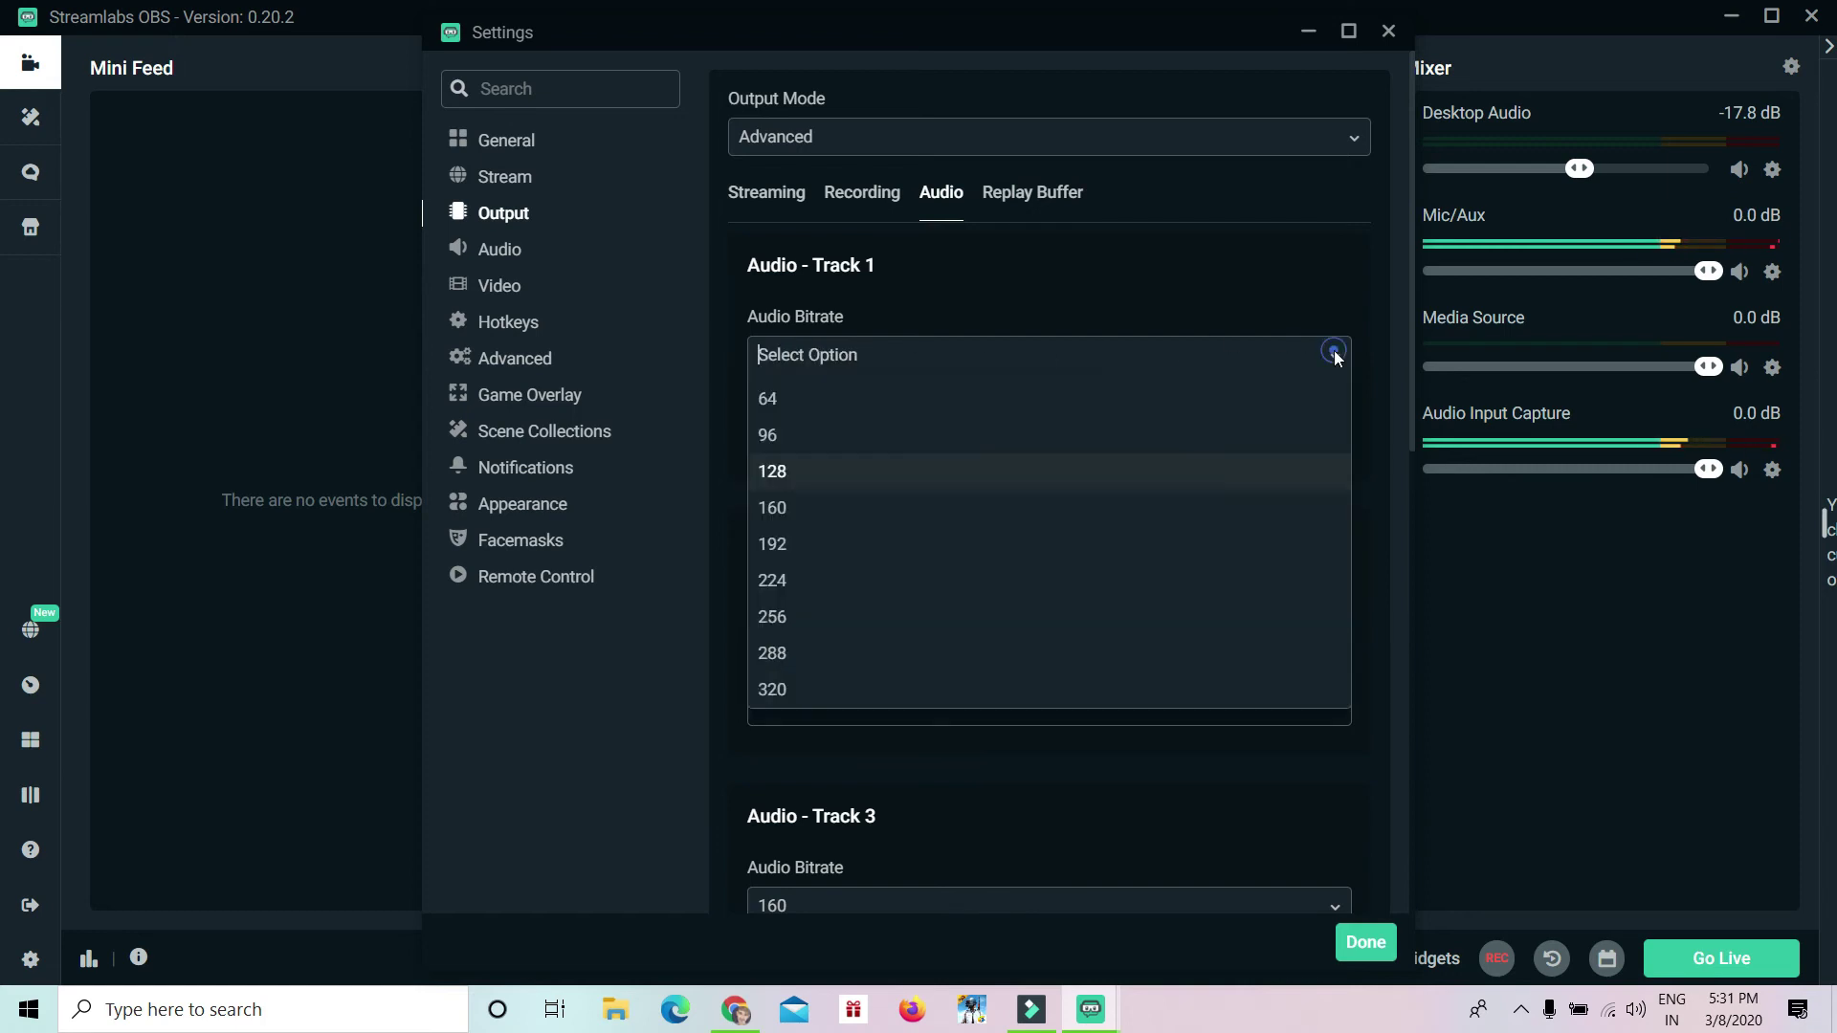
left_click(927, 506)
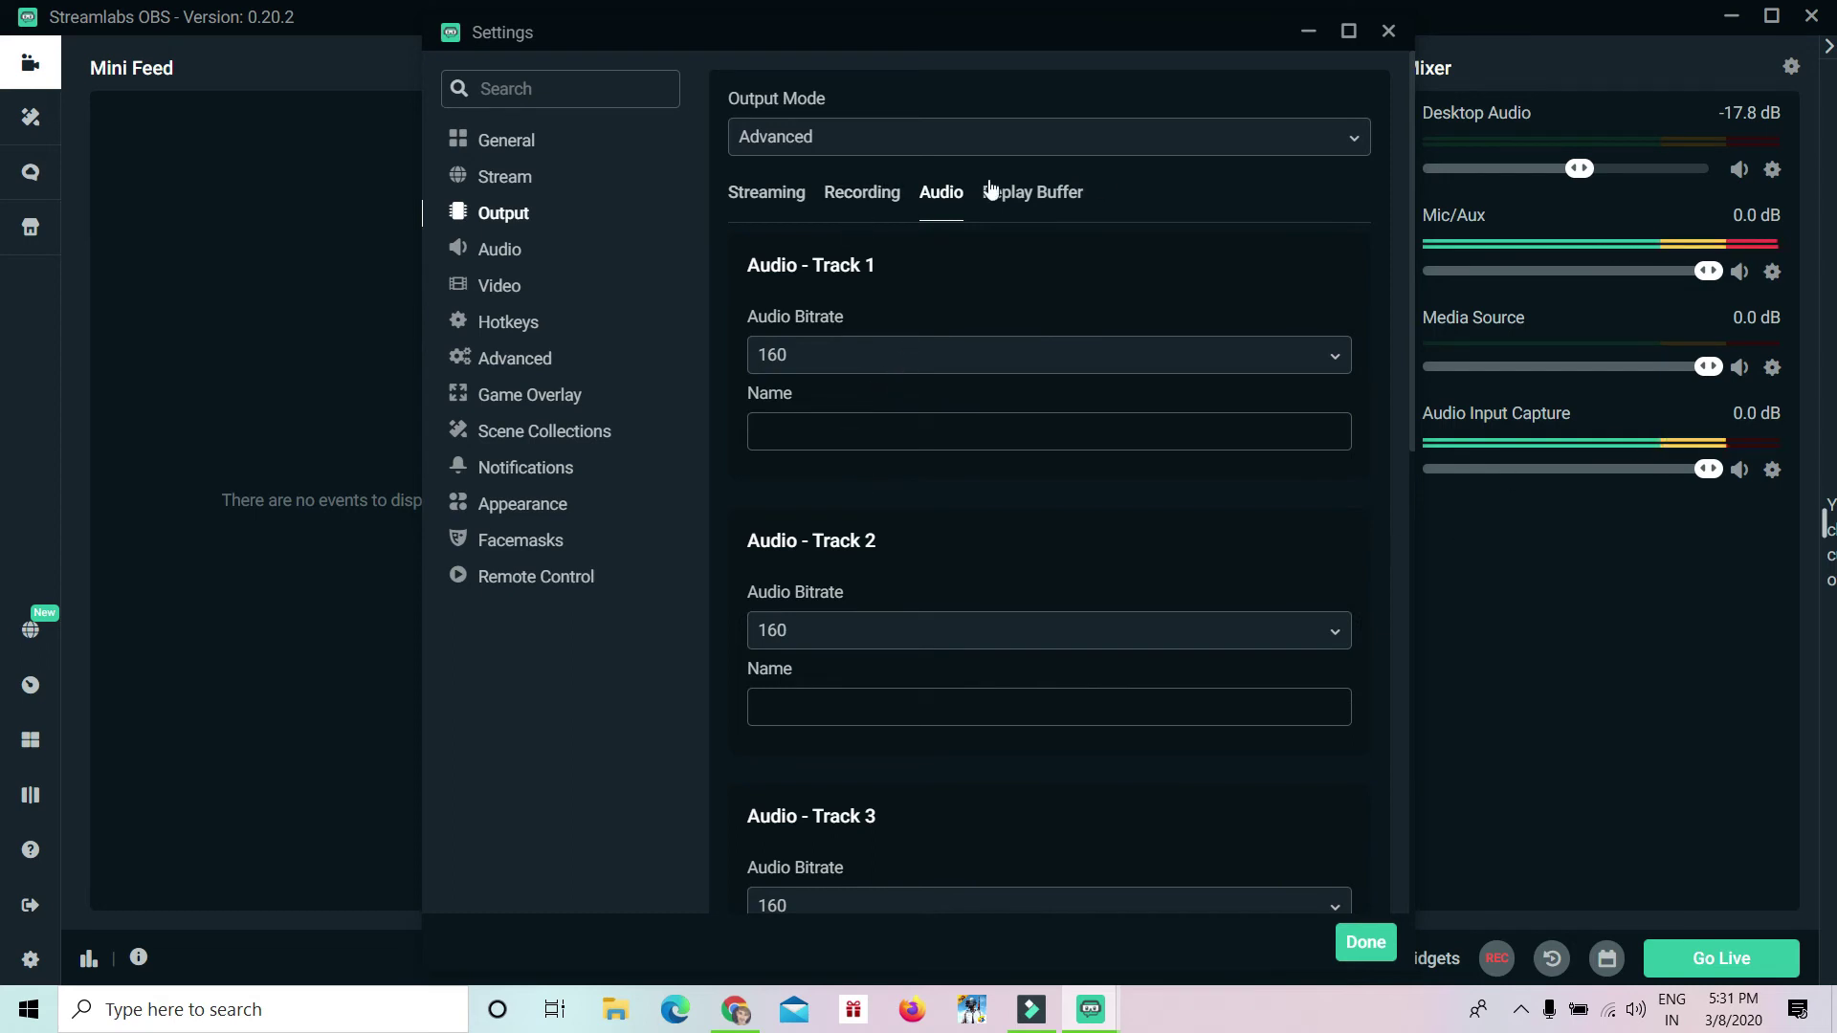
Step: Check the replay buffer and recording output settings, and confirm the settings to close the window
left_click(1040, 191)
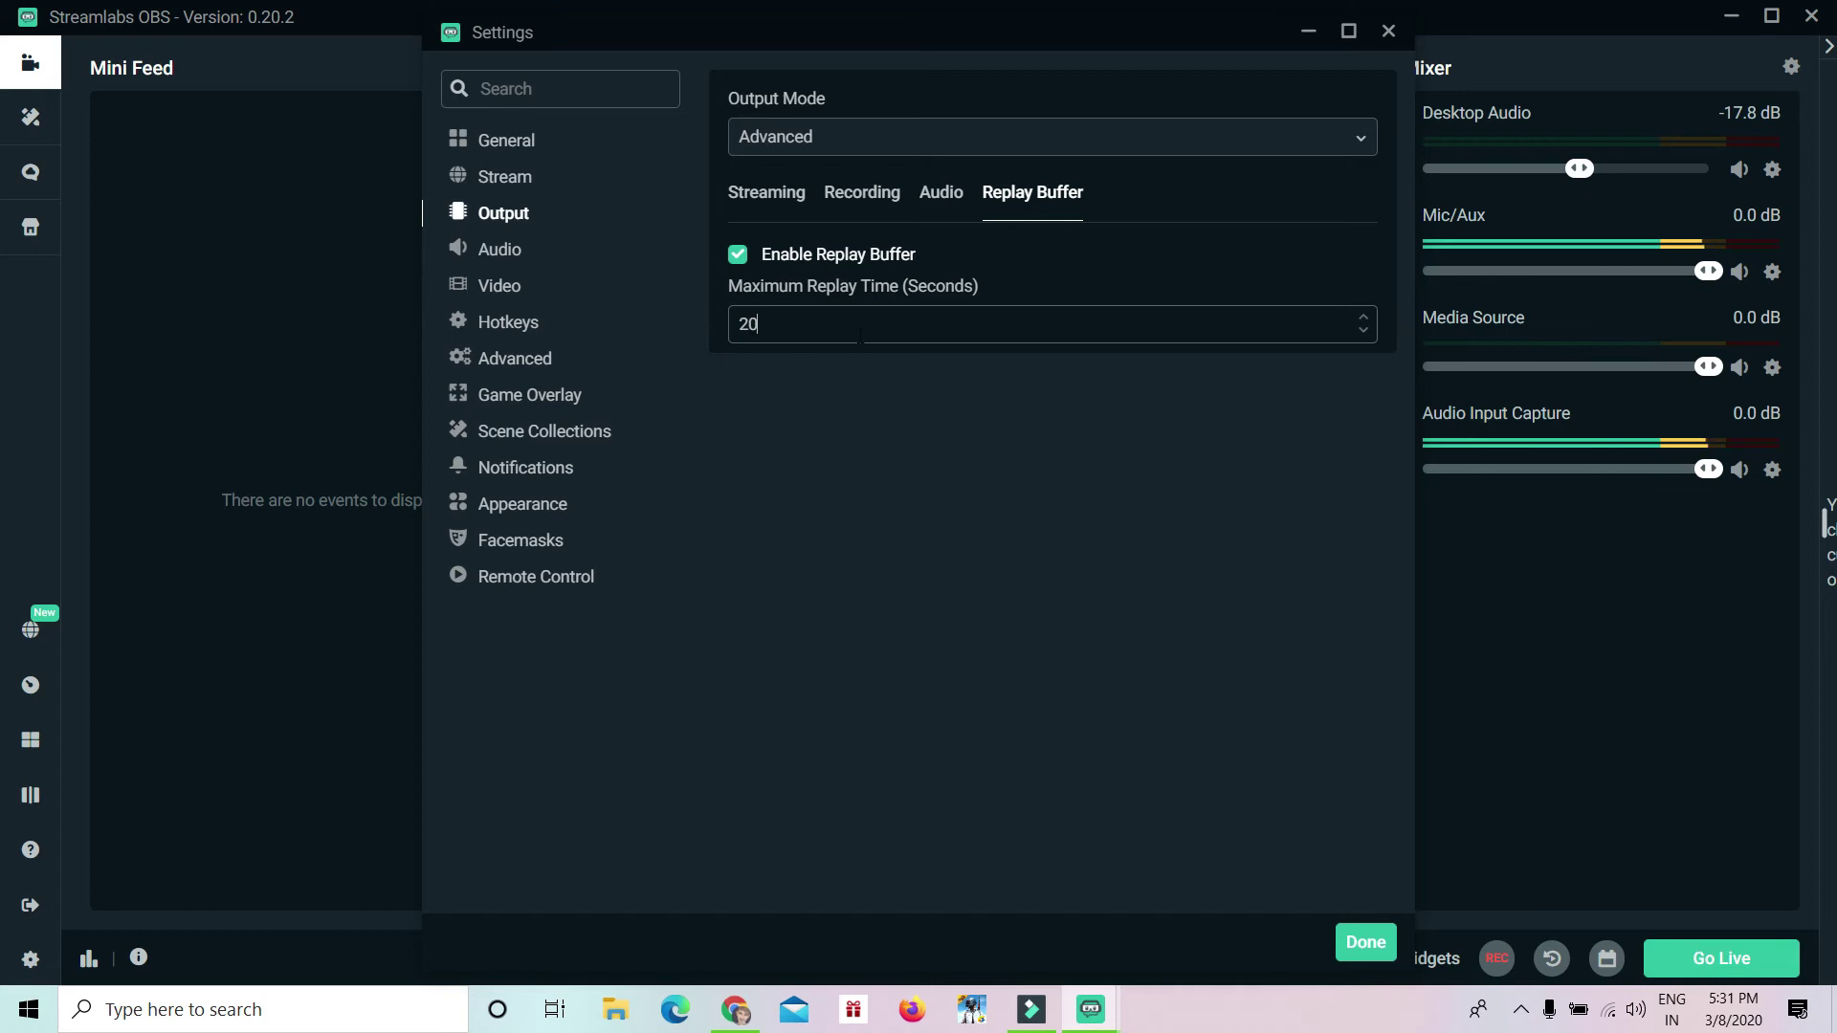
left_click(770, 189)
left_click(839, 189)
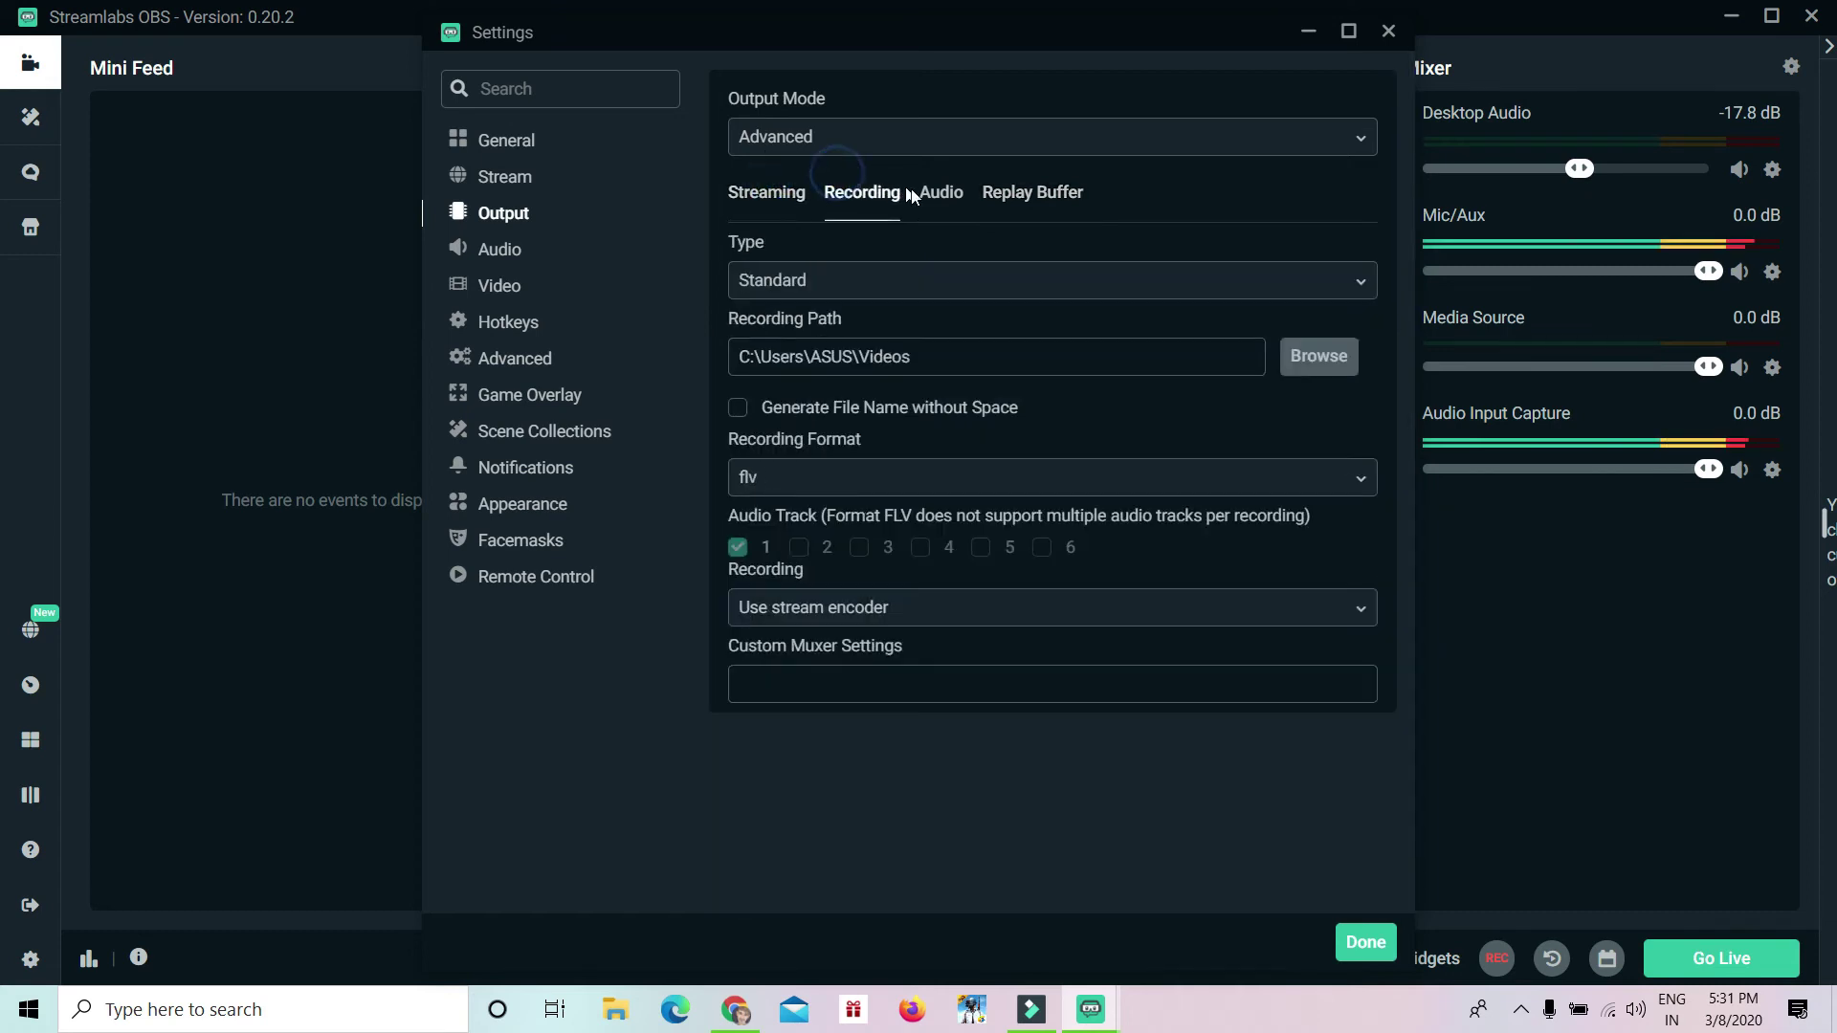
left_click(1012, 191)
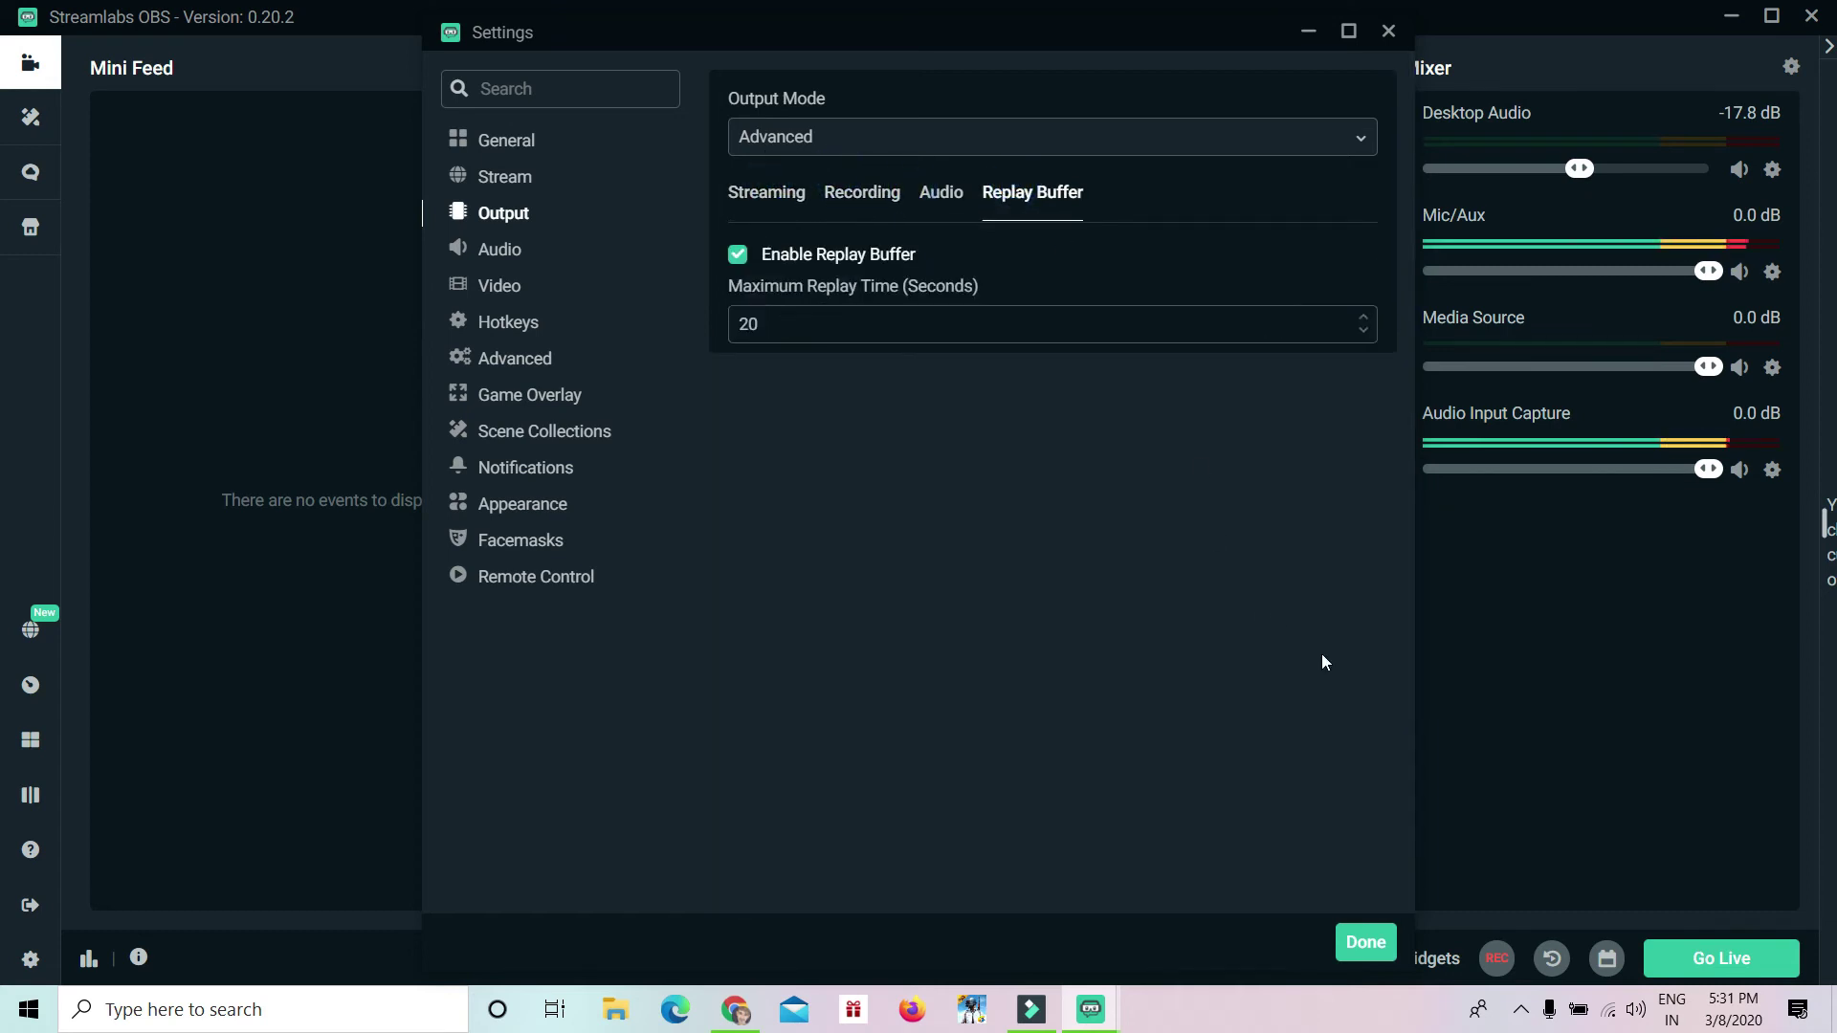
left_click(1366, 942)
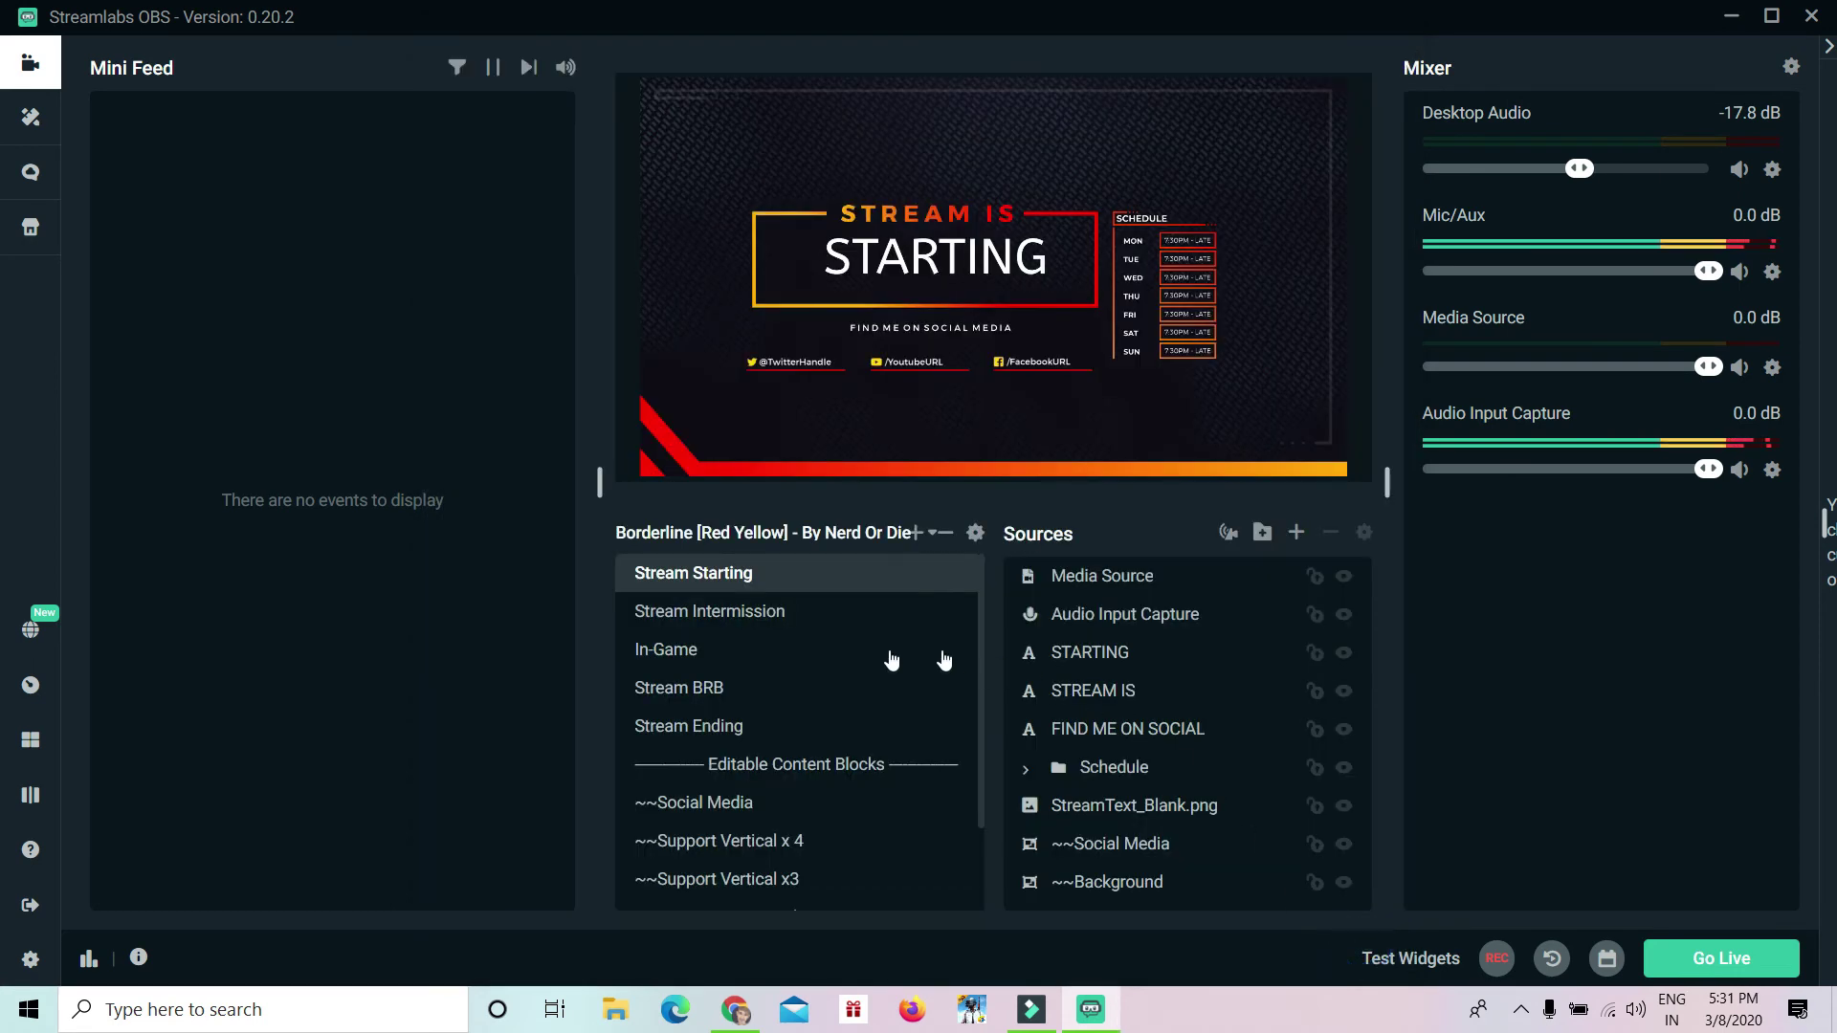
Step: Reopen the settings and set the video base (canvas) resolution to 1920x1080
left_click(30, 960)
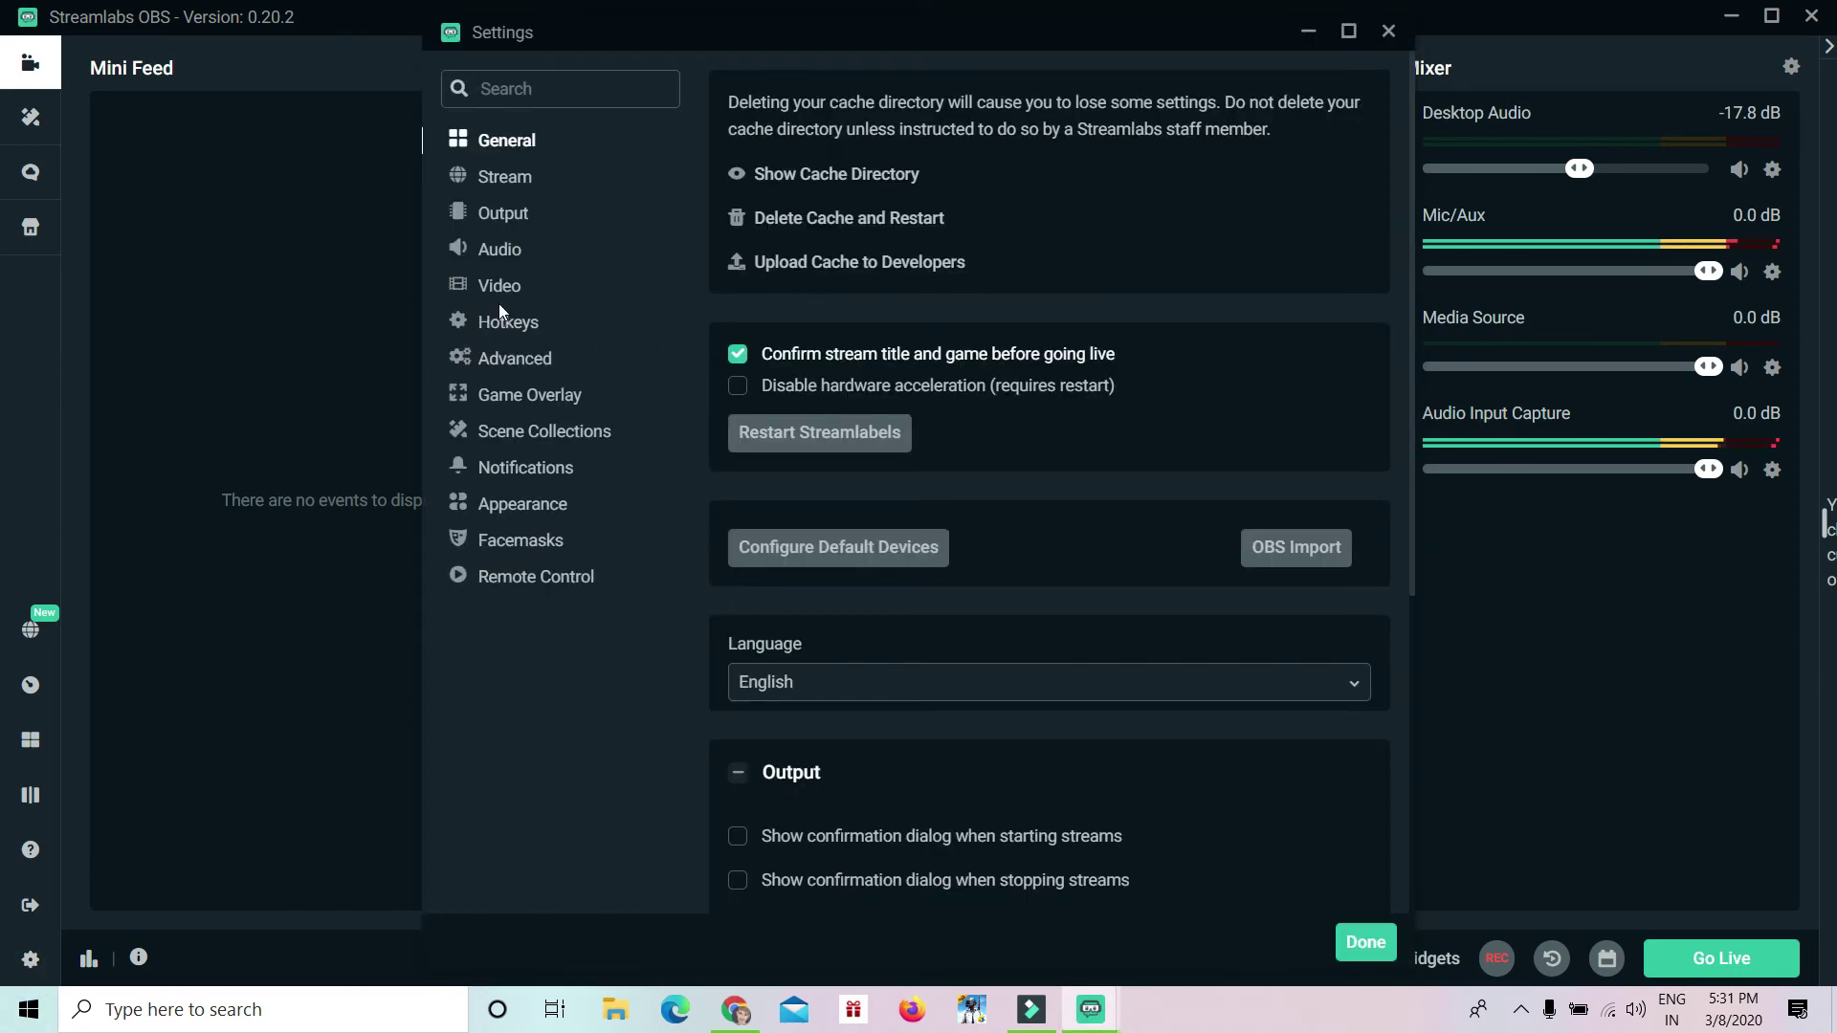
left_click(503, 212)
left_click(505, 289)
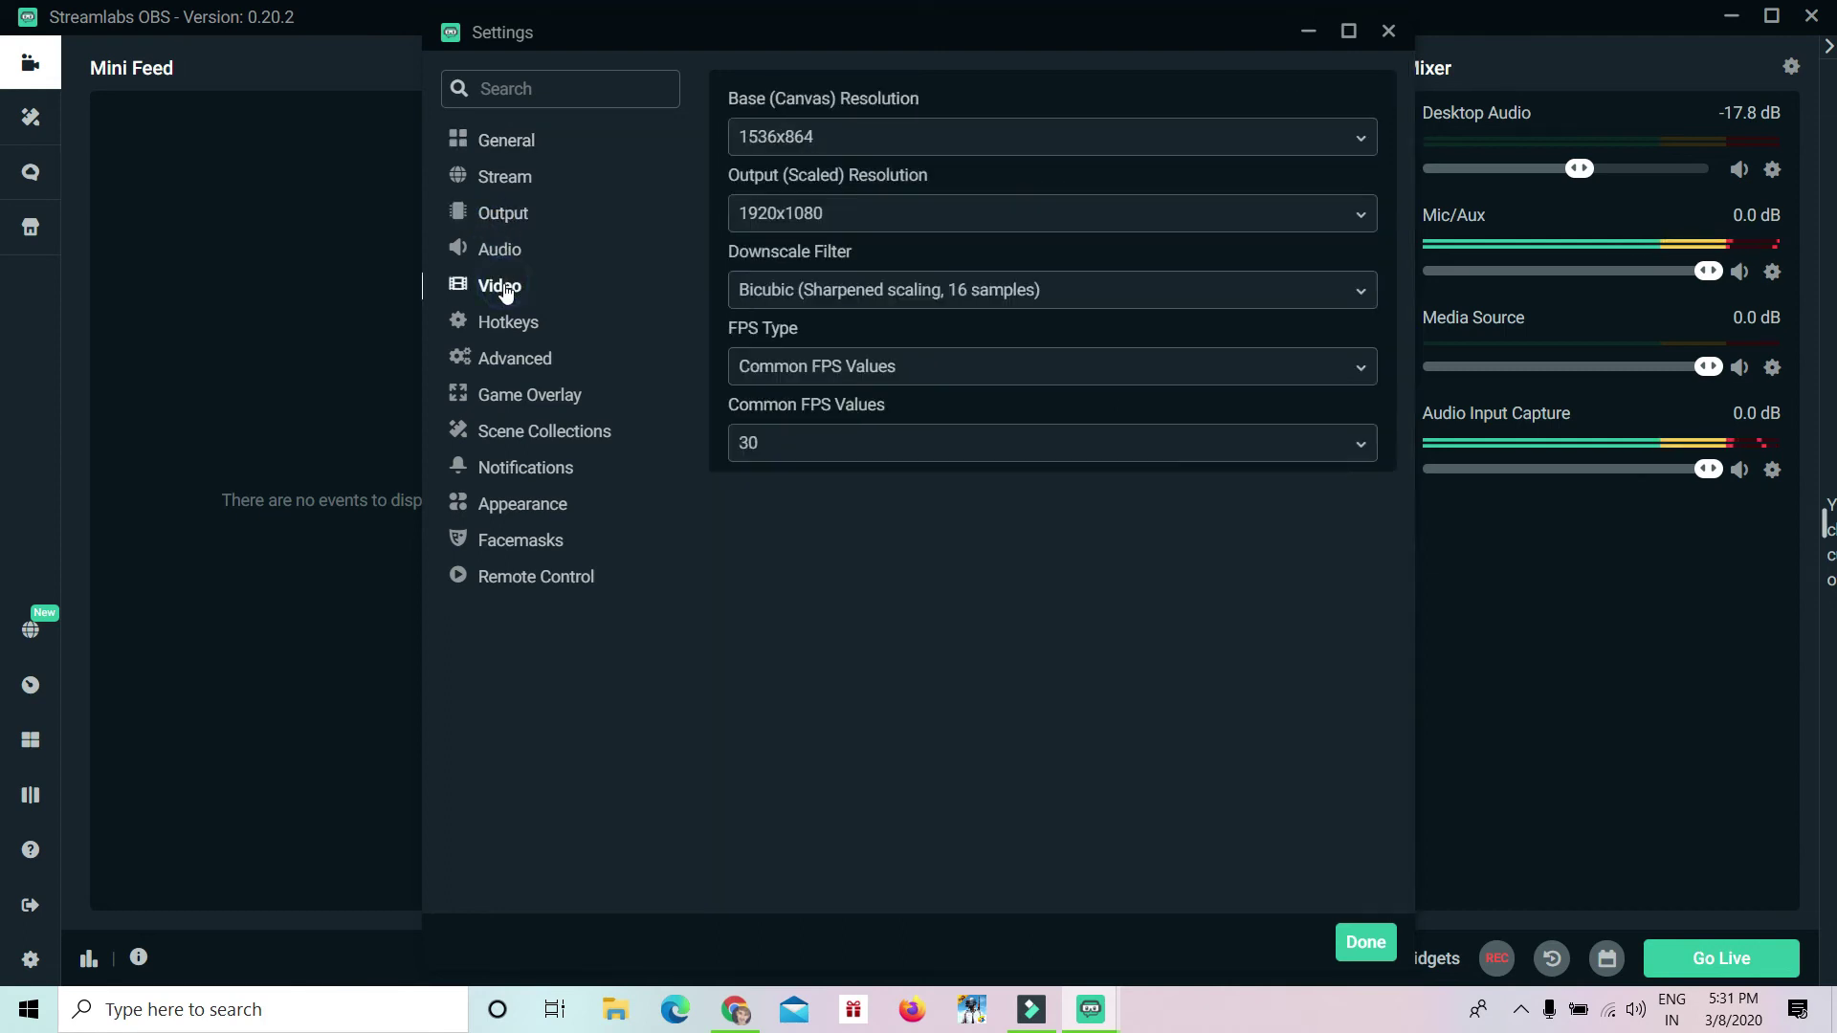
left_click(812, 145)
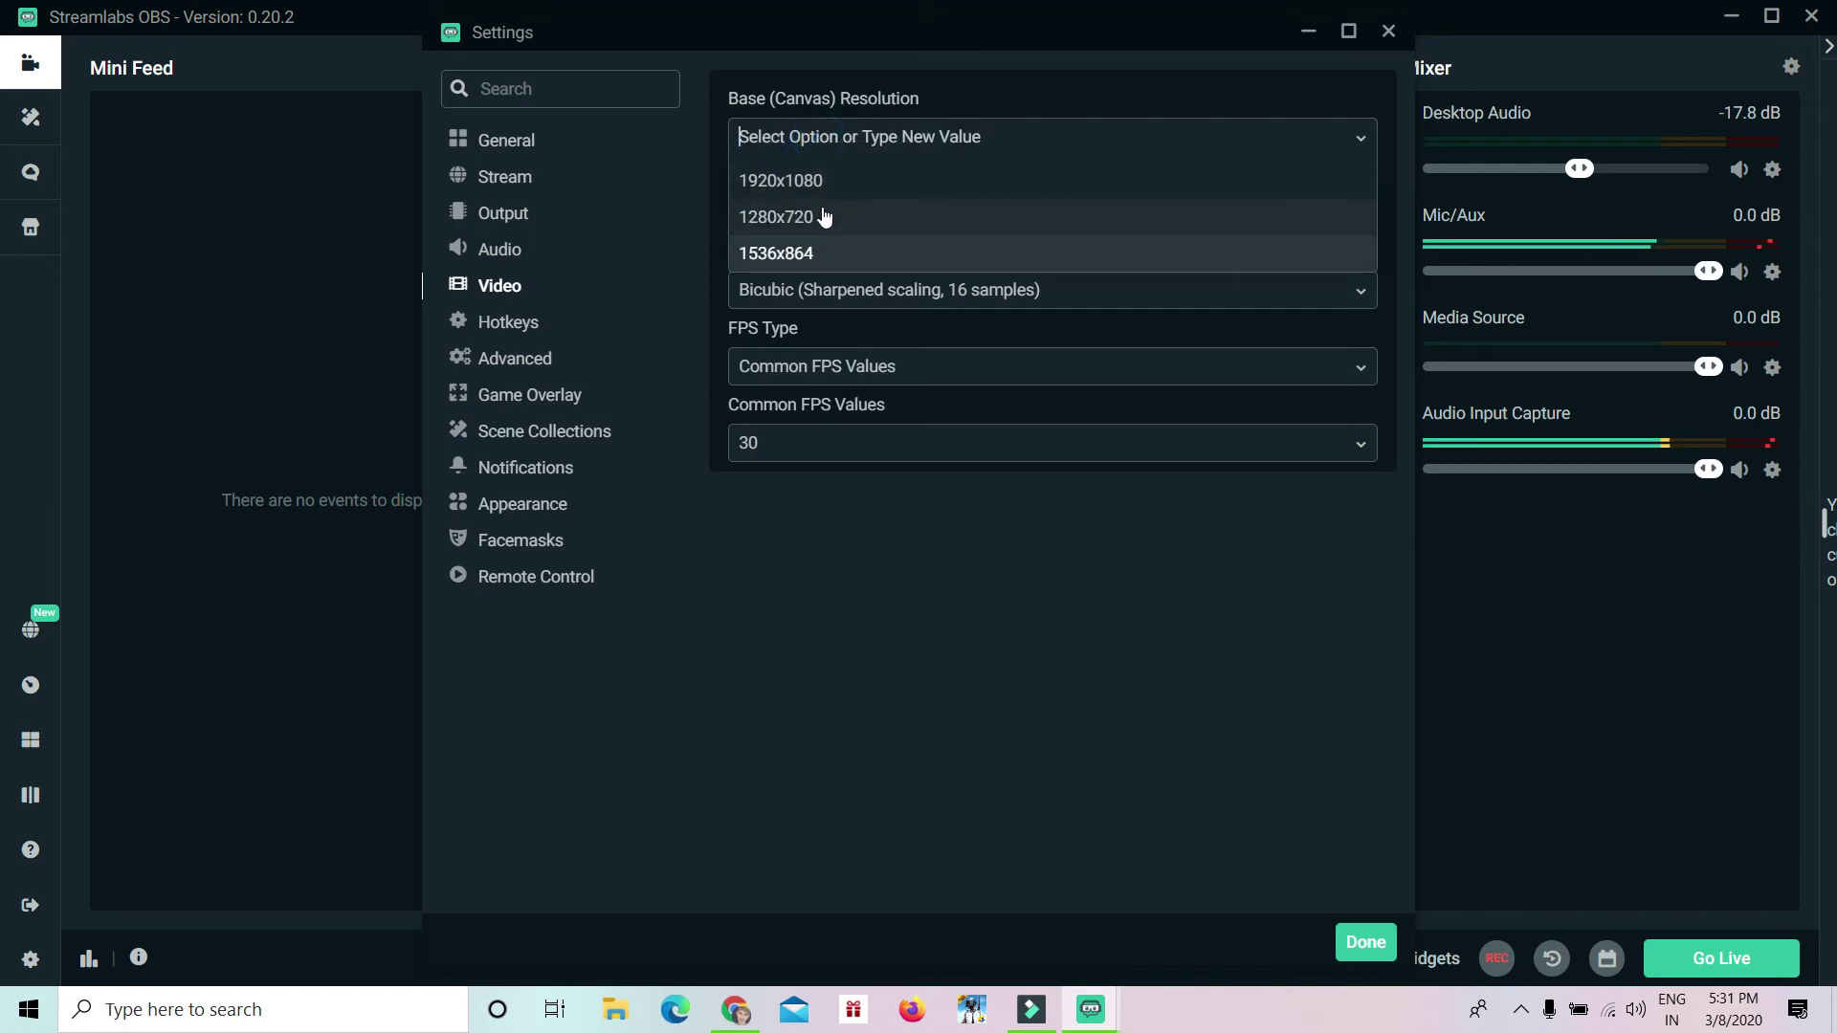
left_click(816, 181)
Step: Set the output (scaled) video resolution to 1280x720 and the common FPS value to 60
left_click(841, 224)
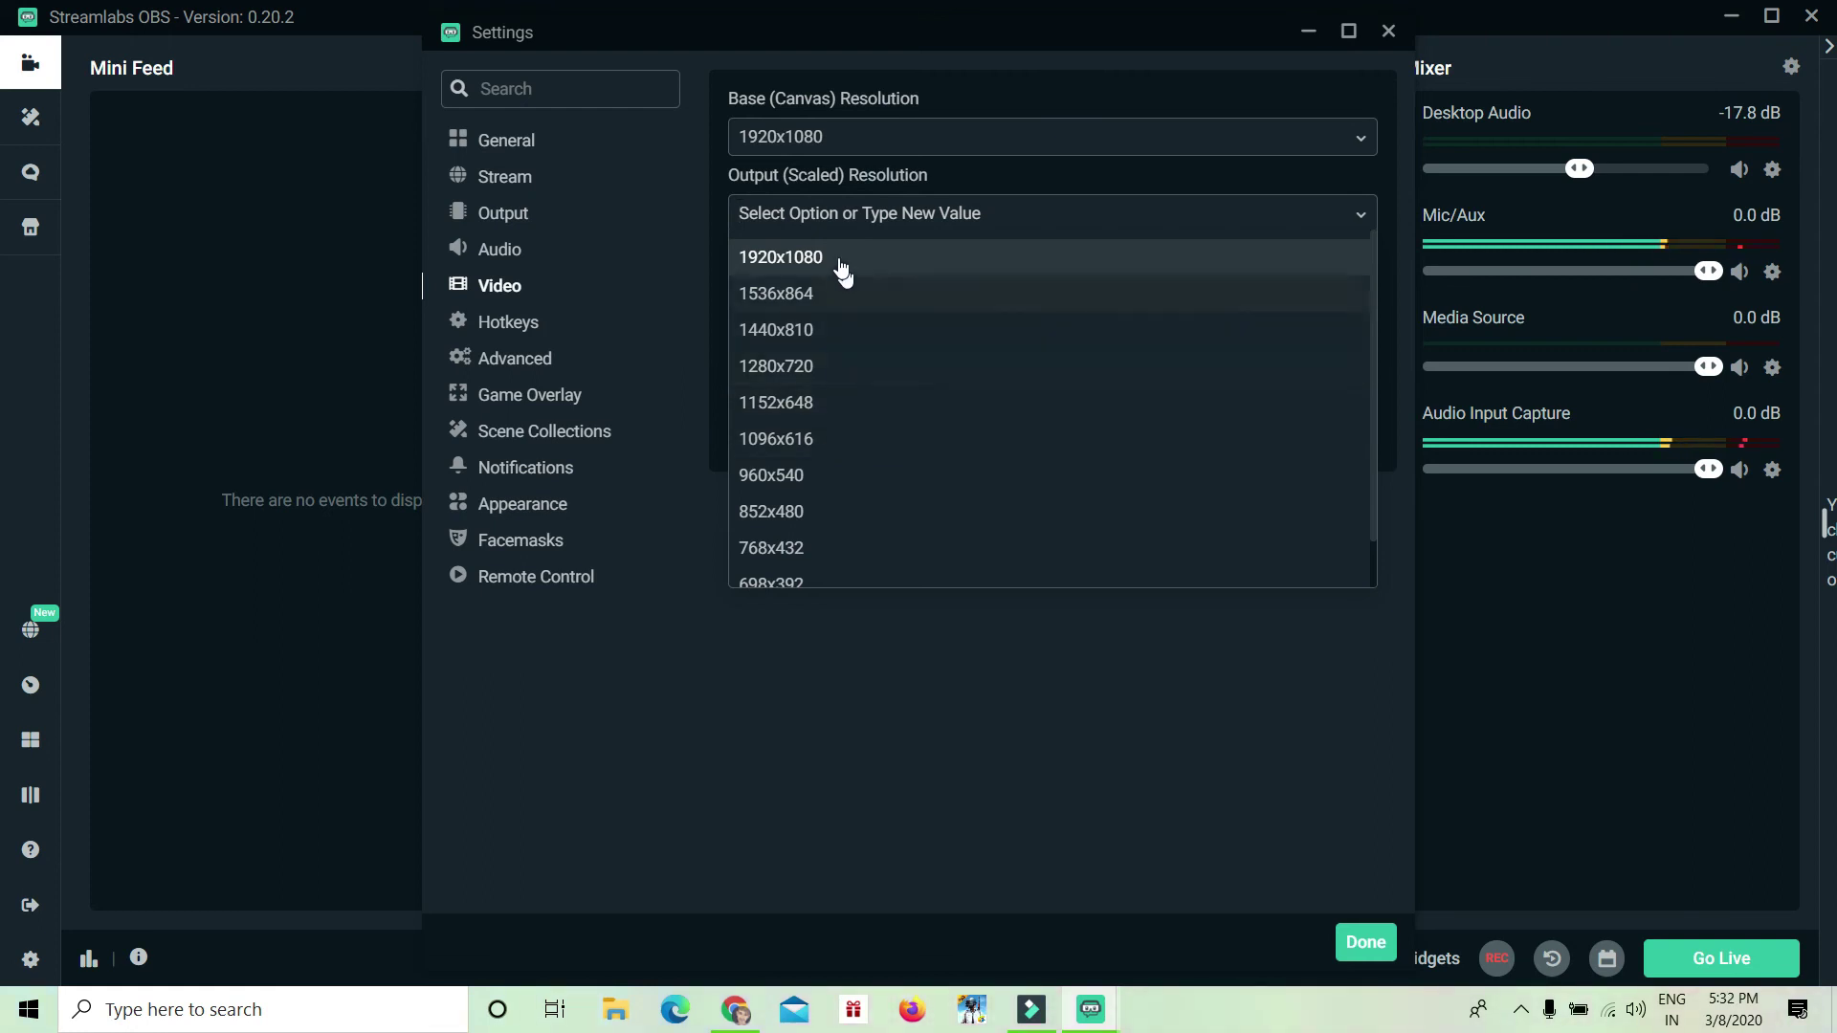
left_click(812, 369)
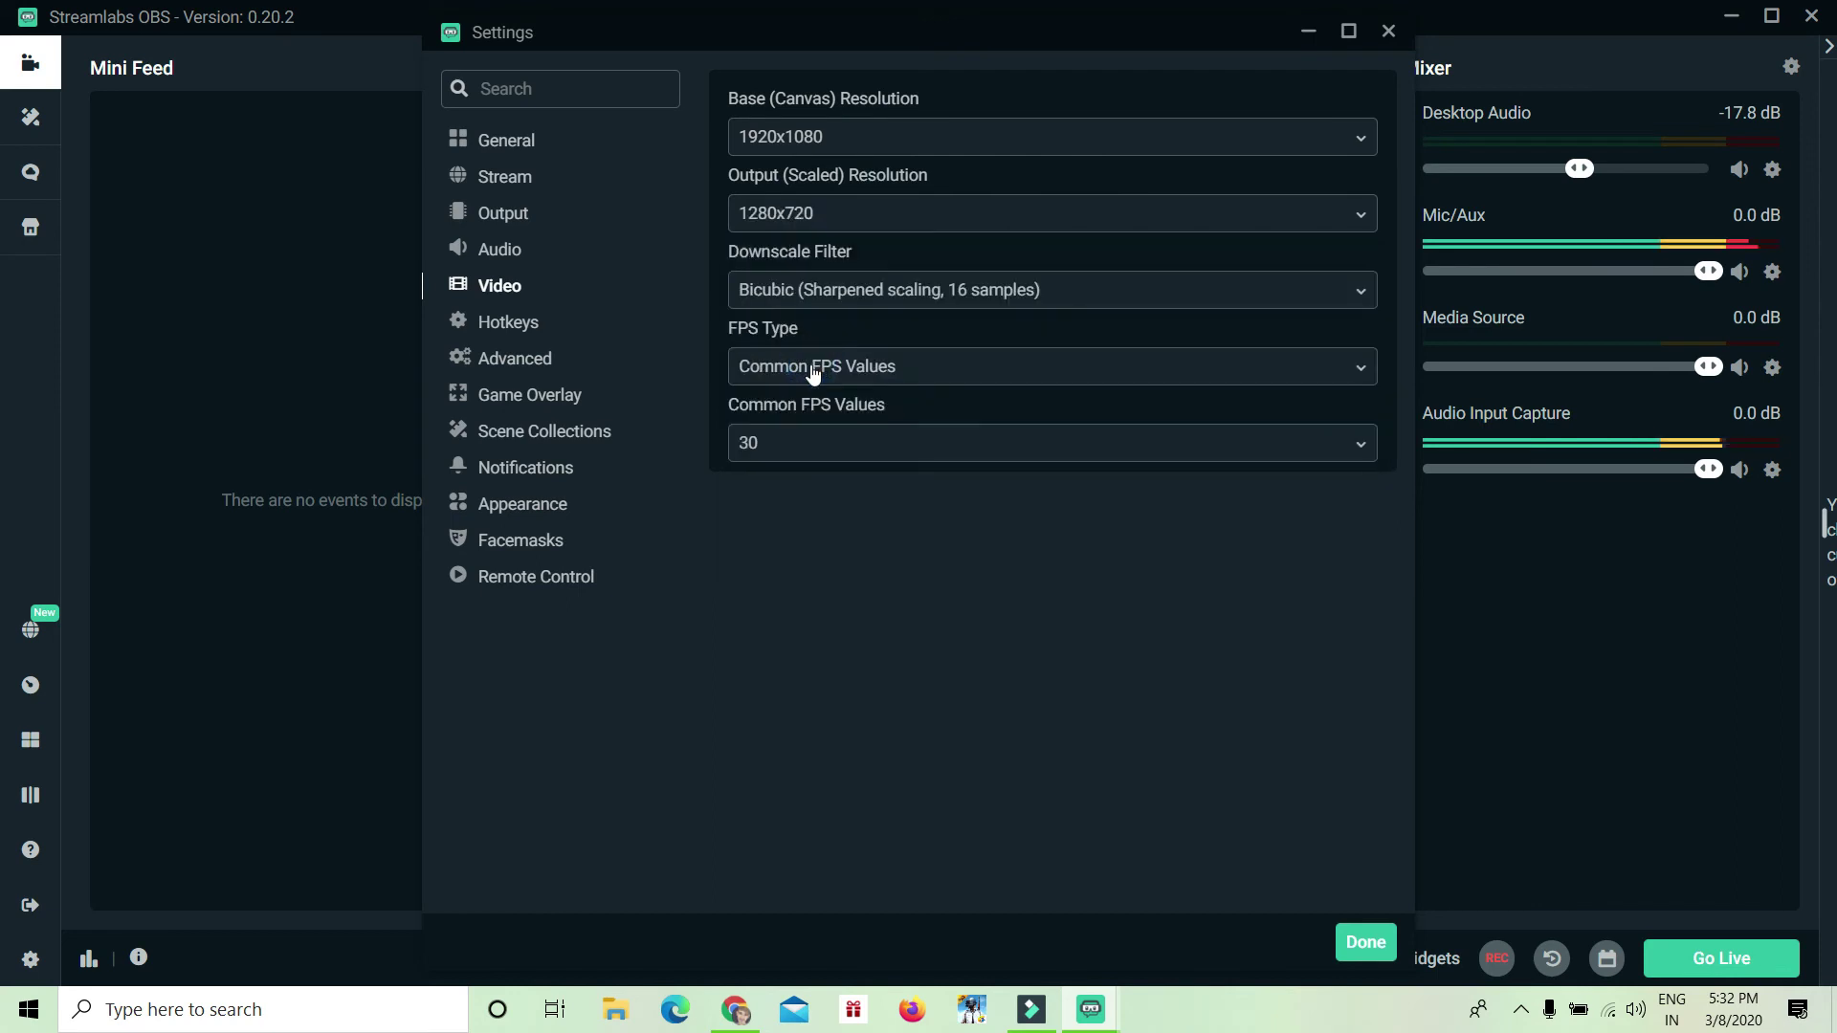
left_click(800, 439)
left_click(818, 741)
Step: Review the encoder options in the output settings, and check the audio and video settings
left_click(490, 214)
left_click(858, 364)
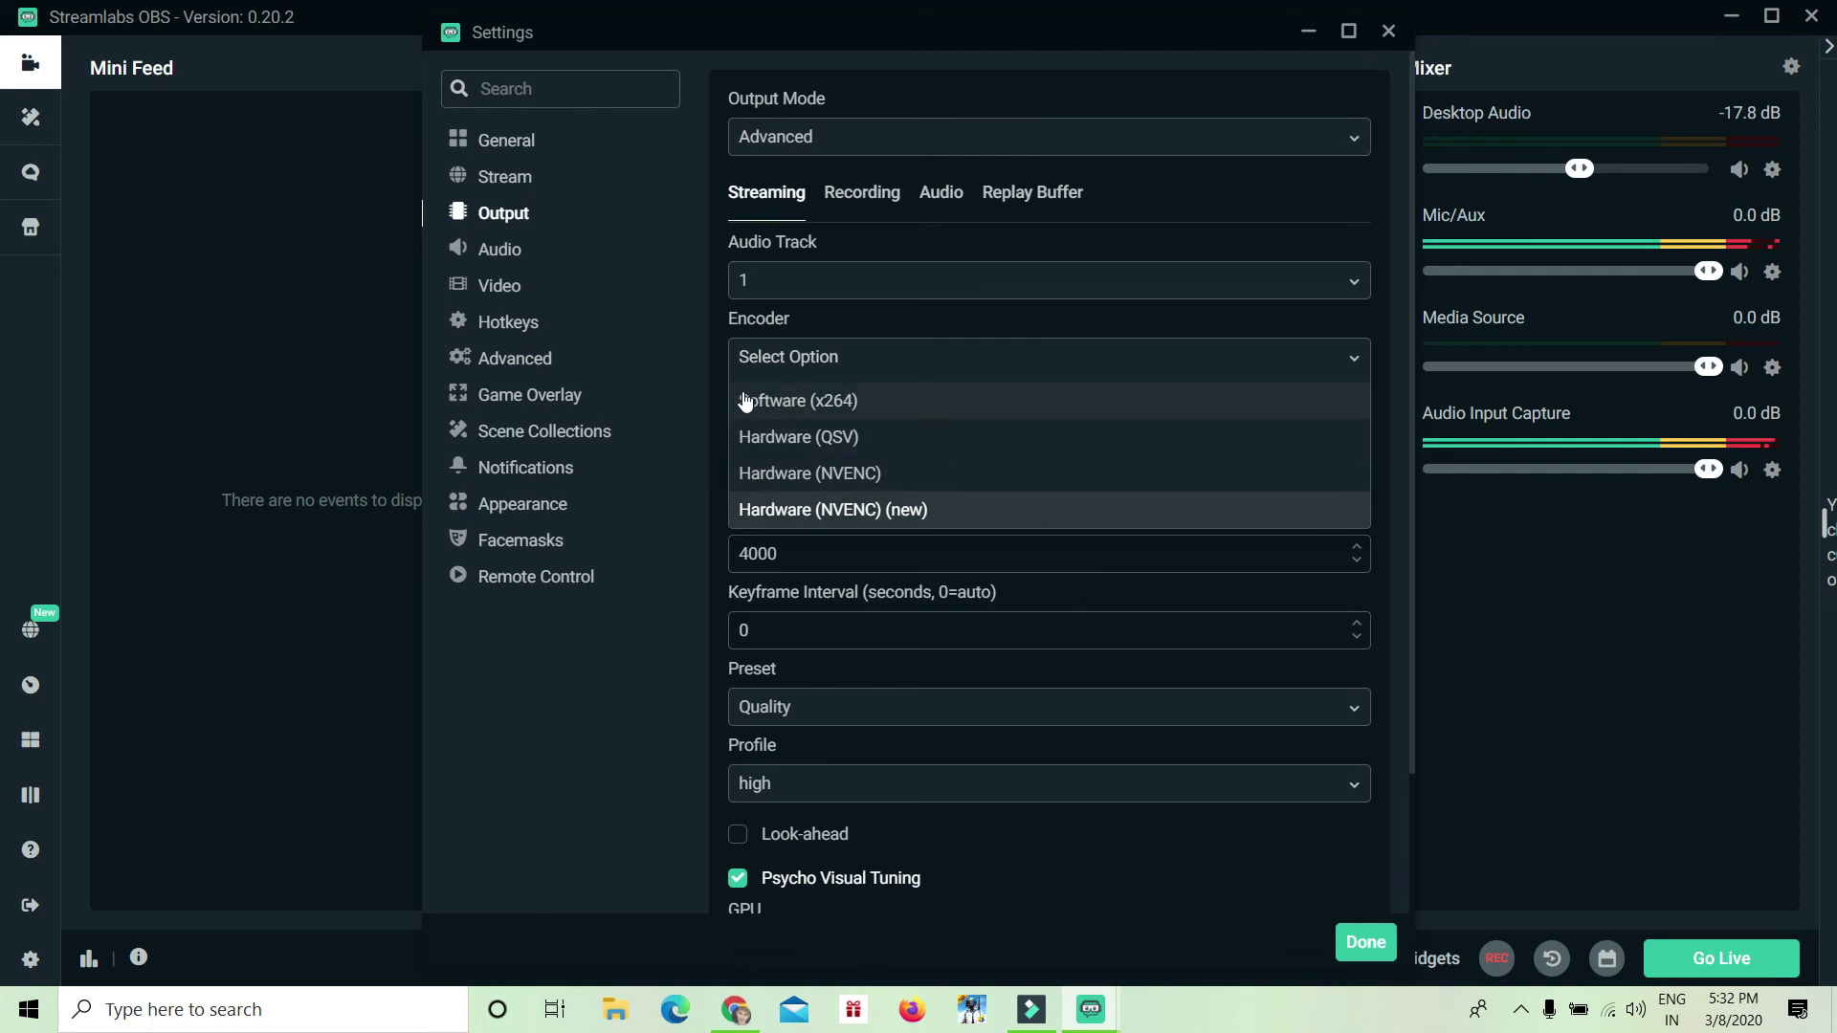
left_click(495, 218)
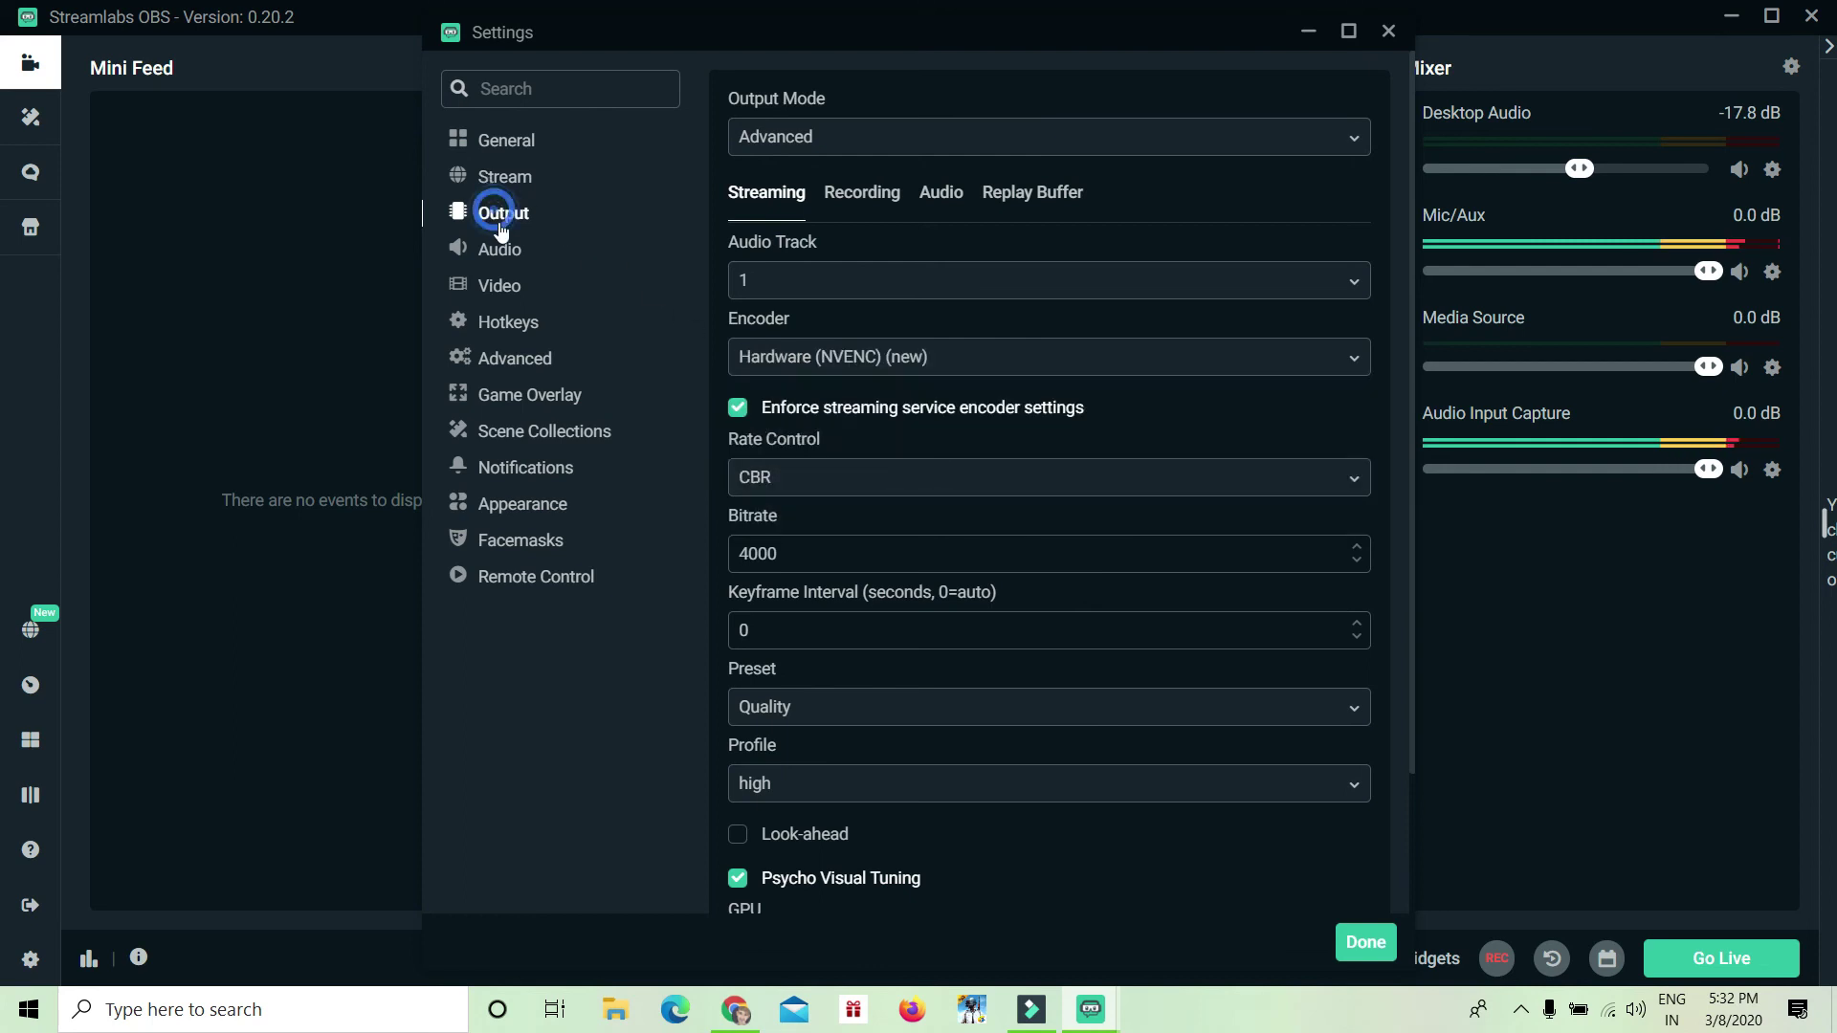
left_click(510, 258)
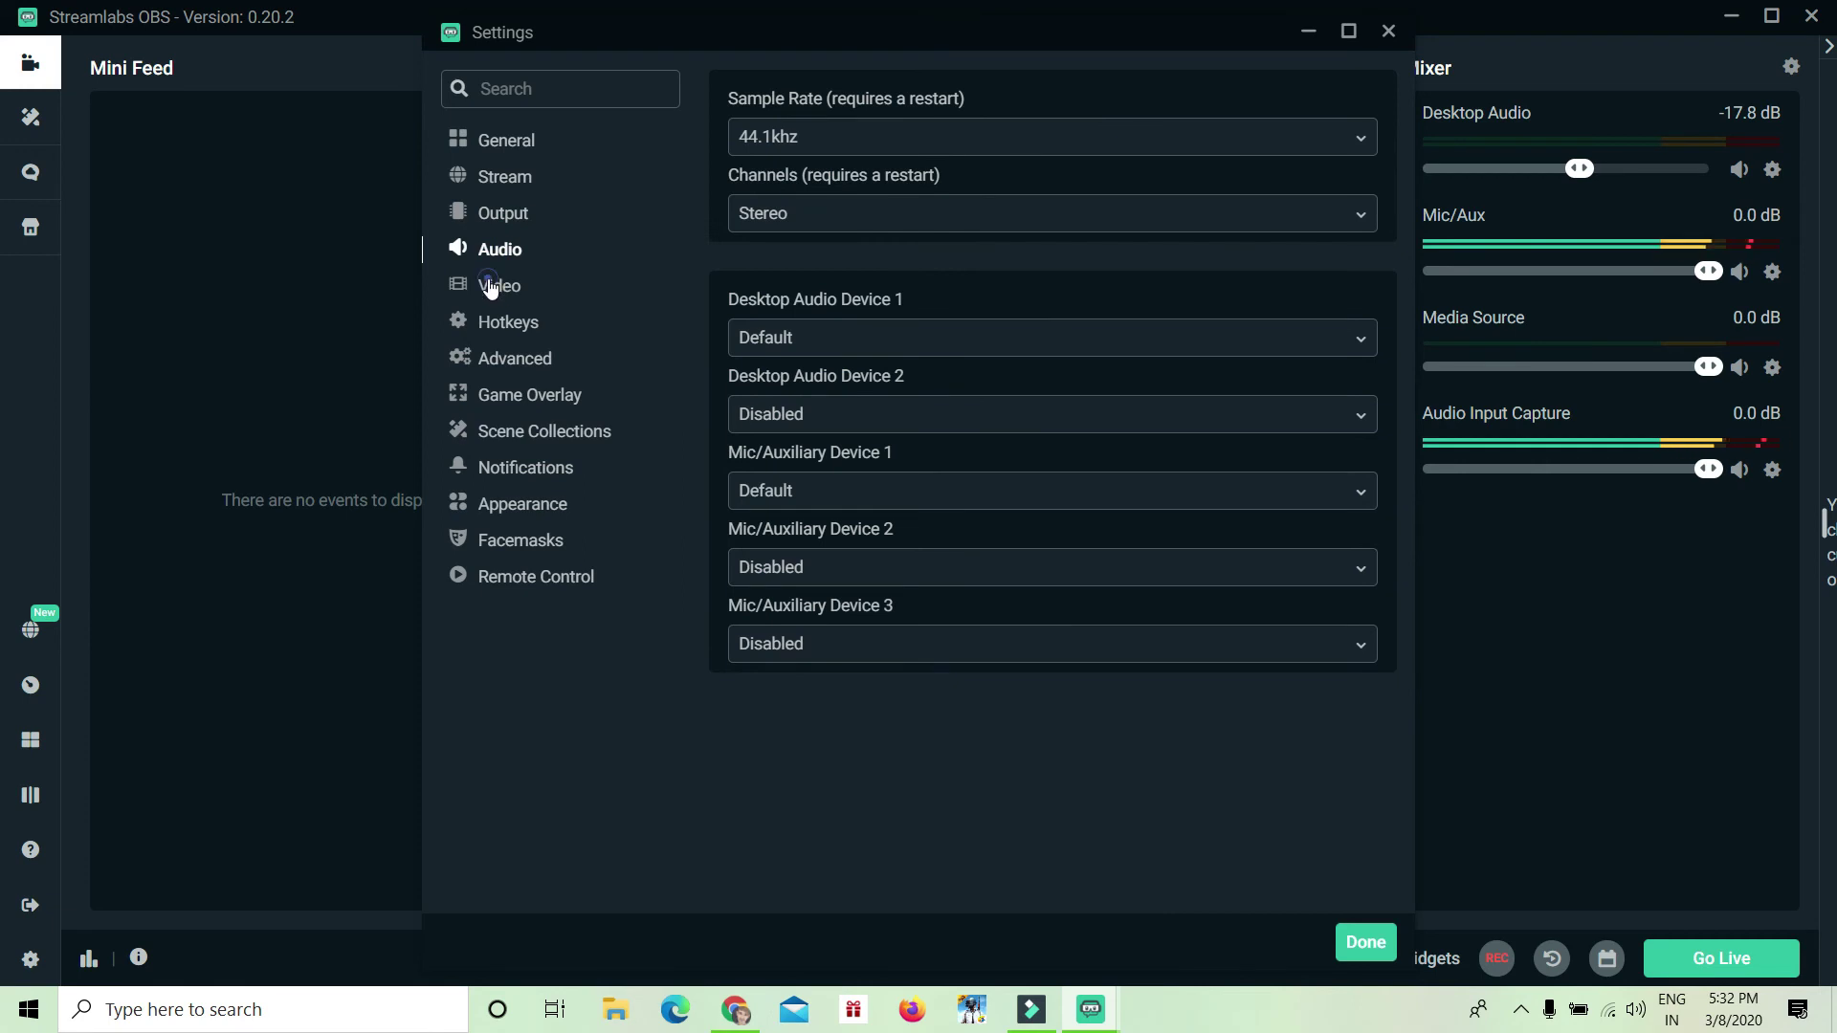
left_click(491, 284)
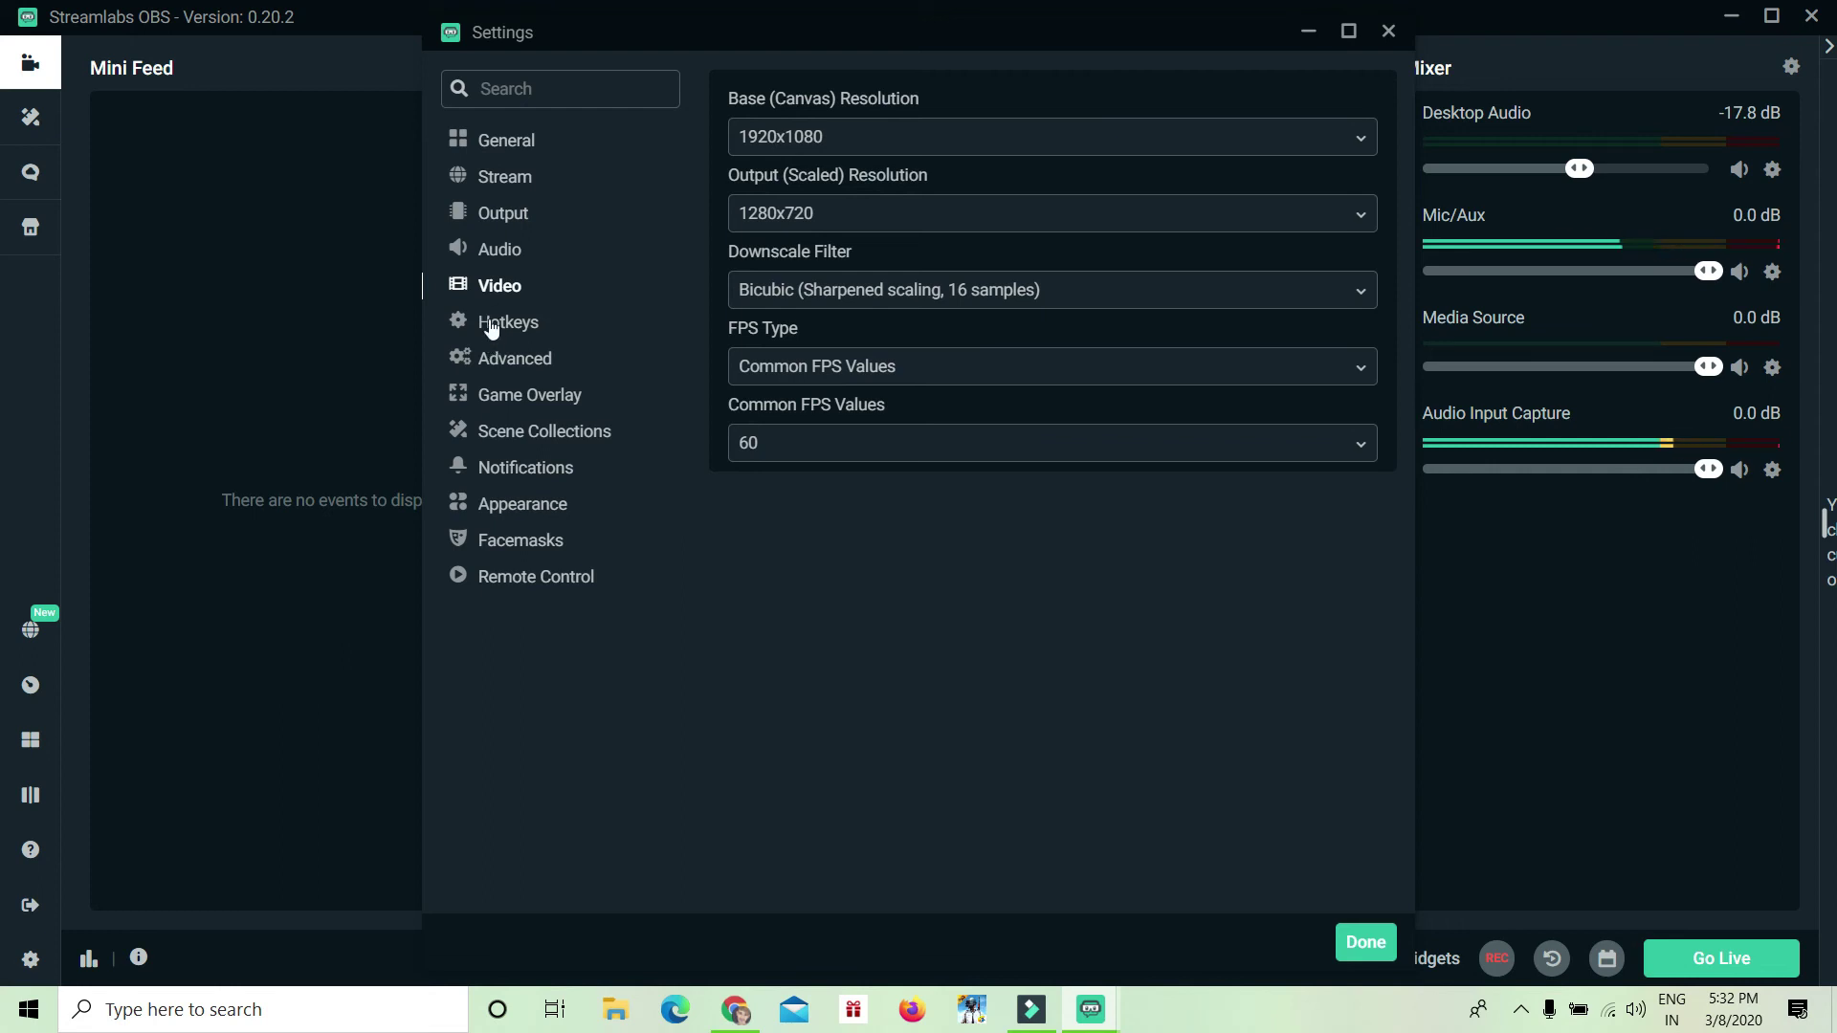
Step: Examine the hotkey assignments and the in-game overlay settings
left_click(491, 326)
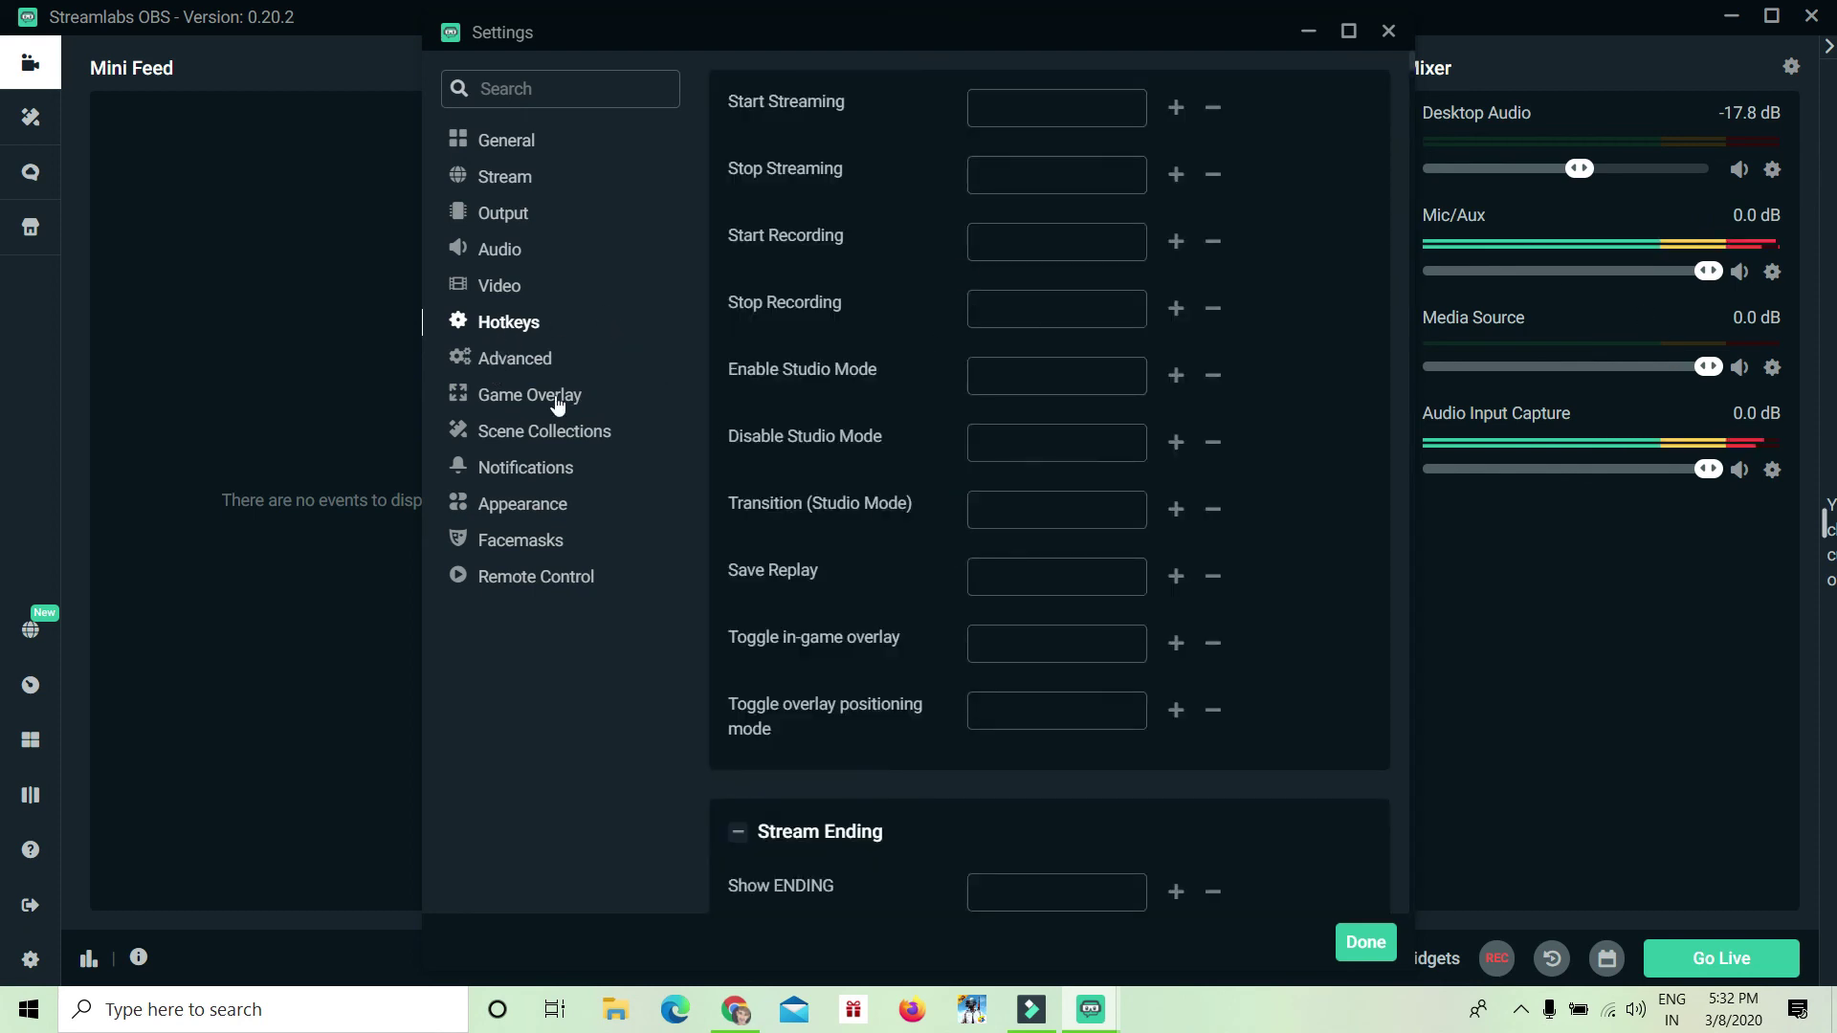
left_click(483, 398)
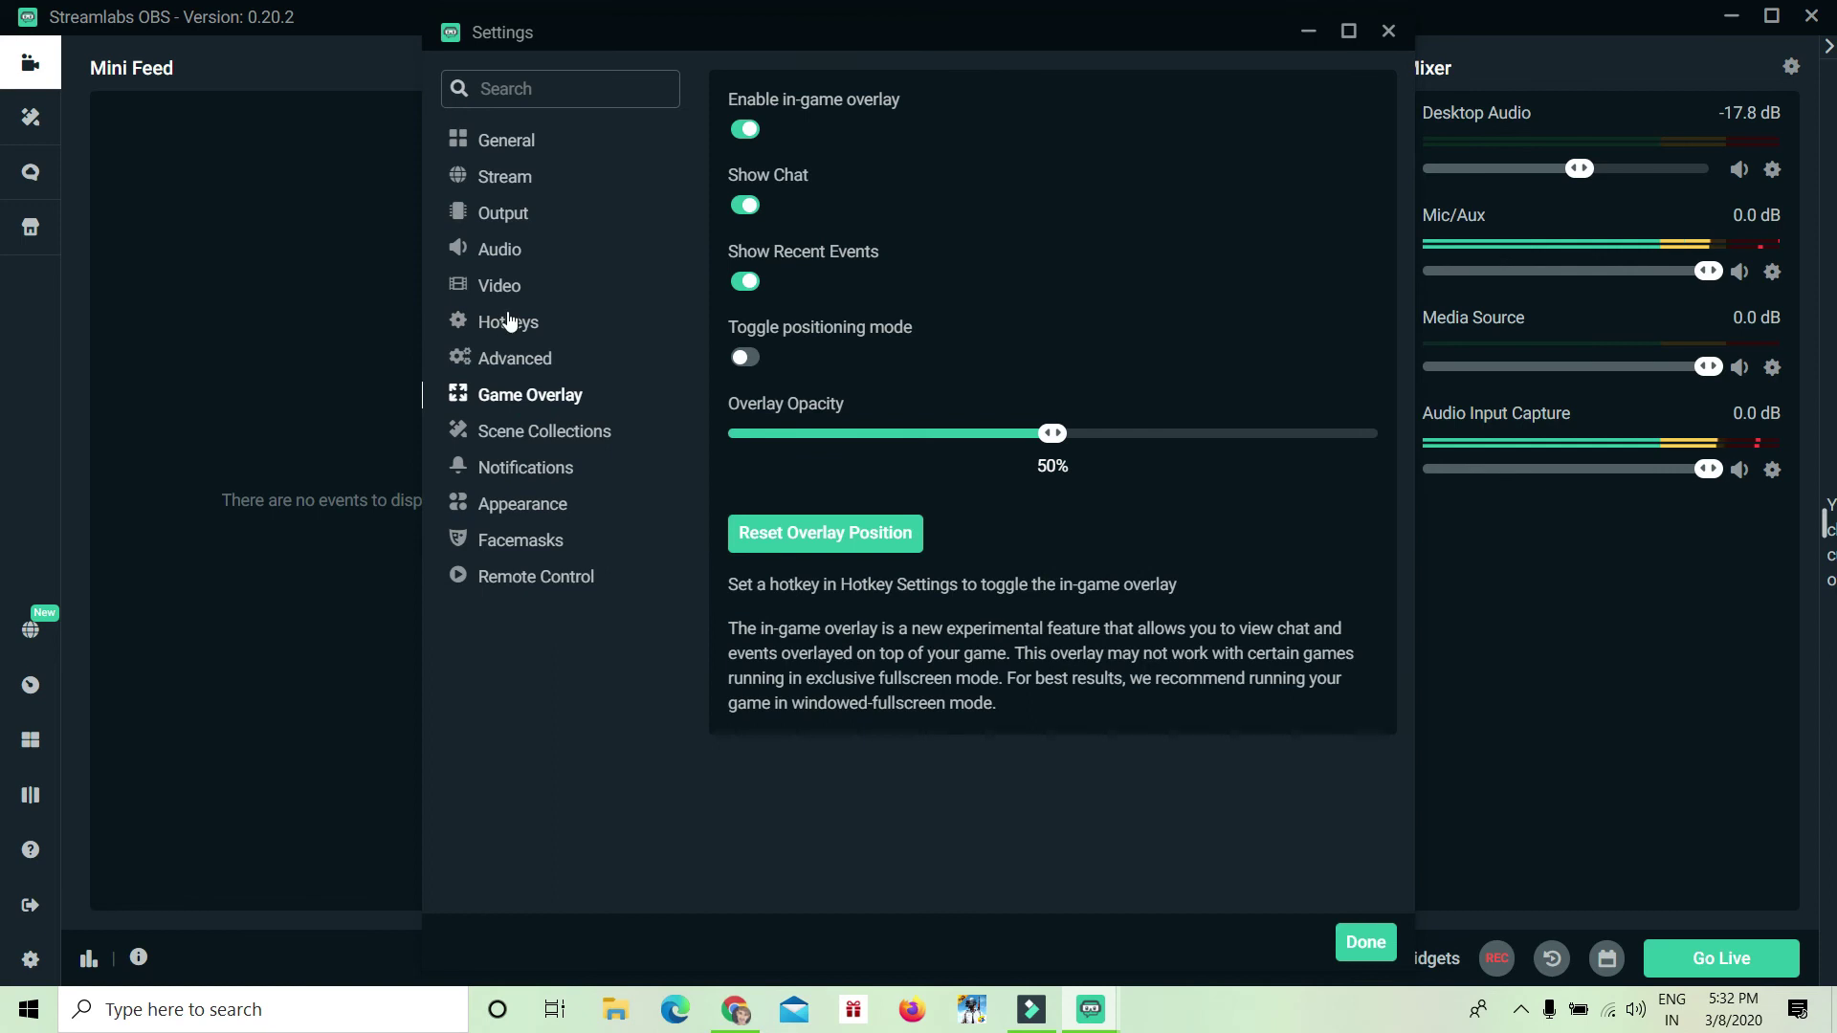
left_click(509, 322)
left_click(502, 394)
left_click(501, 384)
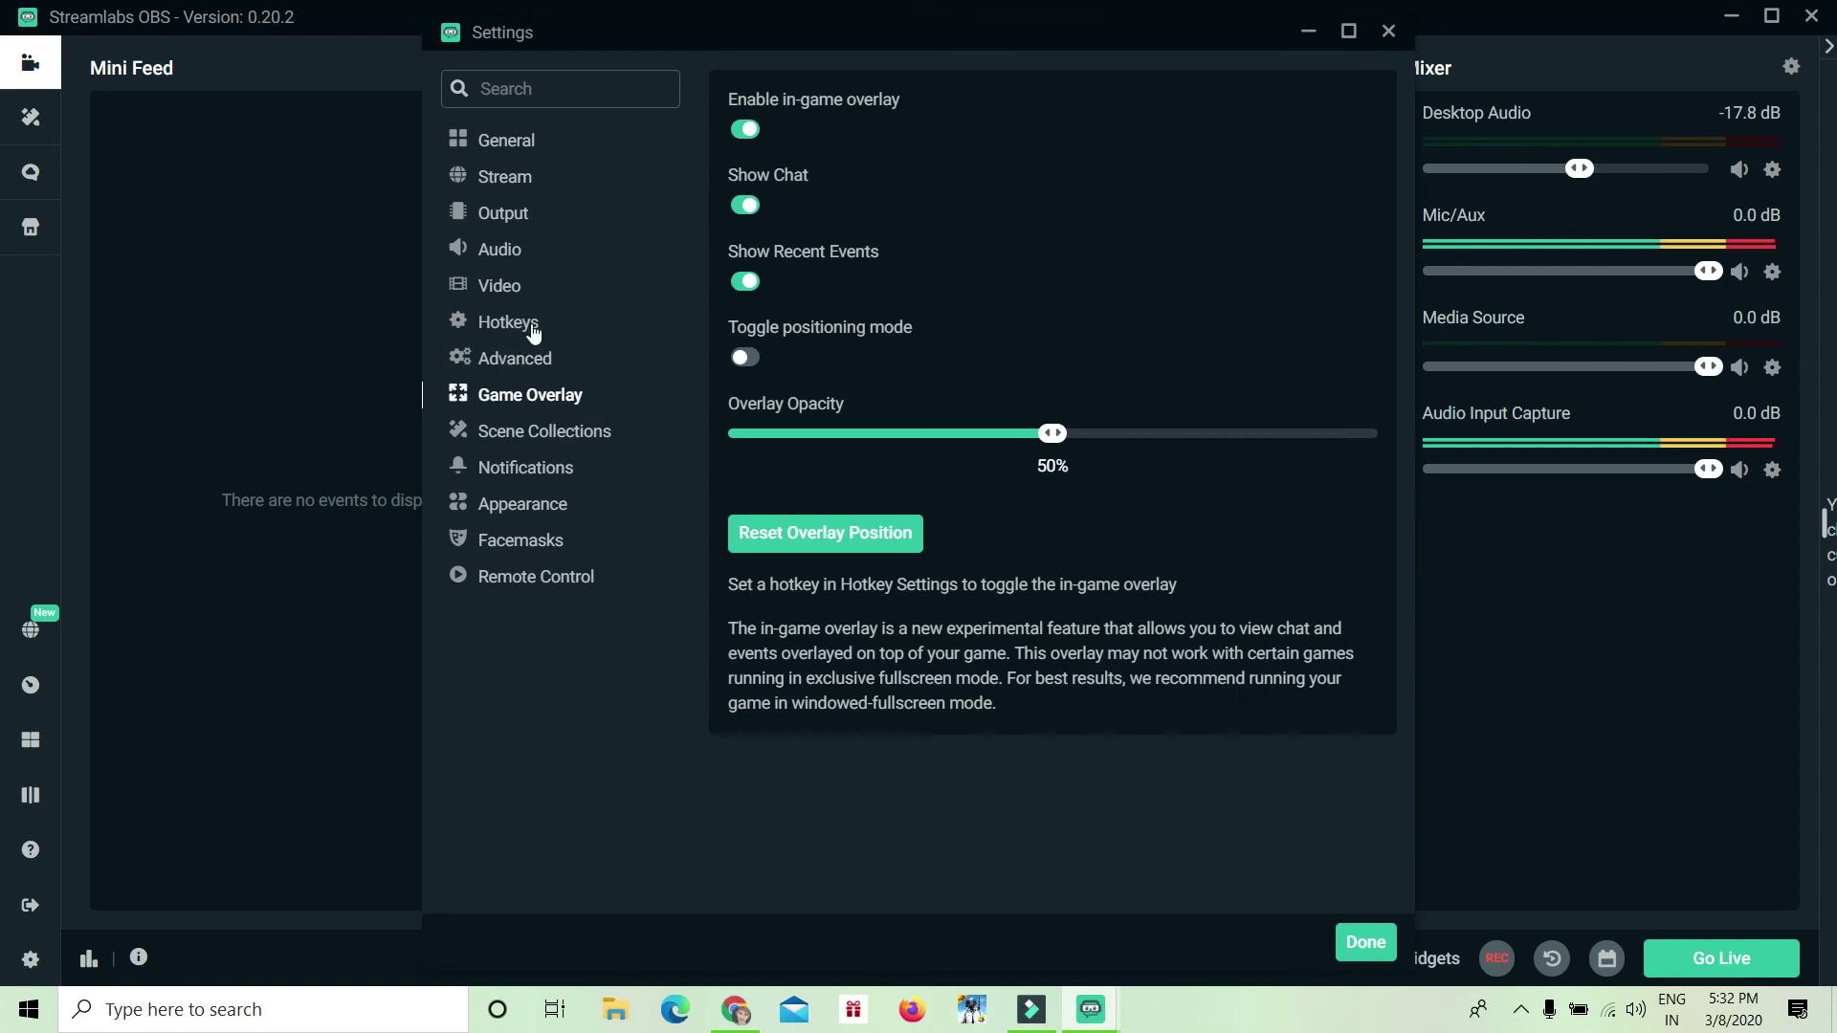
left_click(532, 331)
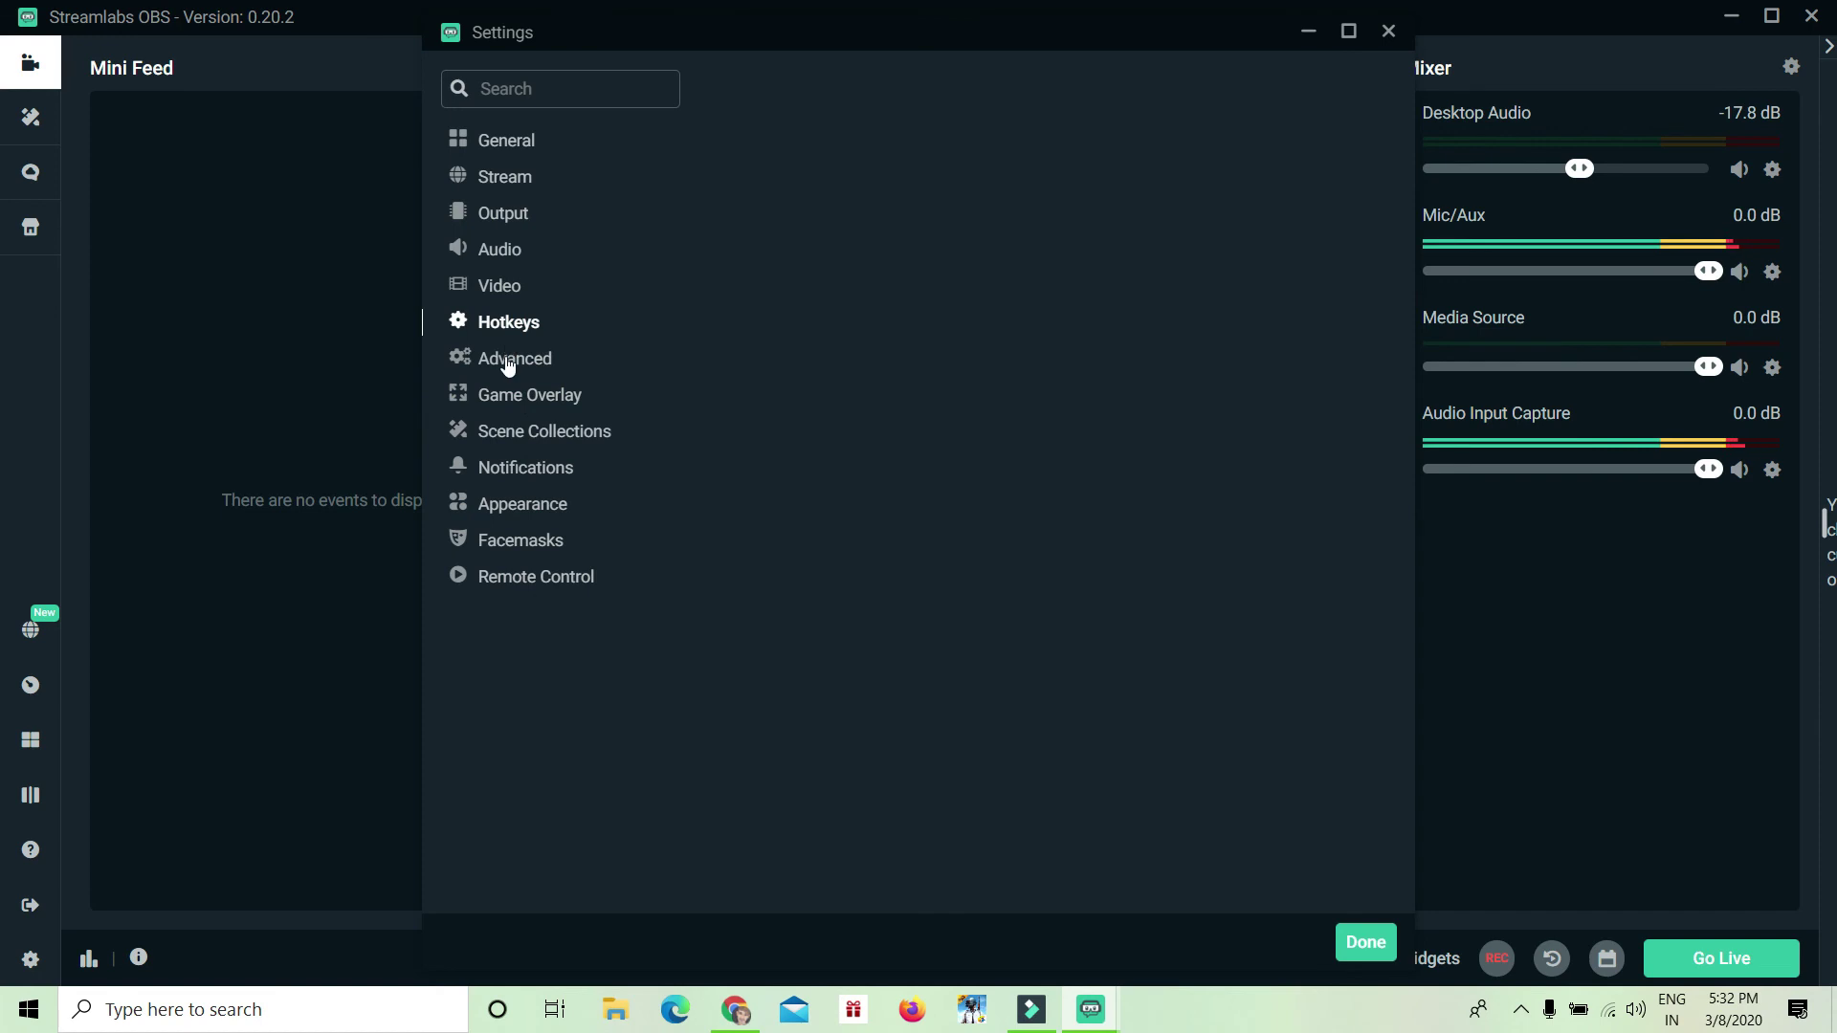
left_click(507, 395)
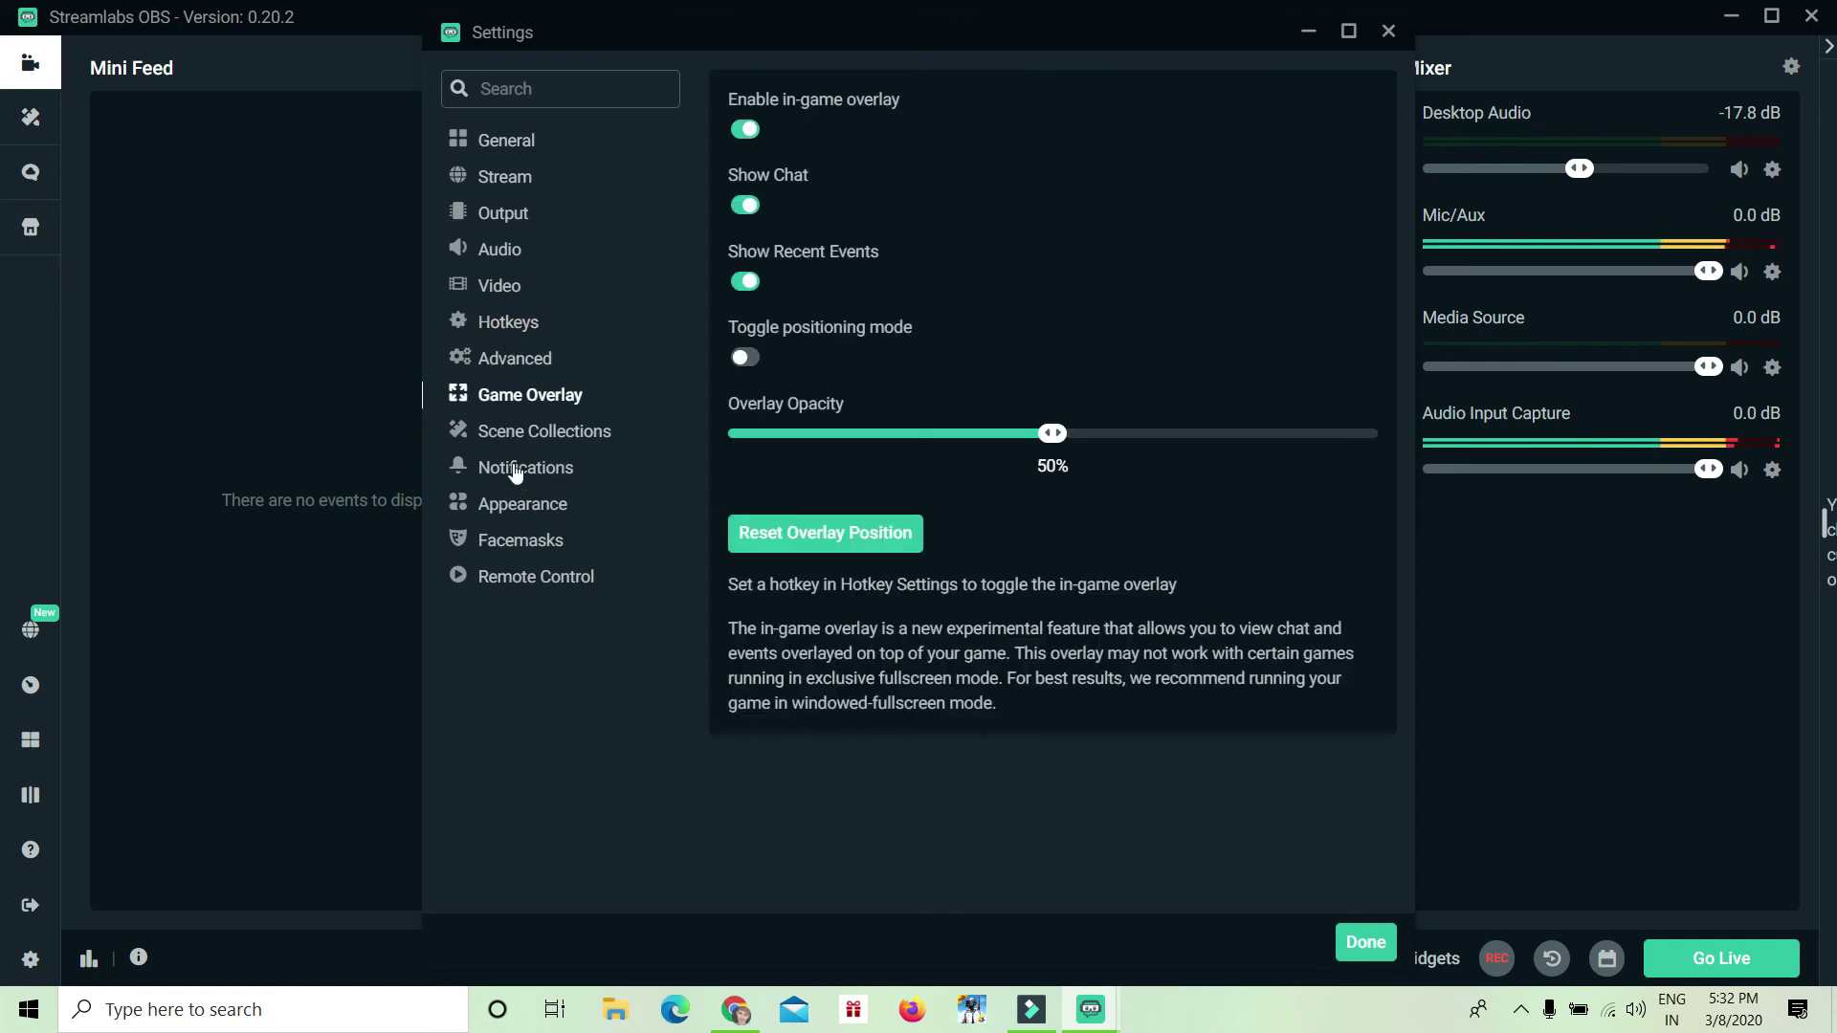
Step: Review the scene collections, notifications and appearance settings
left_click(561, 433)
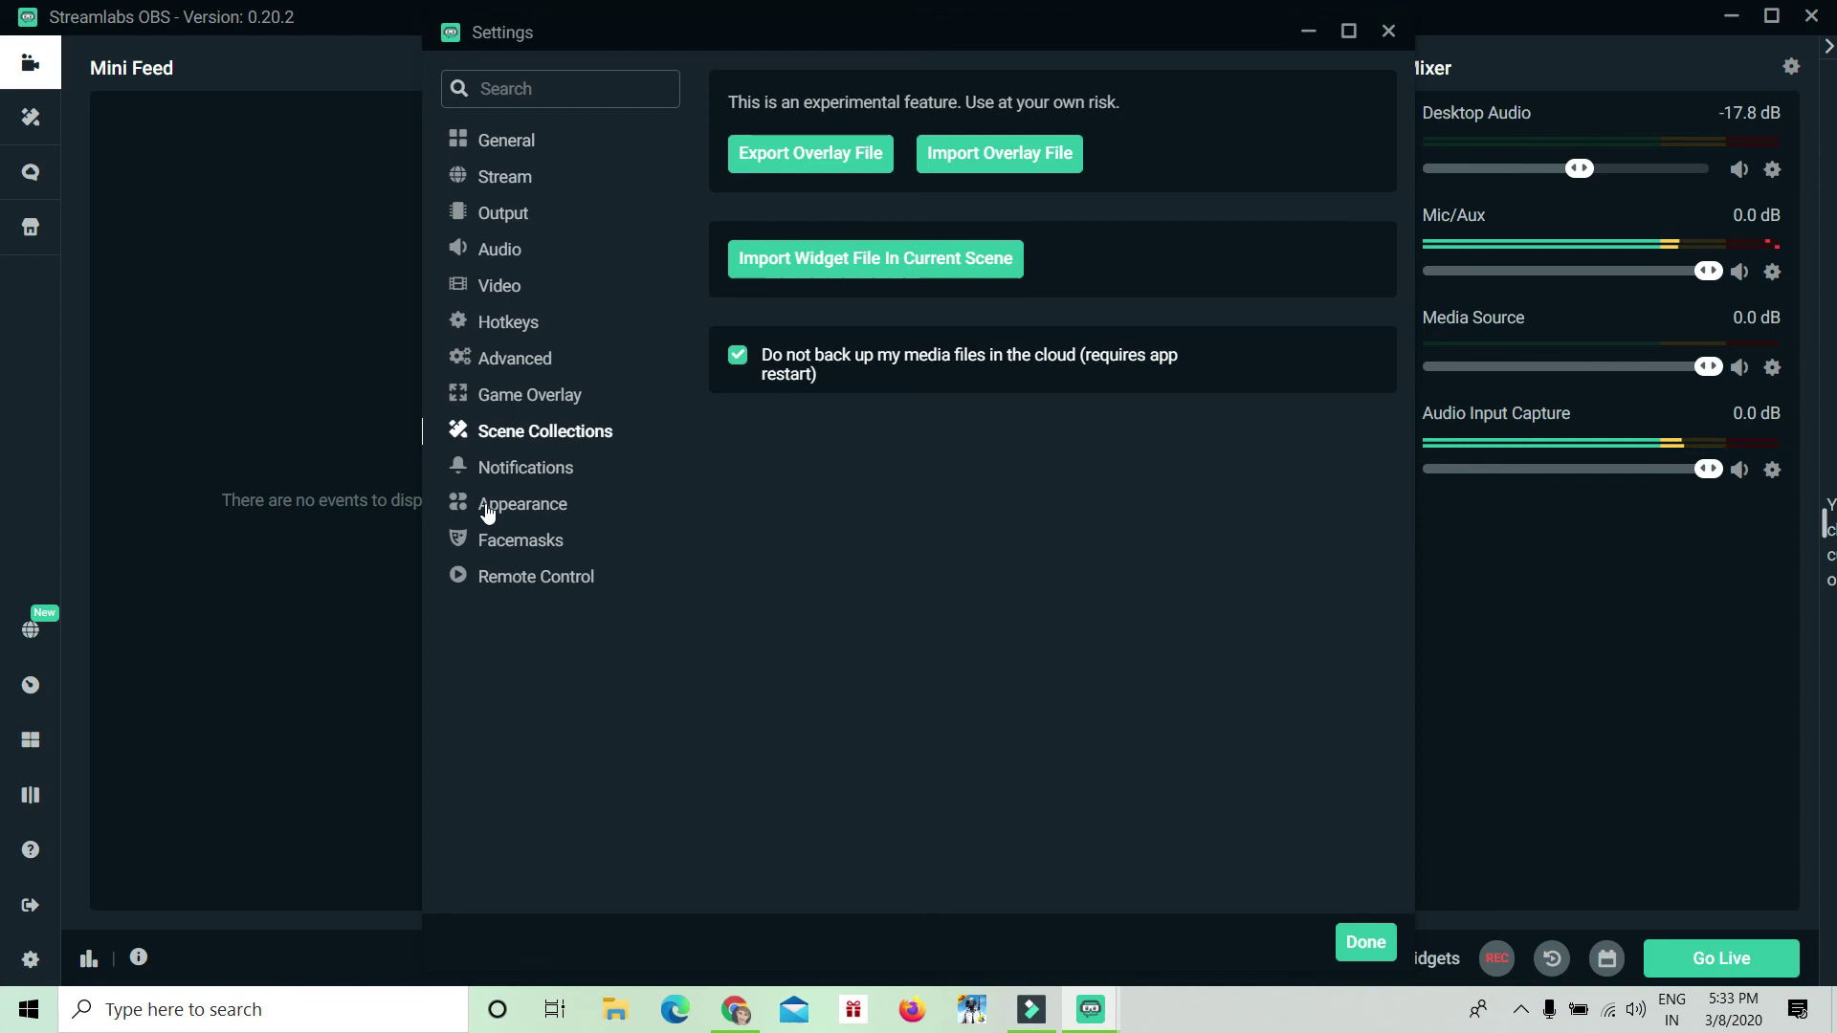
left_click(492, 467)
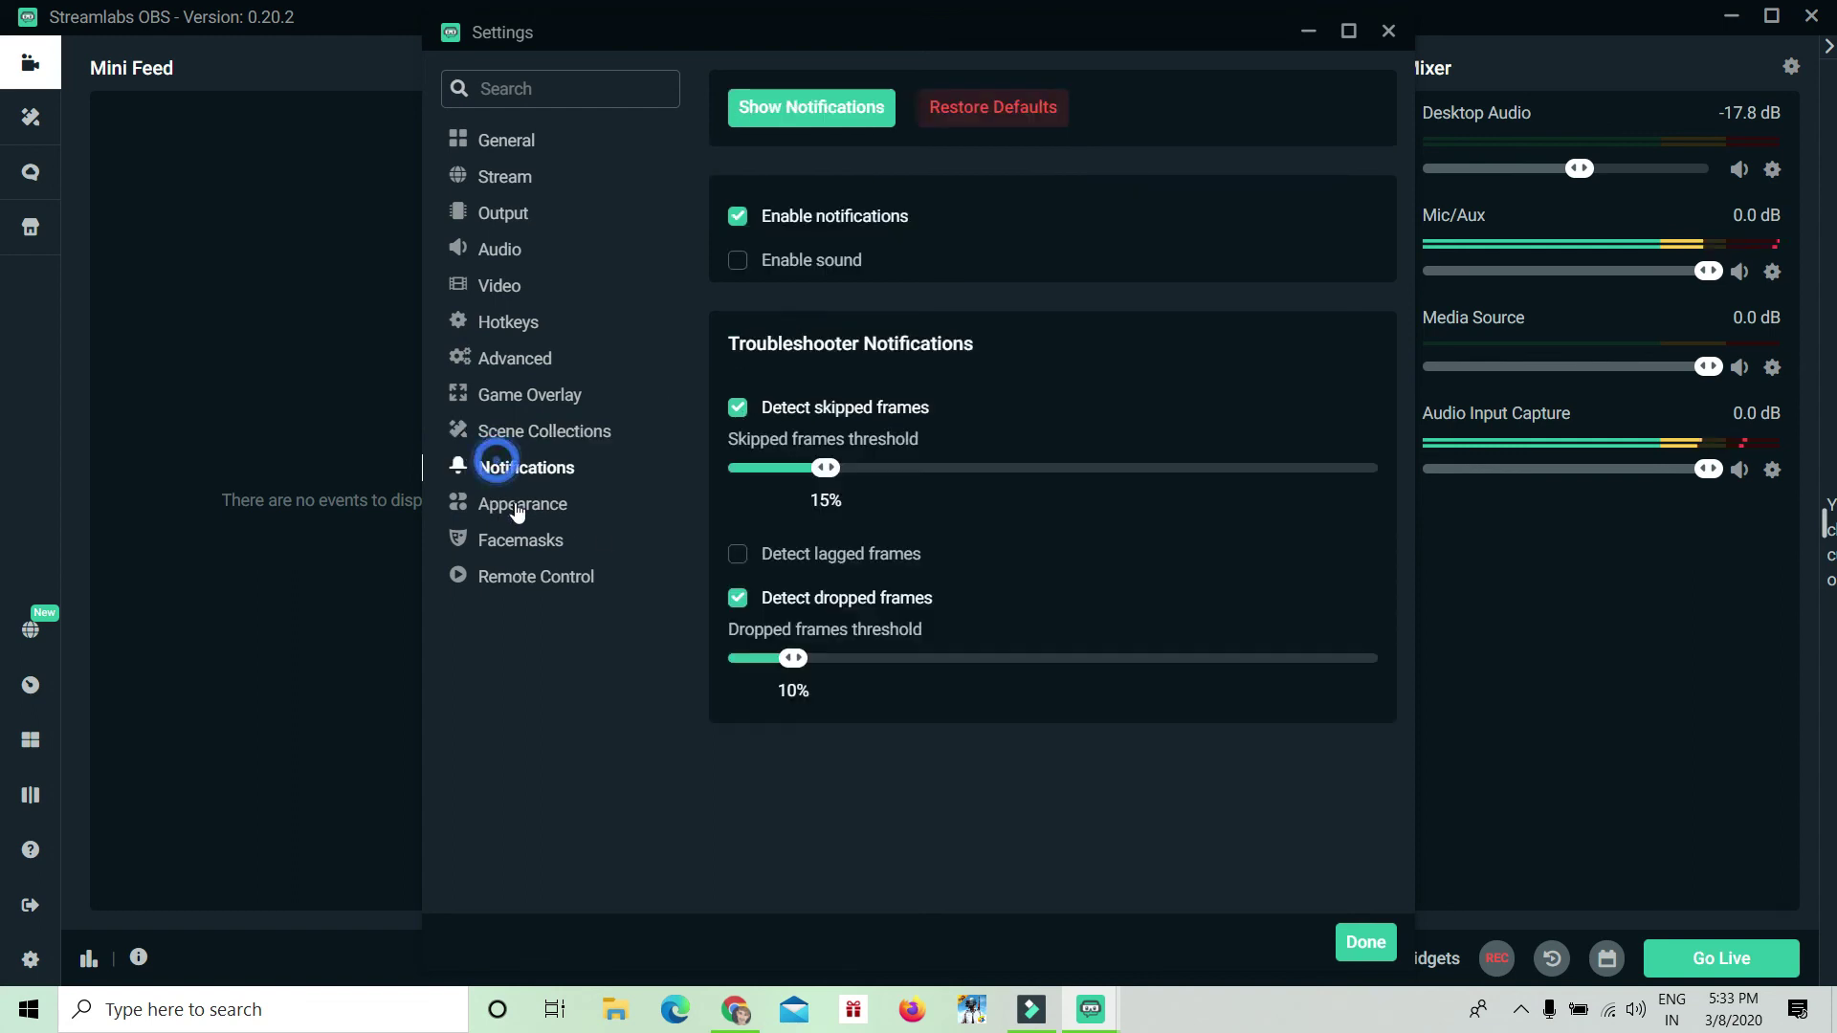
left_click(517, 509)
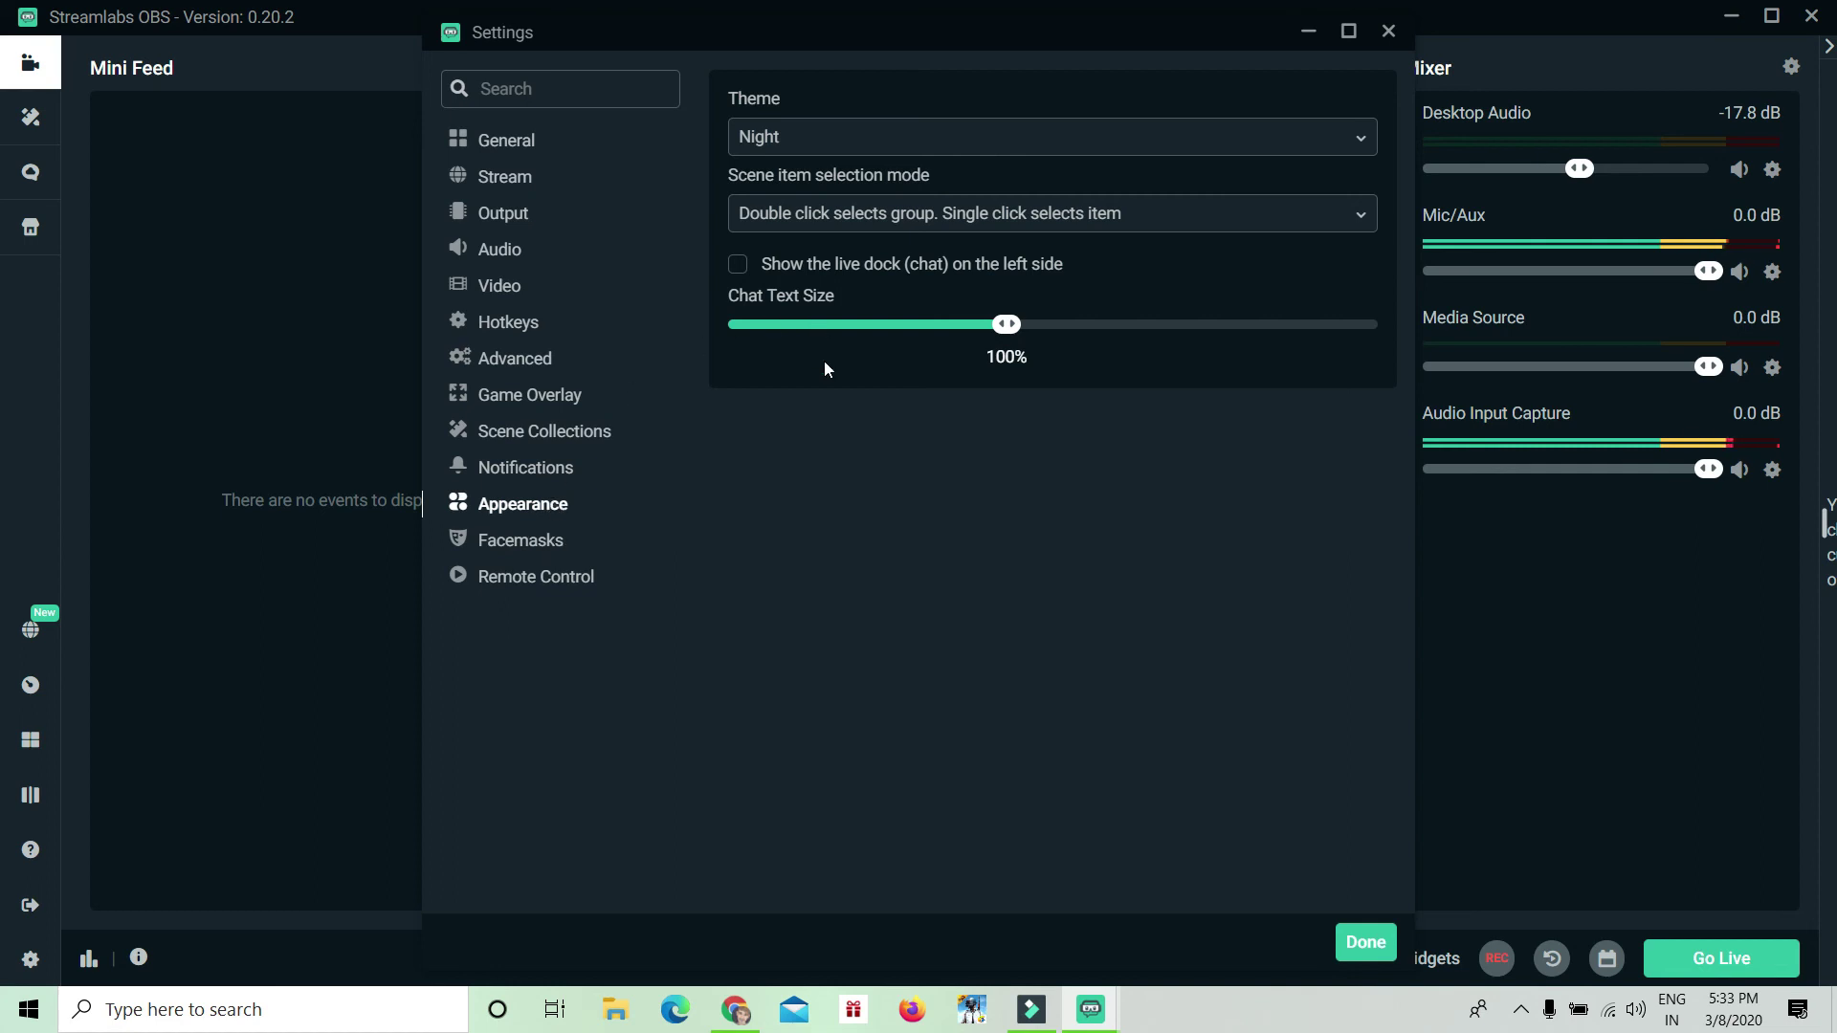
Step: Try the Day theme in the appearance settings and return the theme to Night
left_click(882, 136)
left_click(865, 191)
left_click(865, 137)
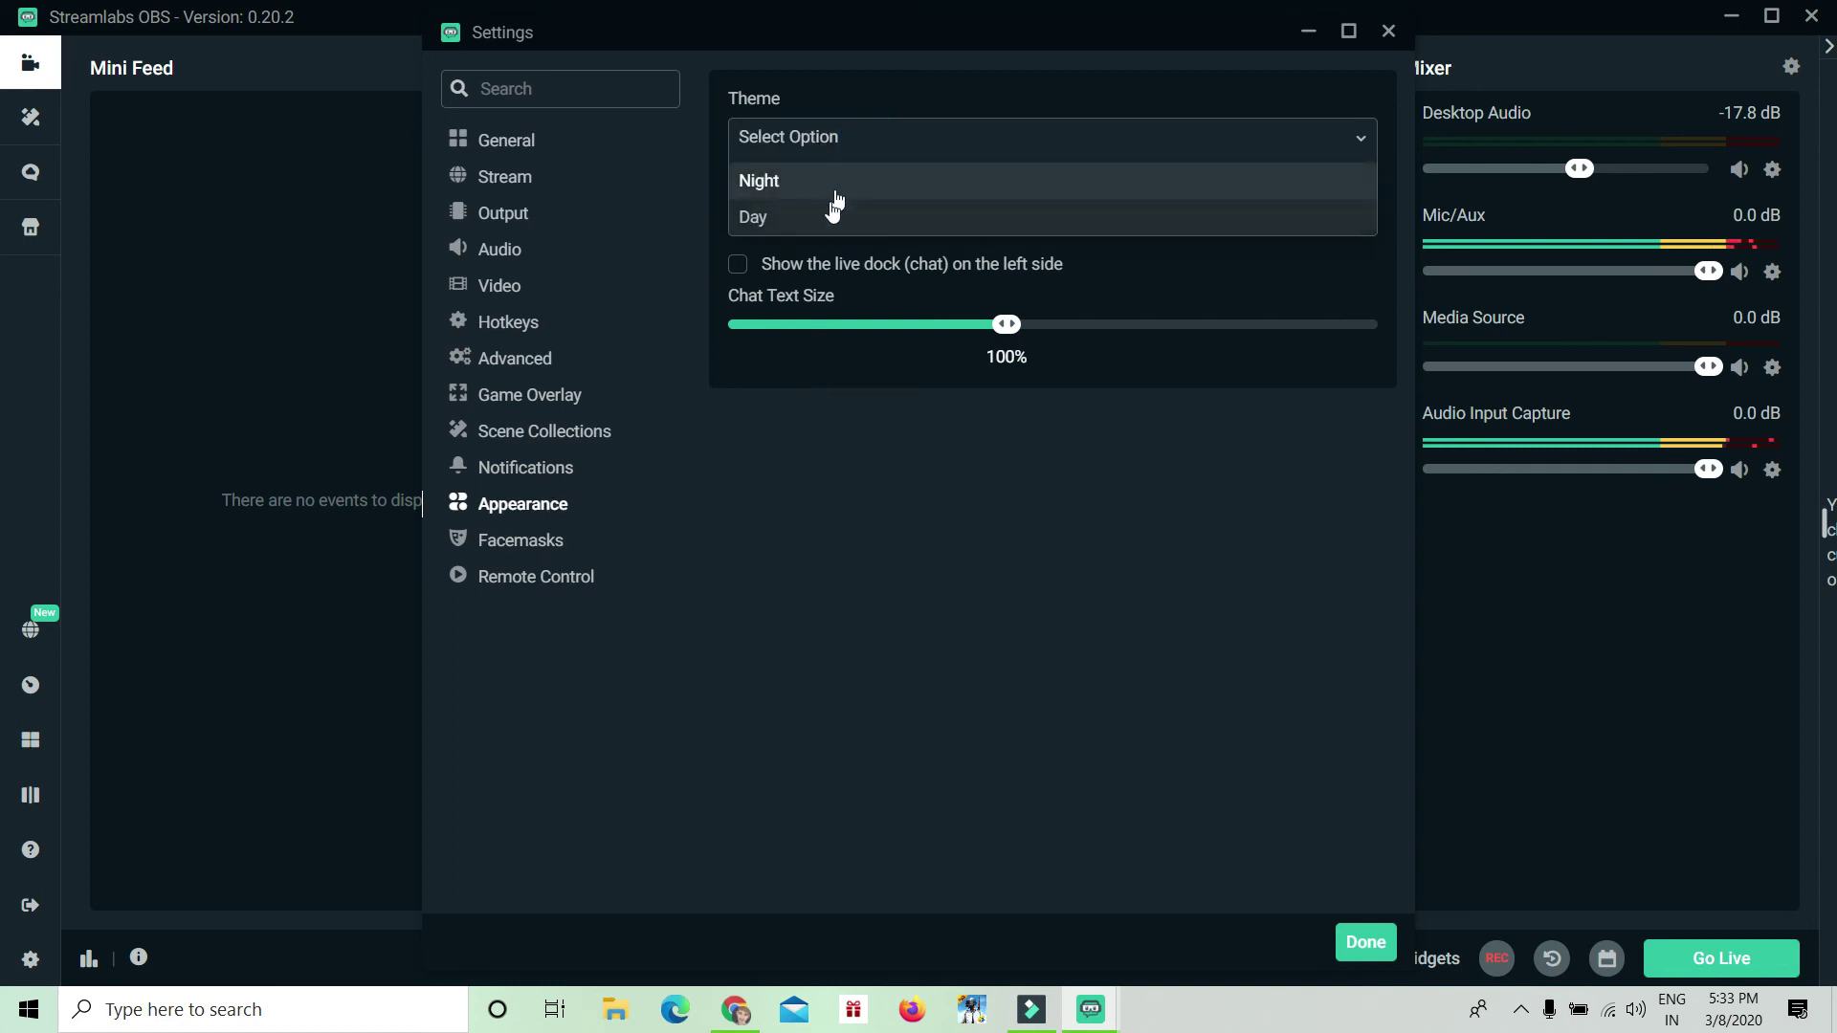
left_click(758, 216)
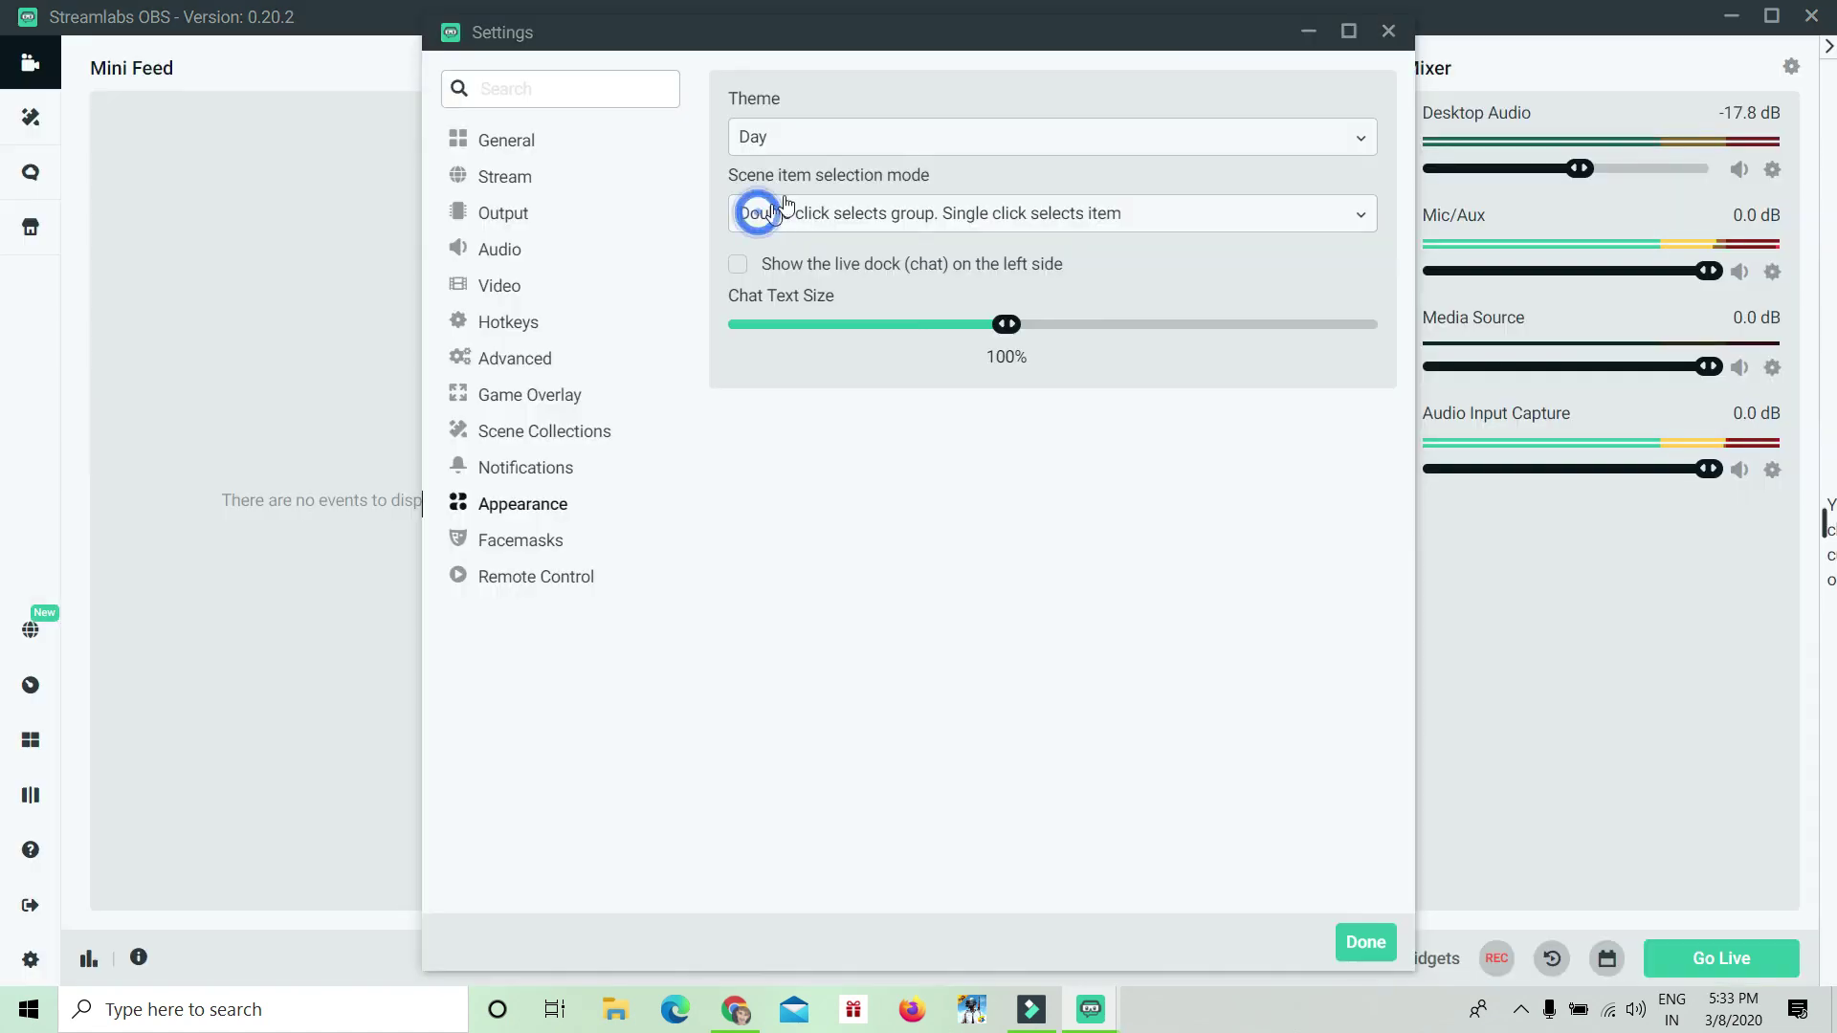
left_click(808, 137)
left_click(813, 191)
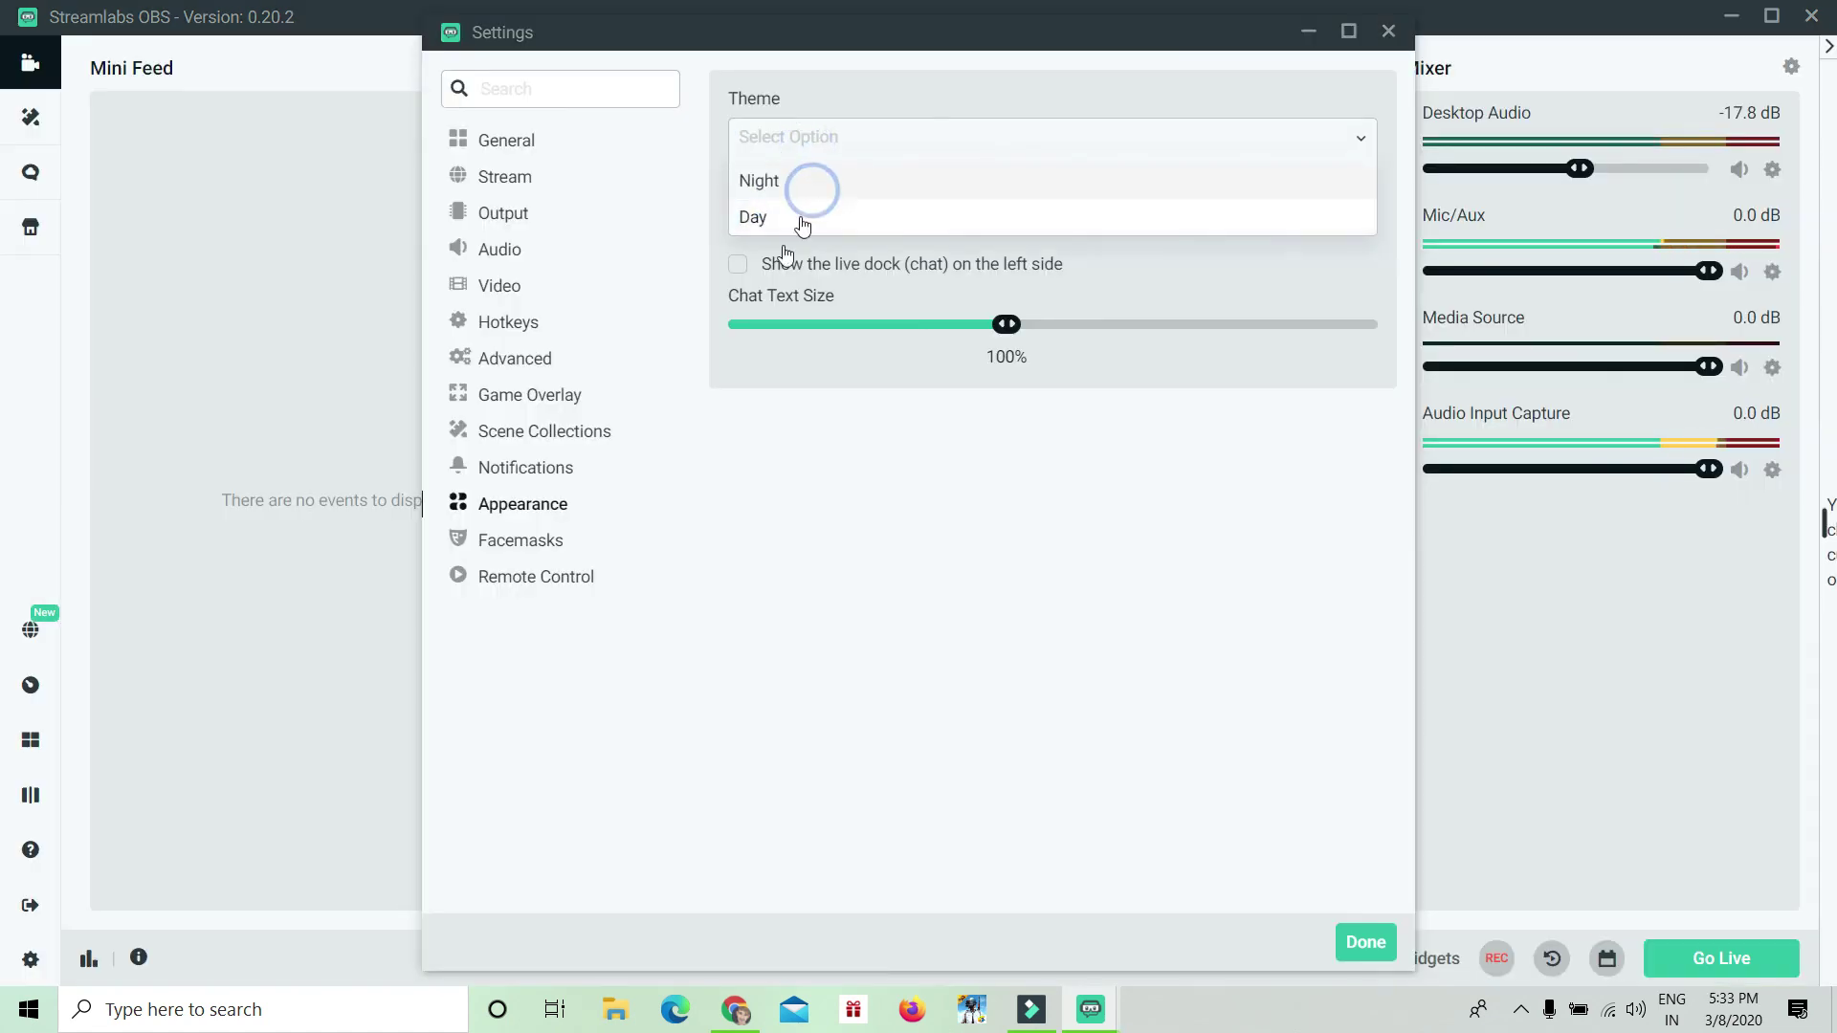
Step: Check the facemask settings and close the settings window
left_click(508, 542)
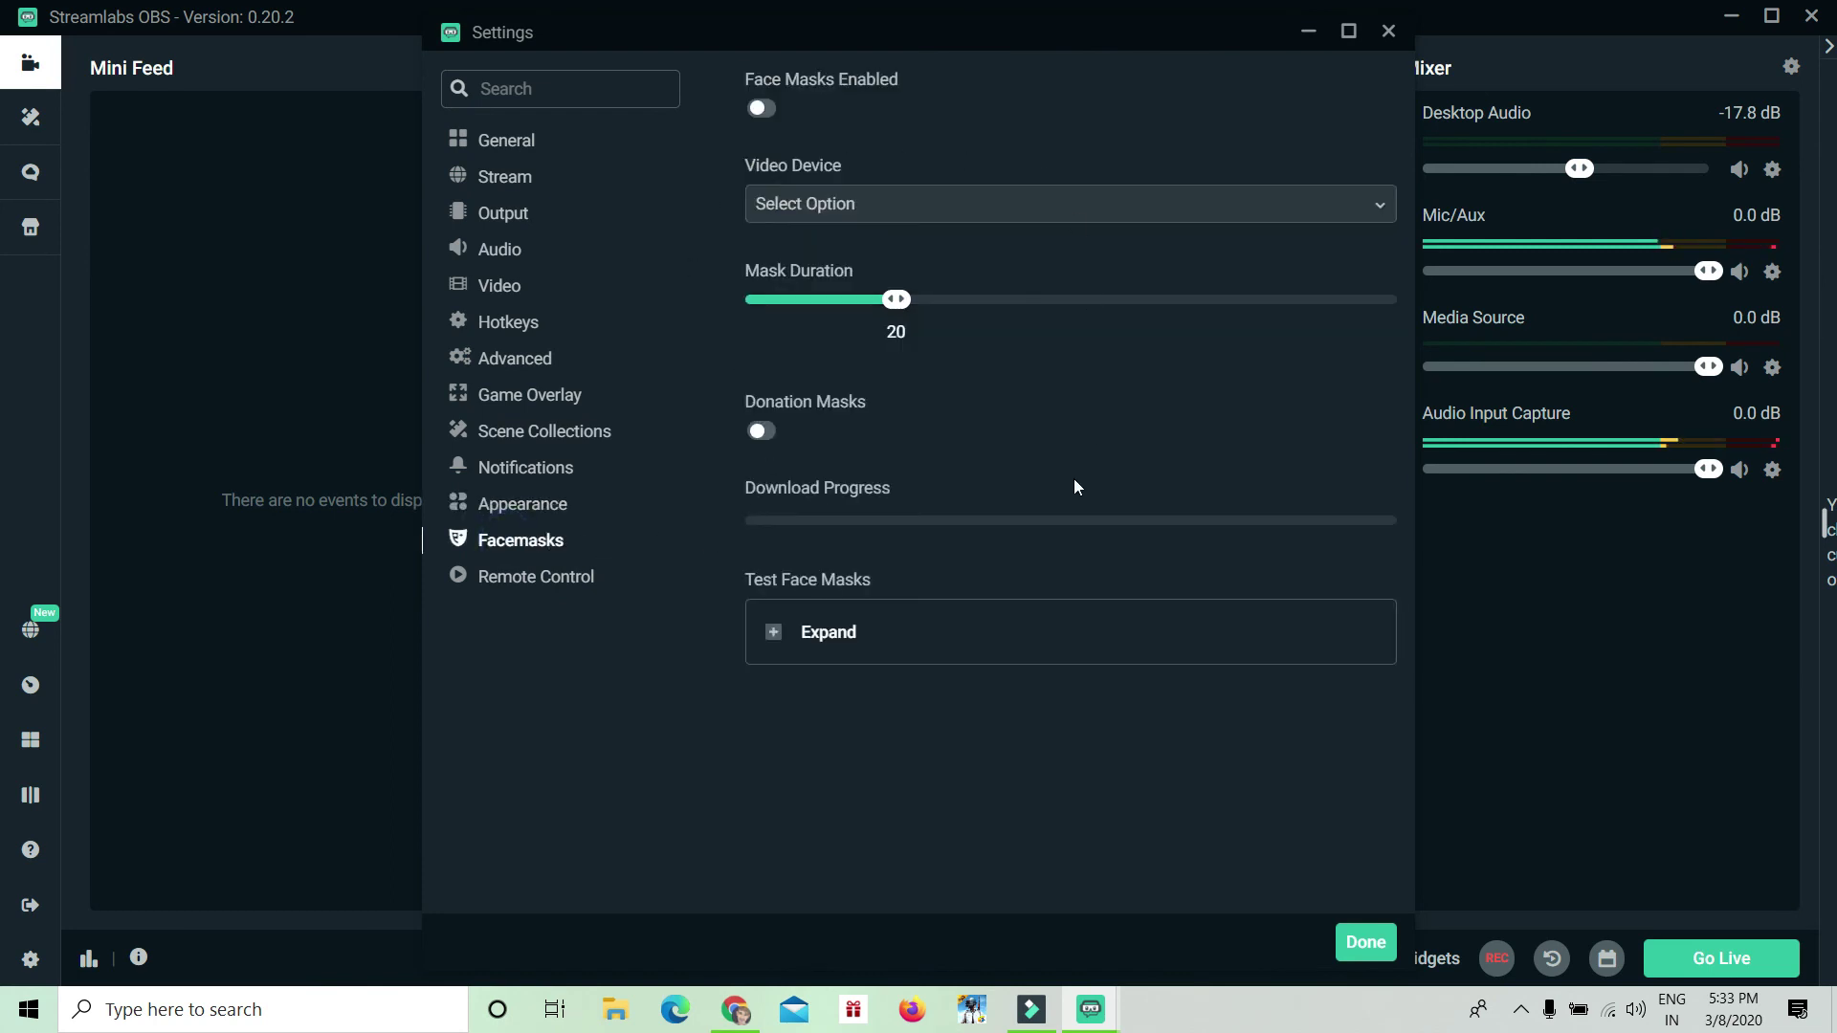
left_click(1388, 31)
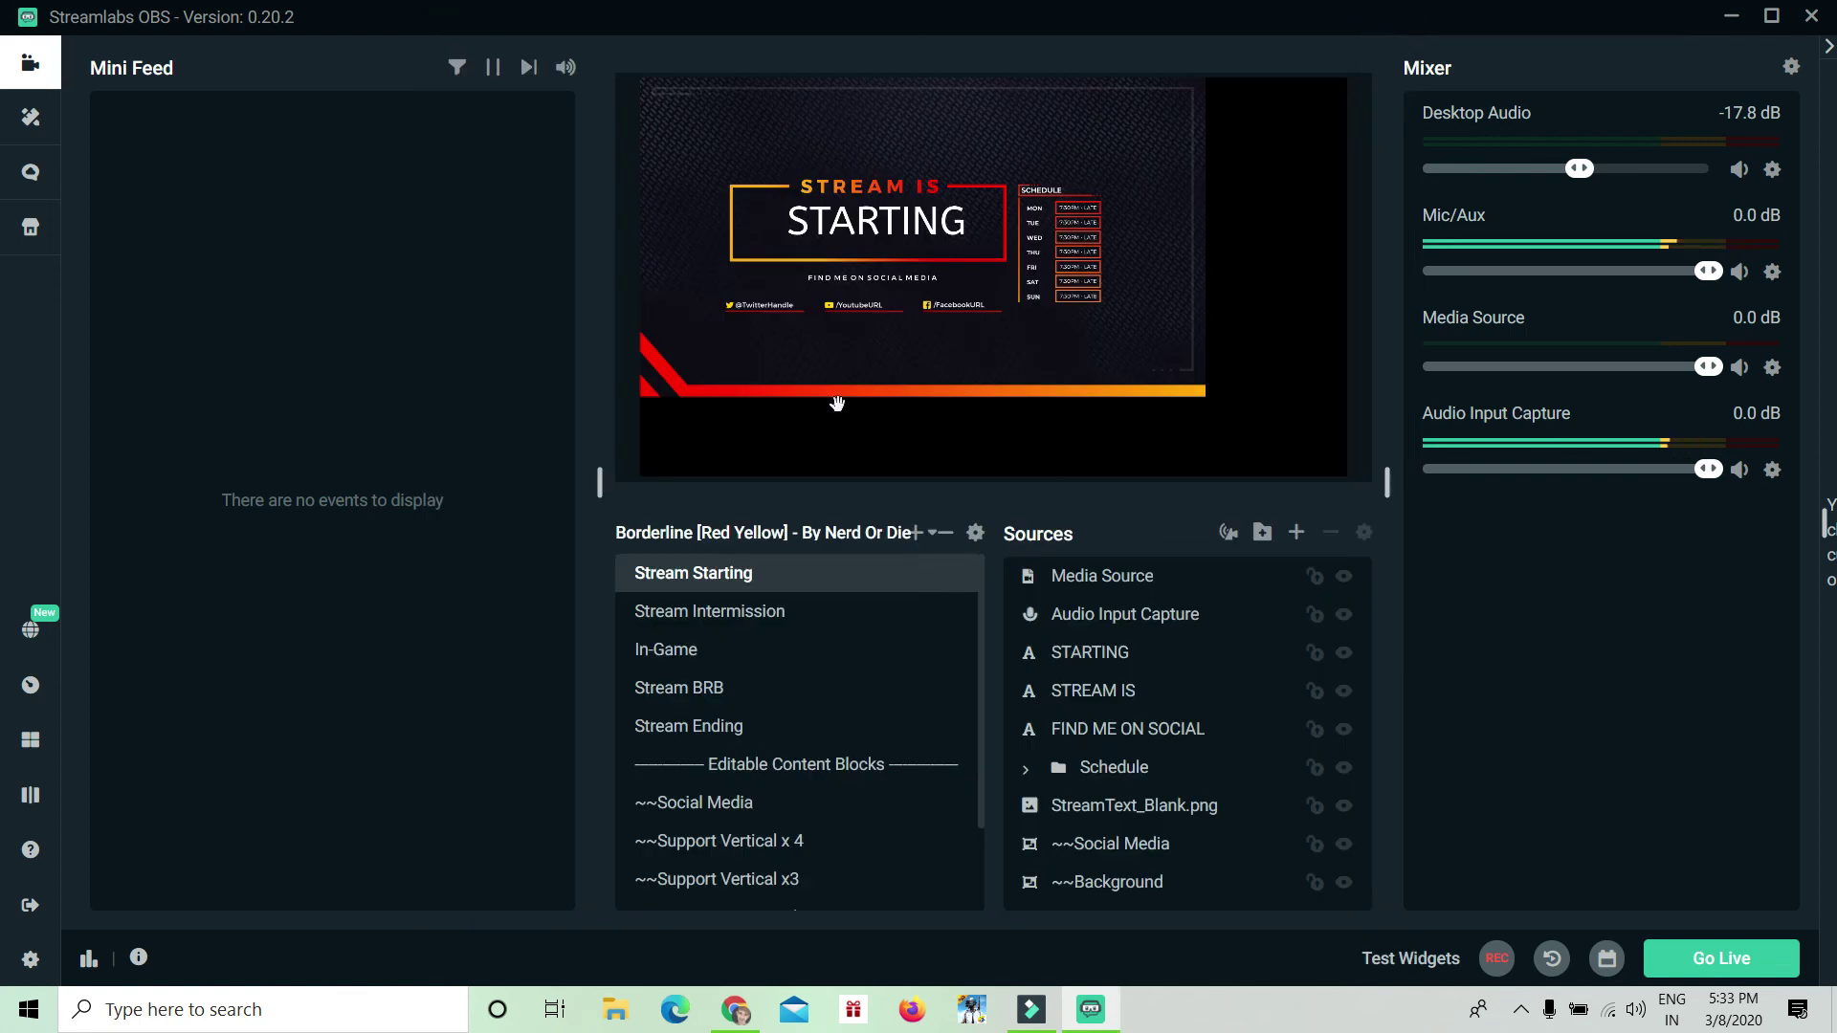
Step: Preview the Stream Intermission and Stream BRB scenes and switch to the In-Game scene
left_click(678, 616)
left_click(682, 682)
left_click(681, 616)
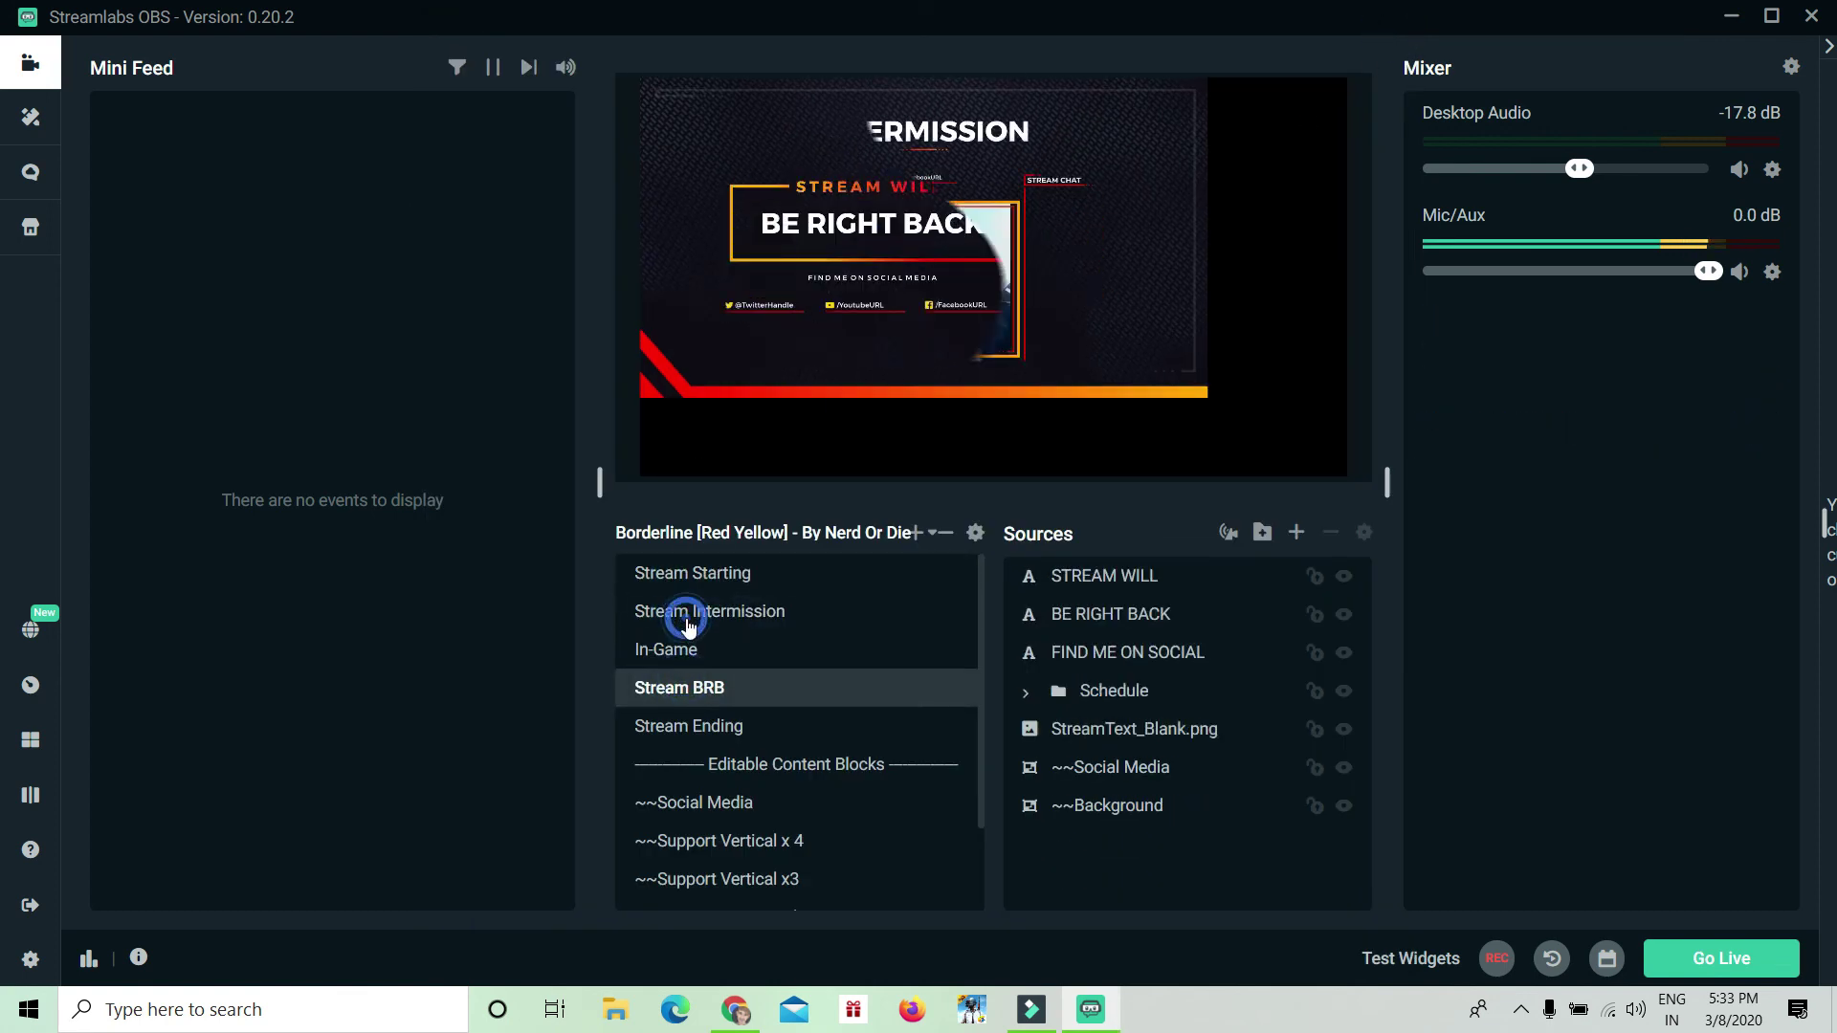
left_click(680, 686)
left_click(681, 654)
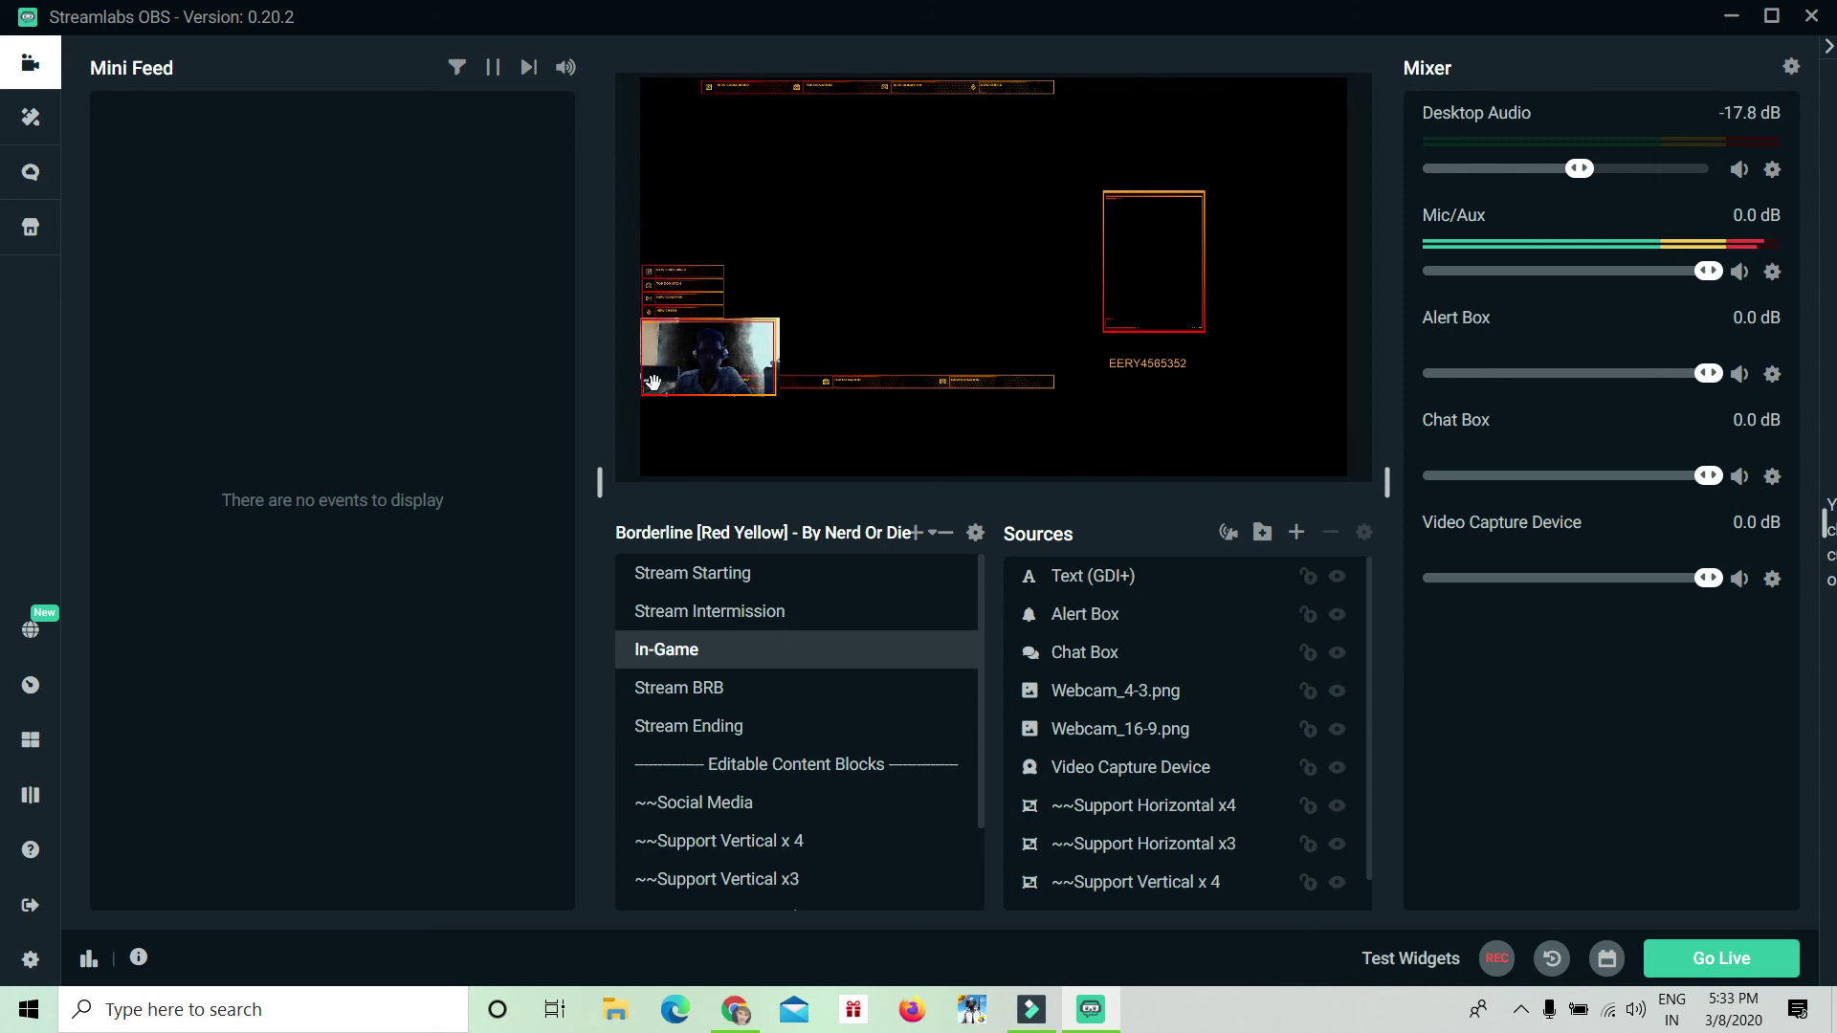
Step: Reopen the settings and enable face masks in the facemask settings
left_click(30, 960)
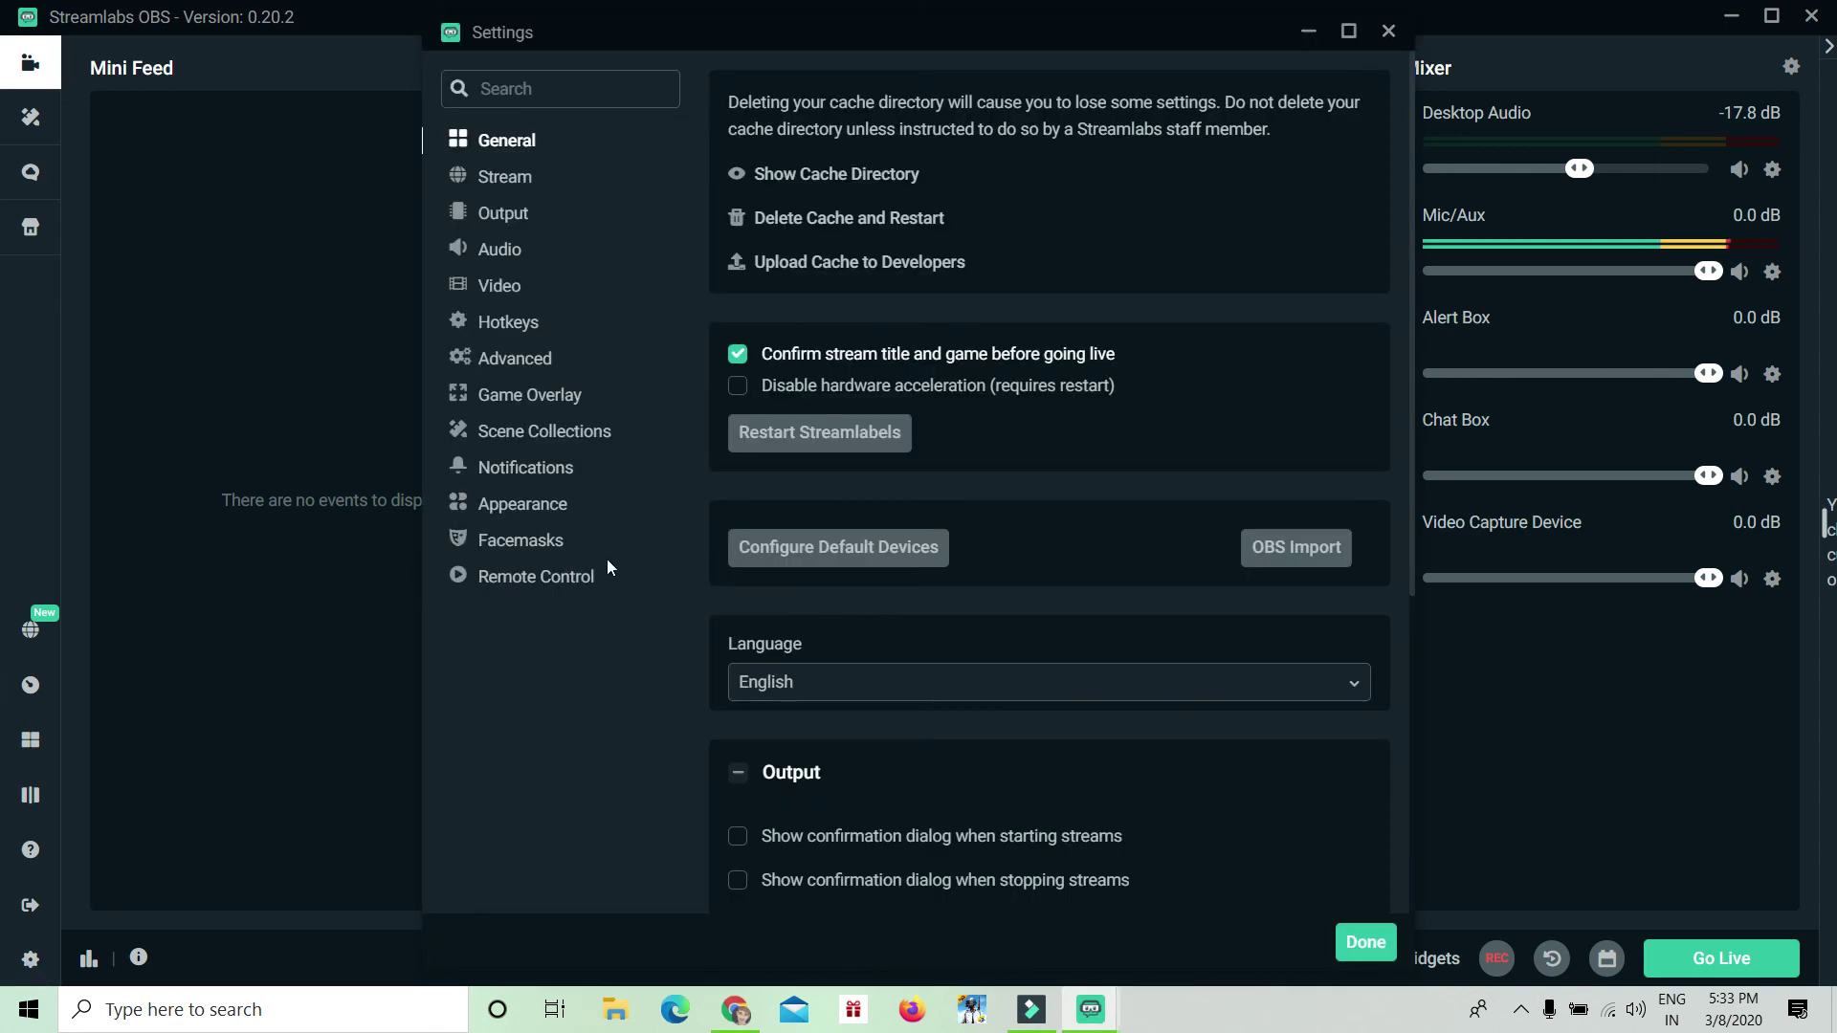
left_click(515, 547)
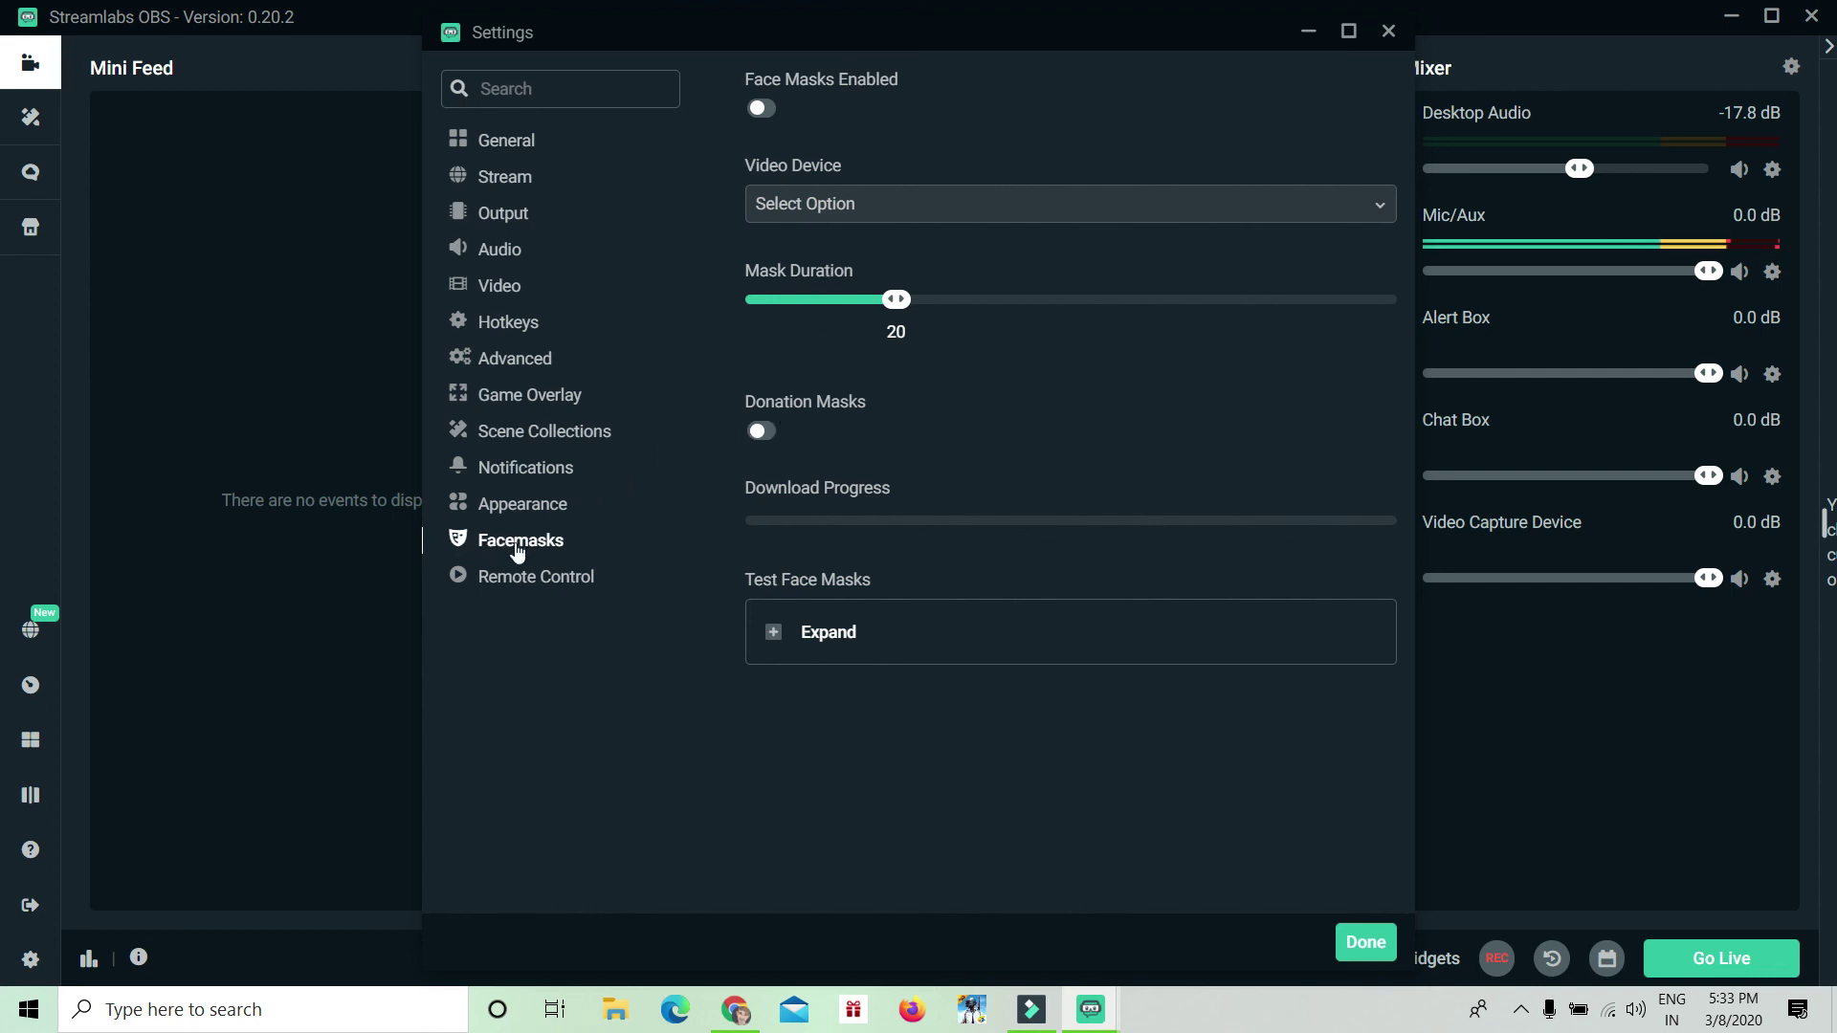
left_click(764, 107)
left_click(1020, 628)
left_click(800, 641)
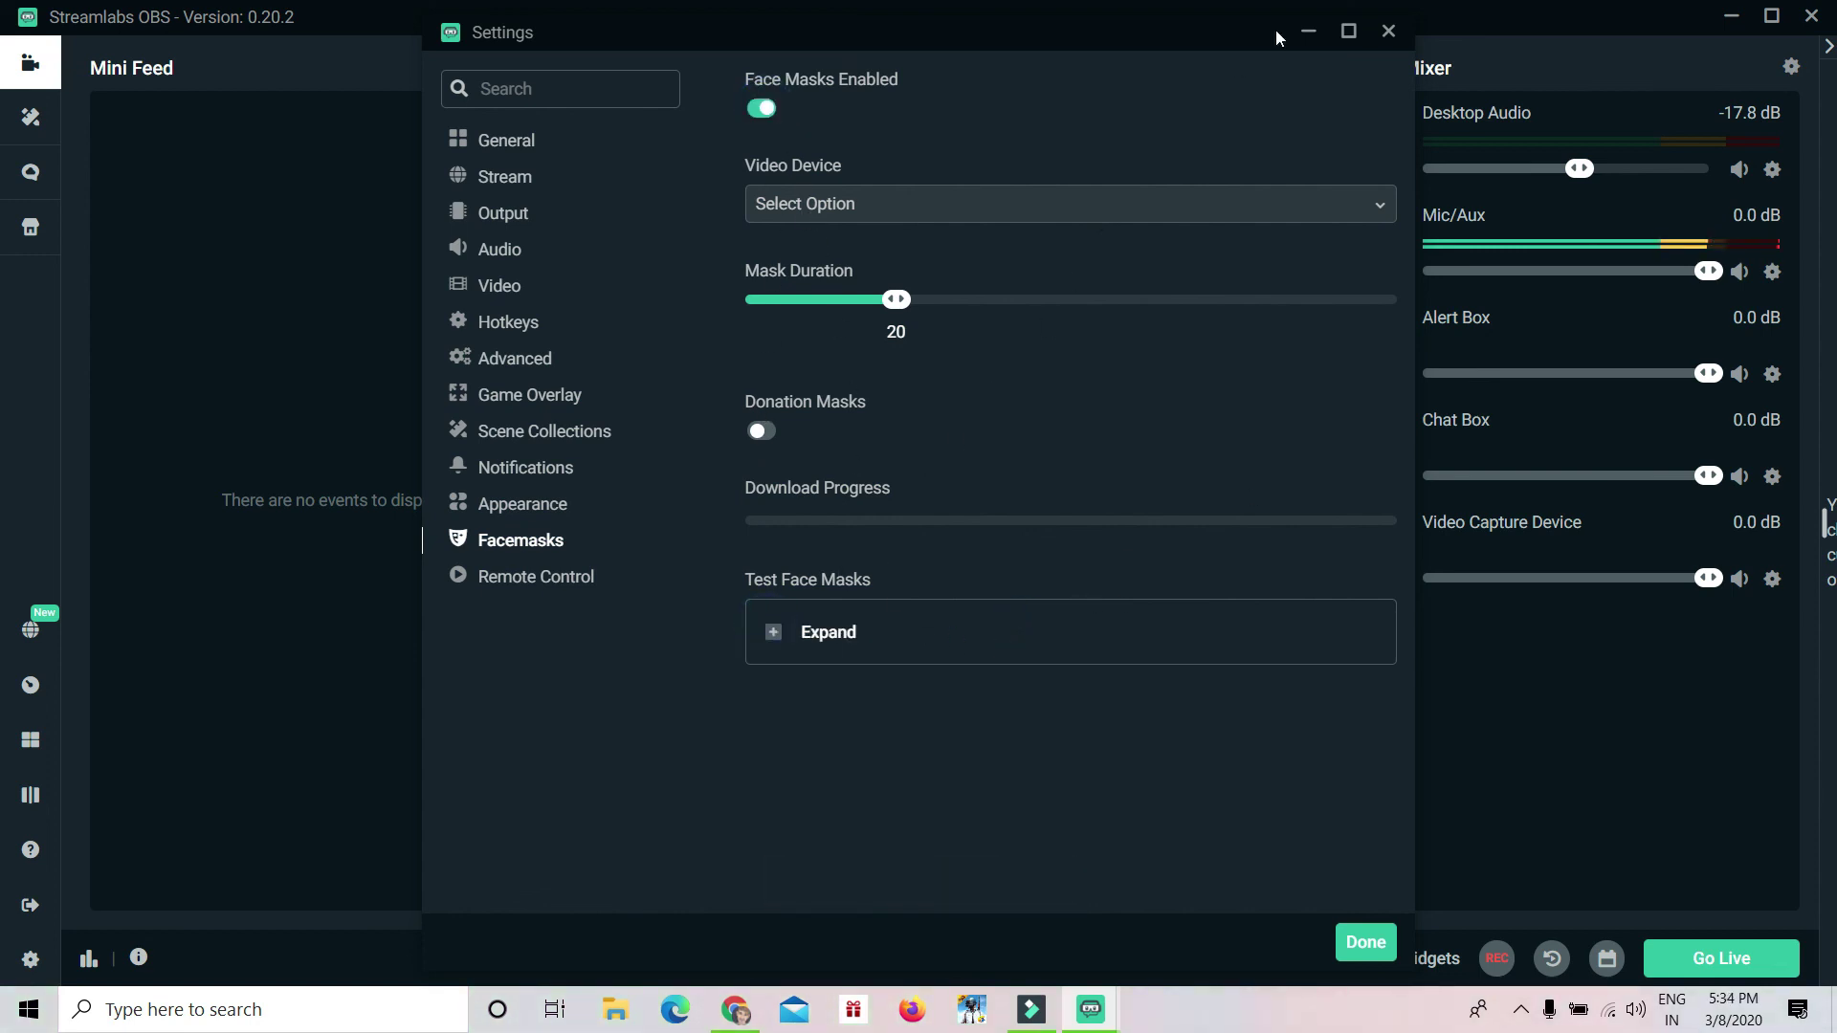
Step: View the remote control settings without revealing the QR code, and close the settings window
left_click(523, 579)
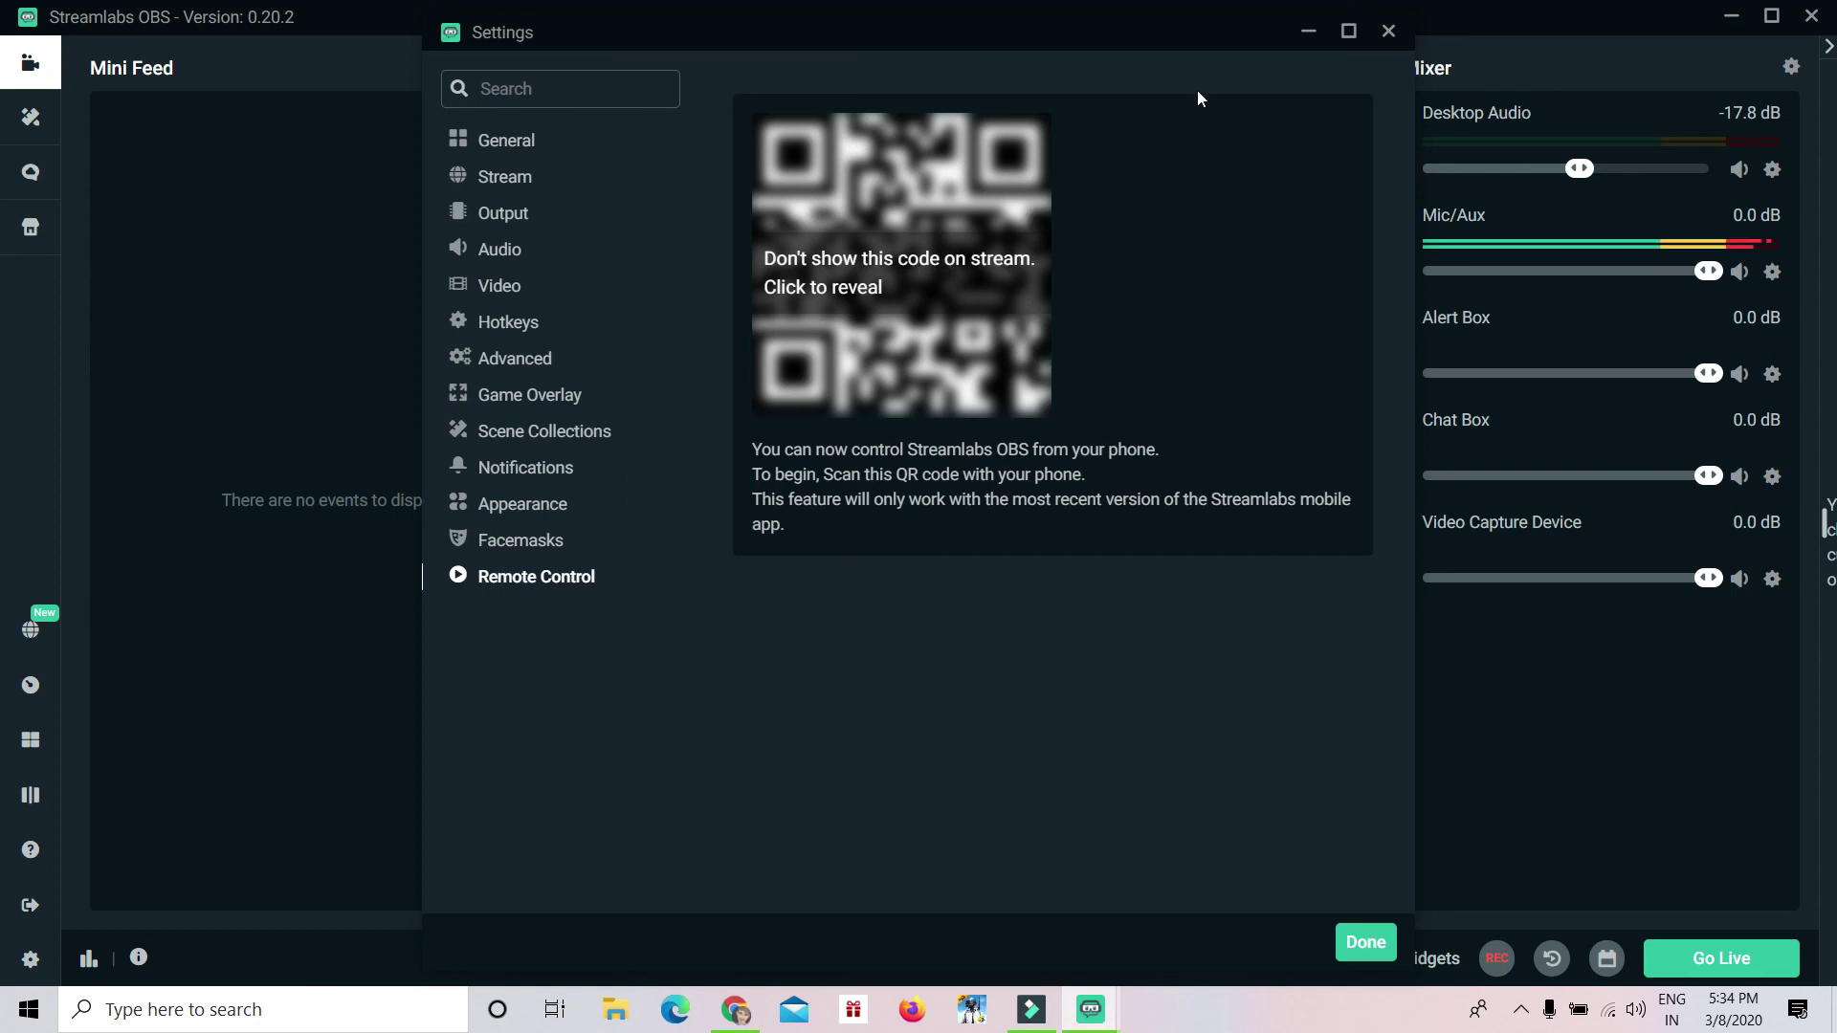
left_click(1388, 32)
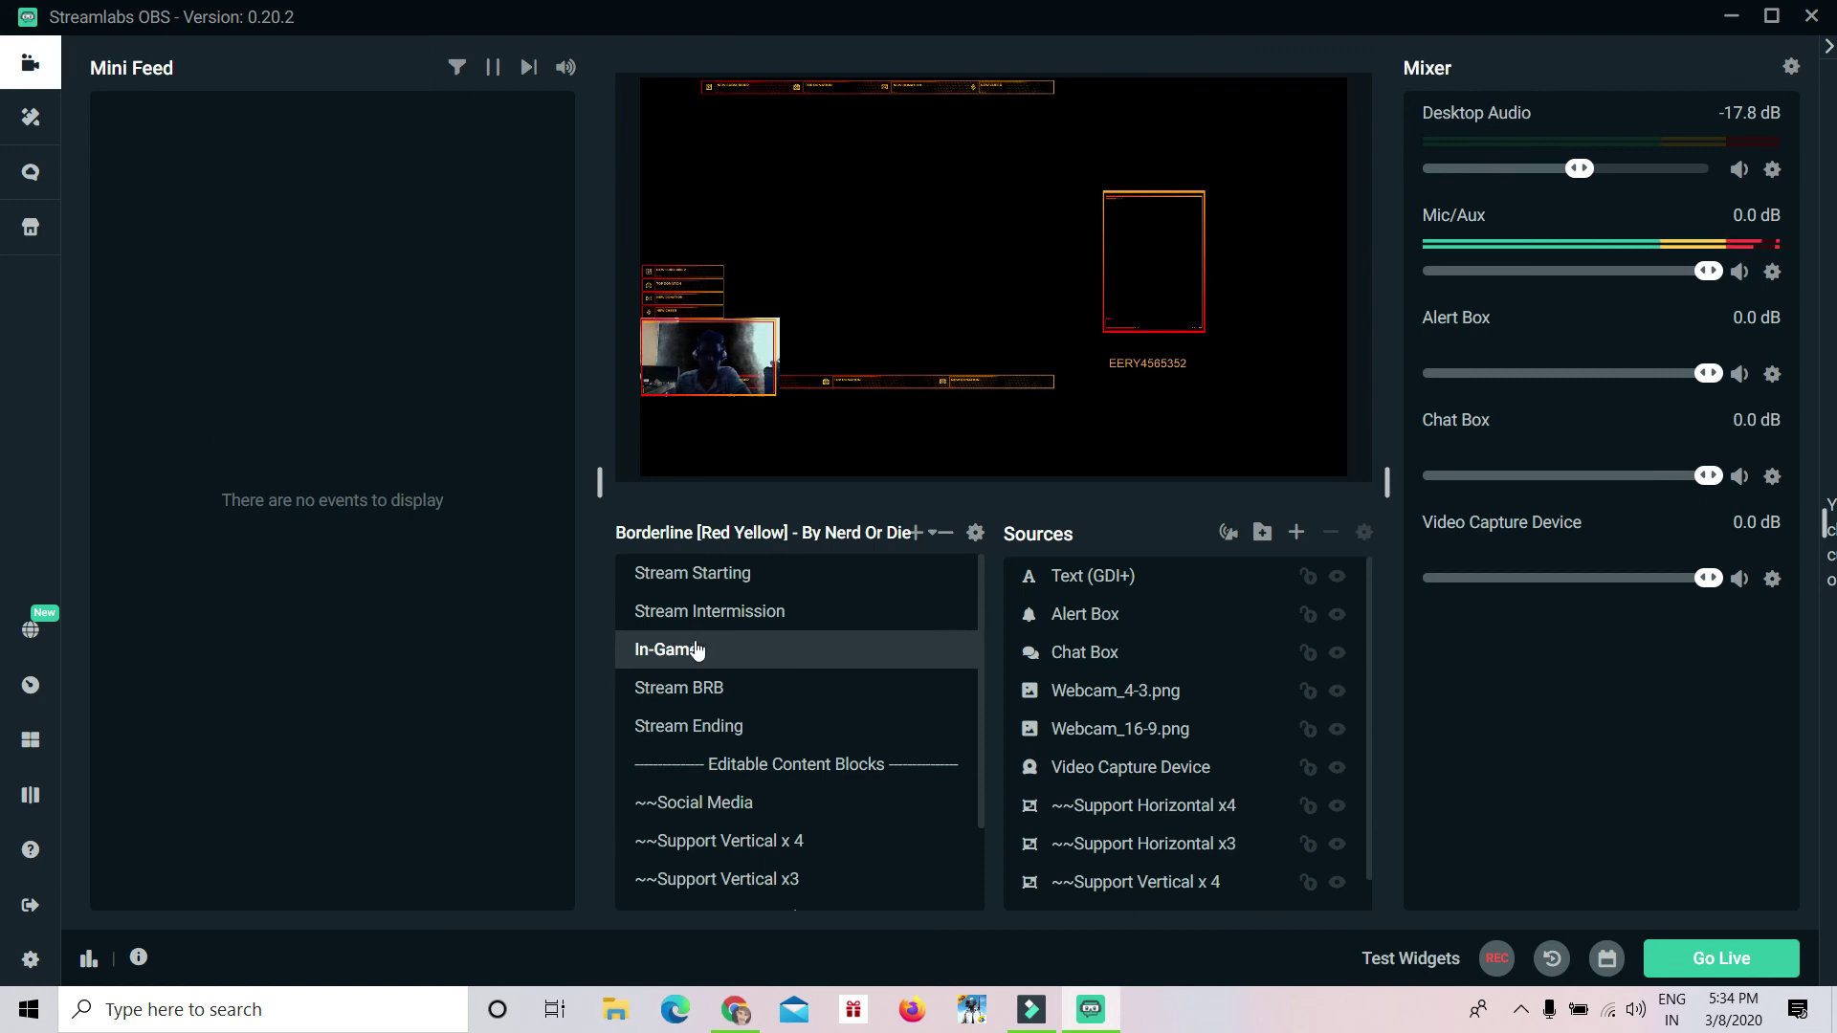
mouse_move(980, 652)
left_mouse_down()
mouse_move(984, 743)
mouse_move(984, 627)
left_mouse_up()
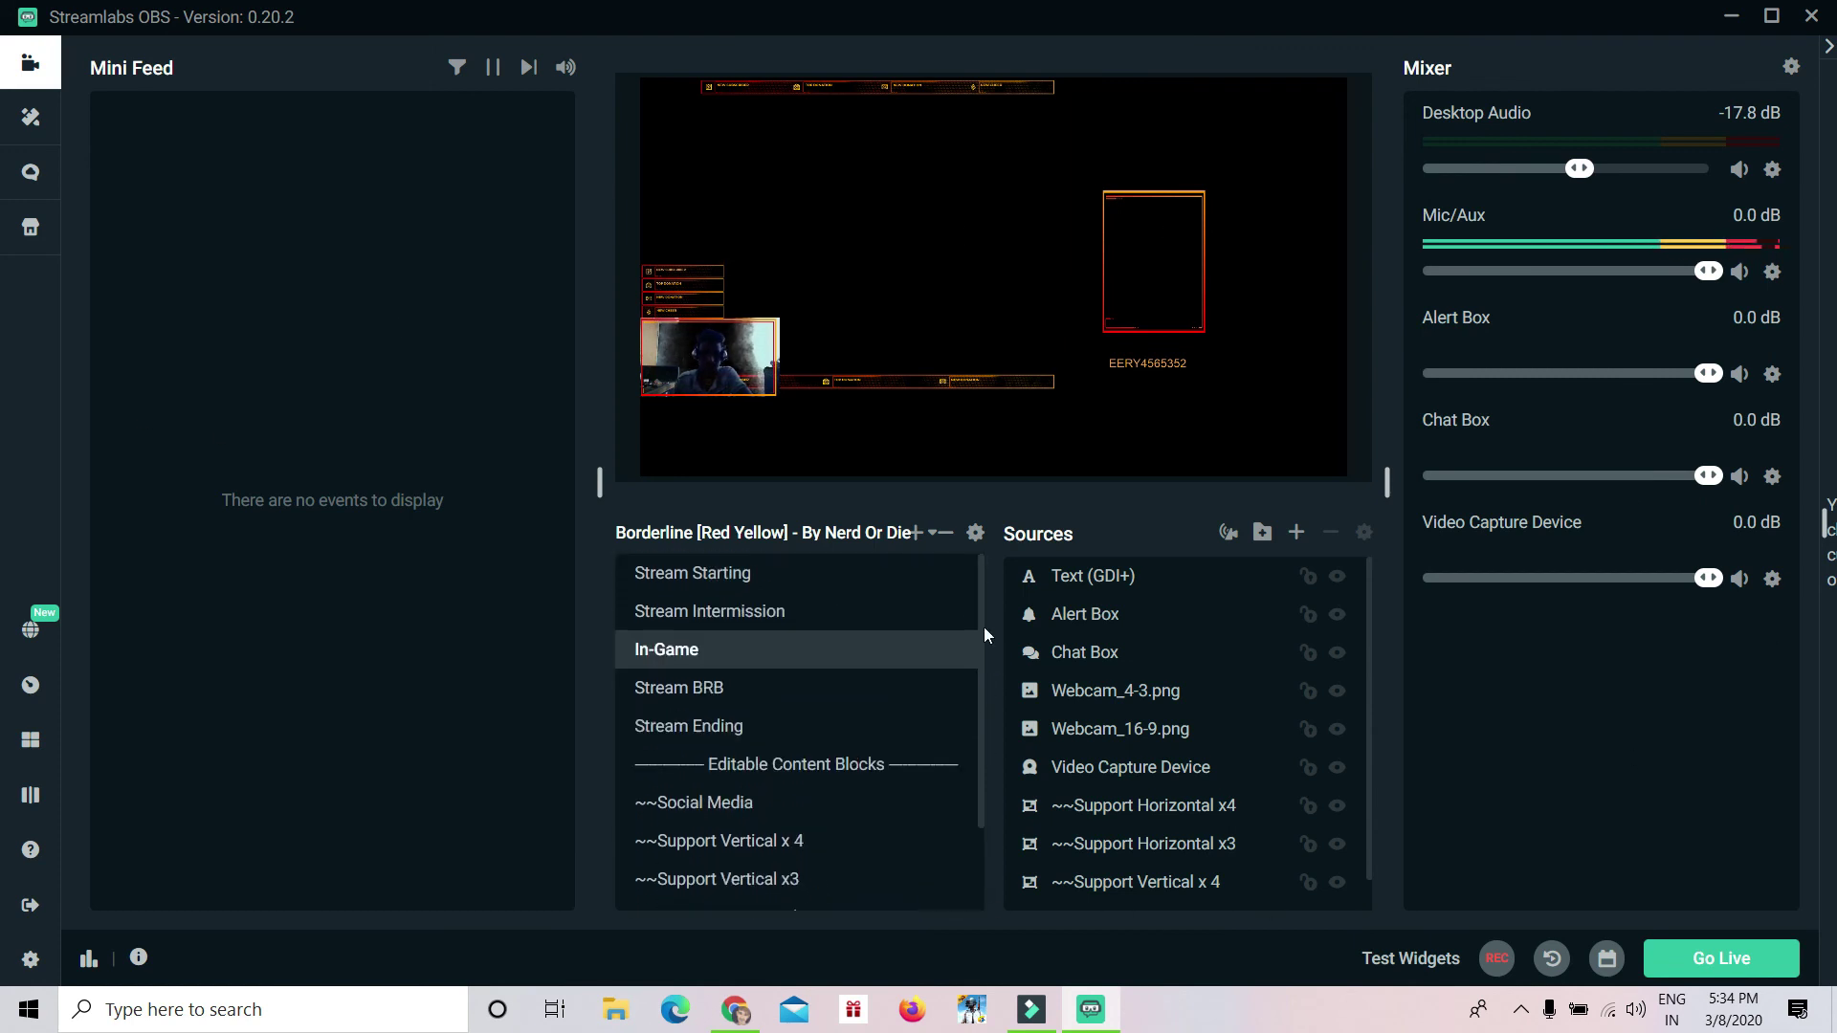
Step: Check the Speedtest upload speed and YouTube Help's recommended bitrates in Chrome, and return to Streamlabs OBS
left_click(735, 1009)
left_click(367, 21)
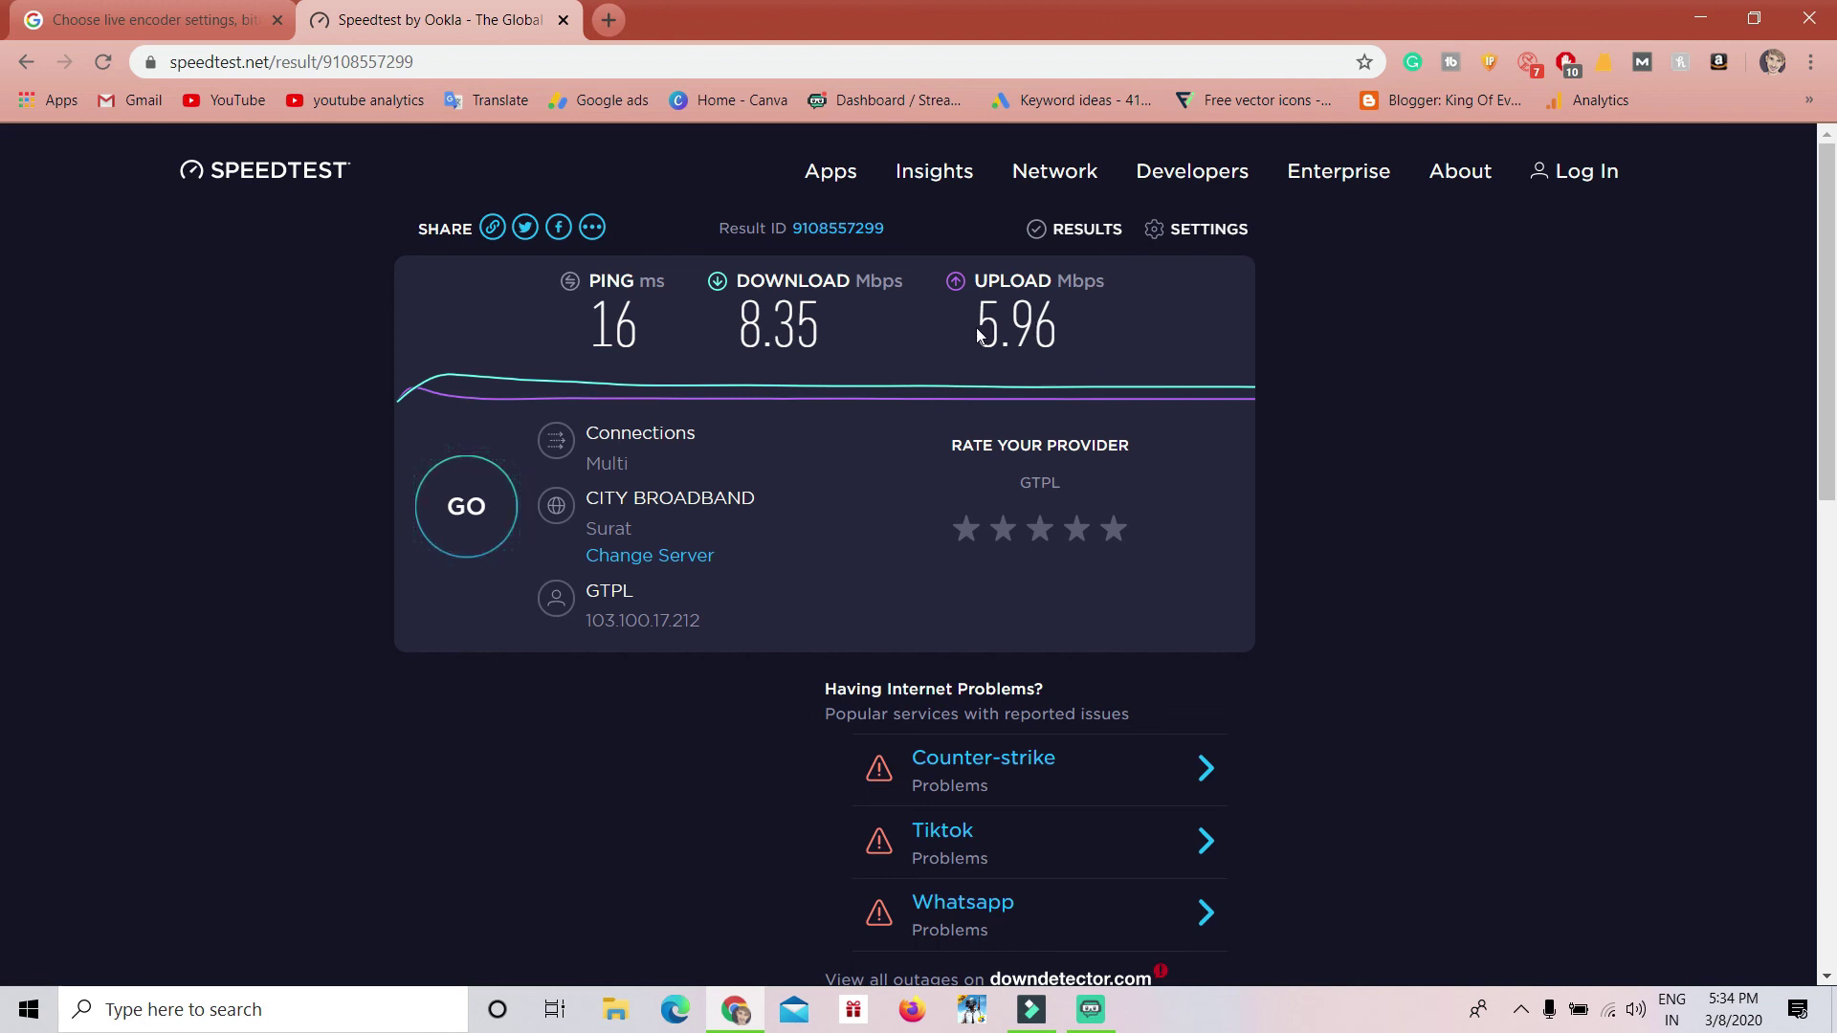
left_click(153, 20)
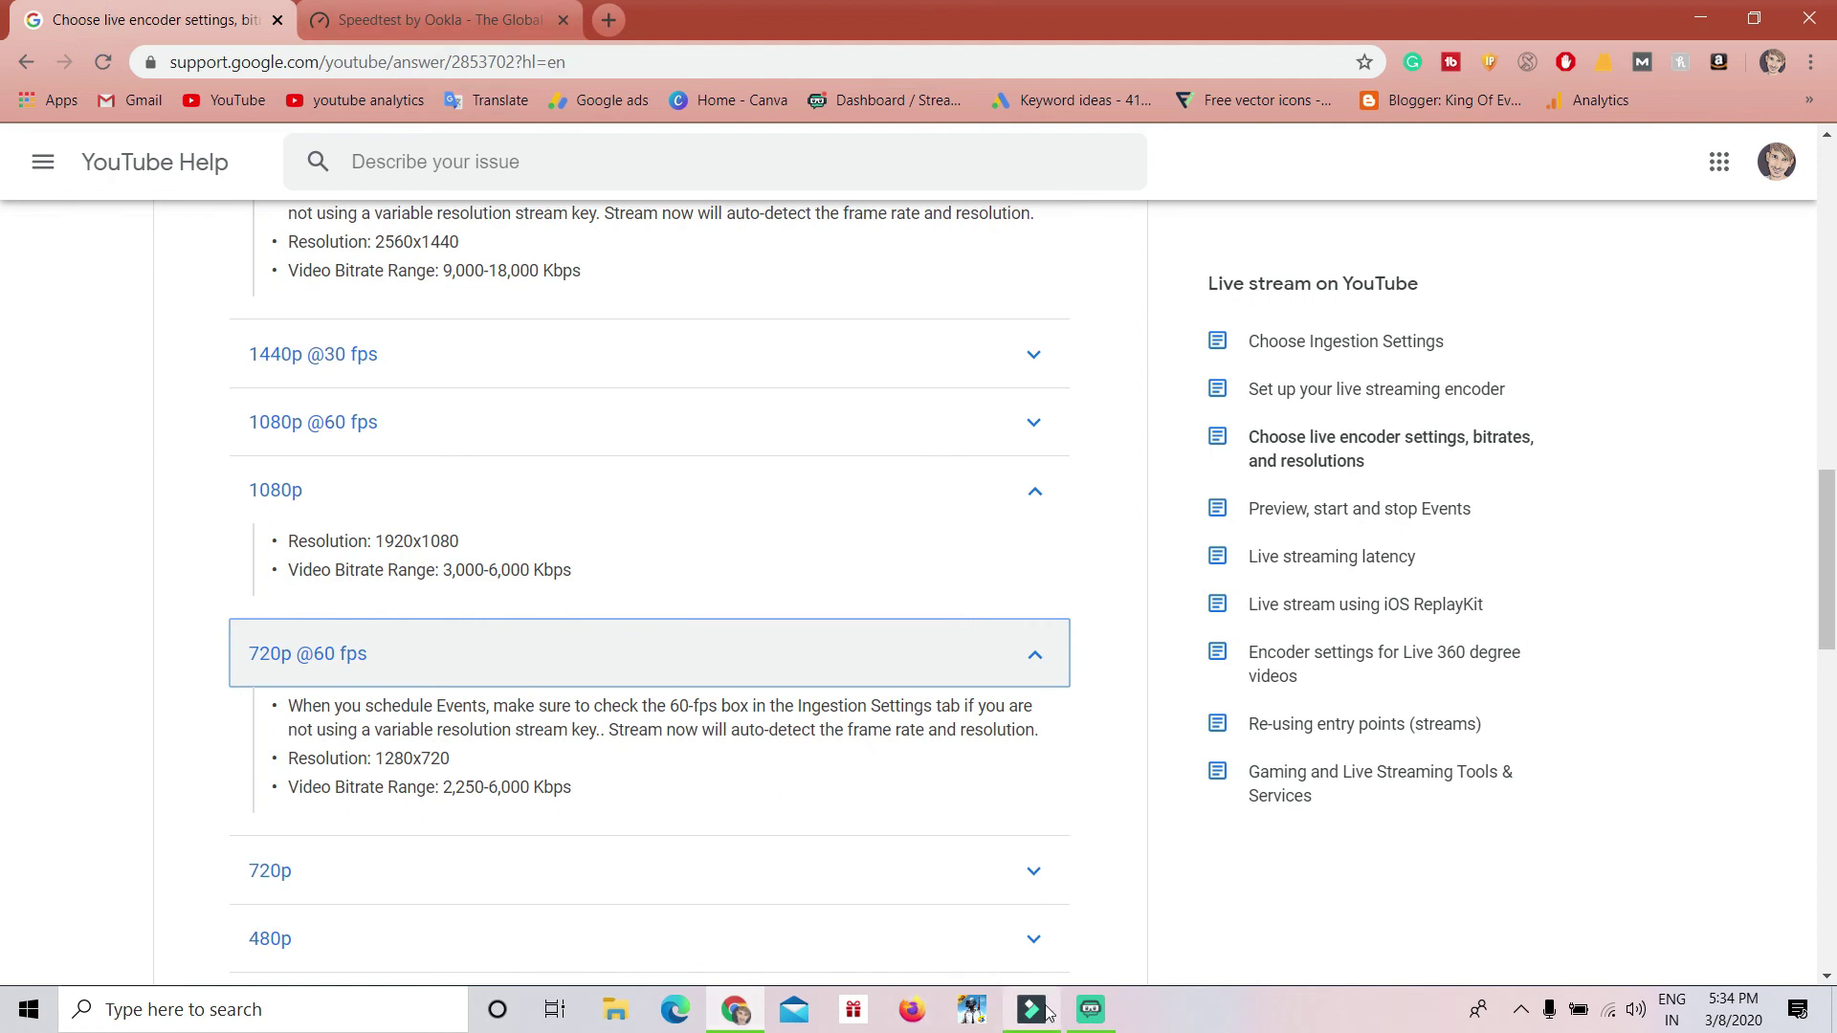
left_click(1088, 1011)
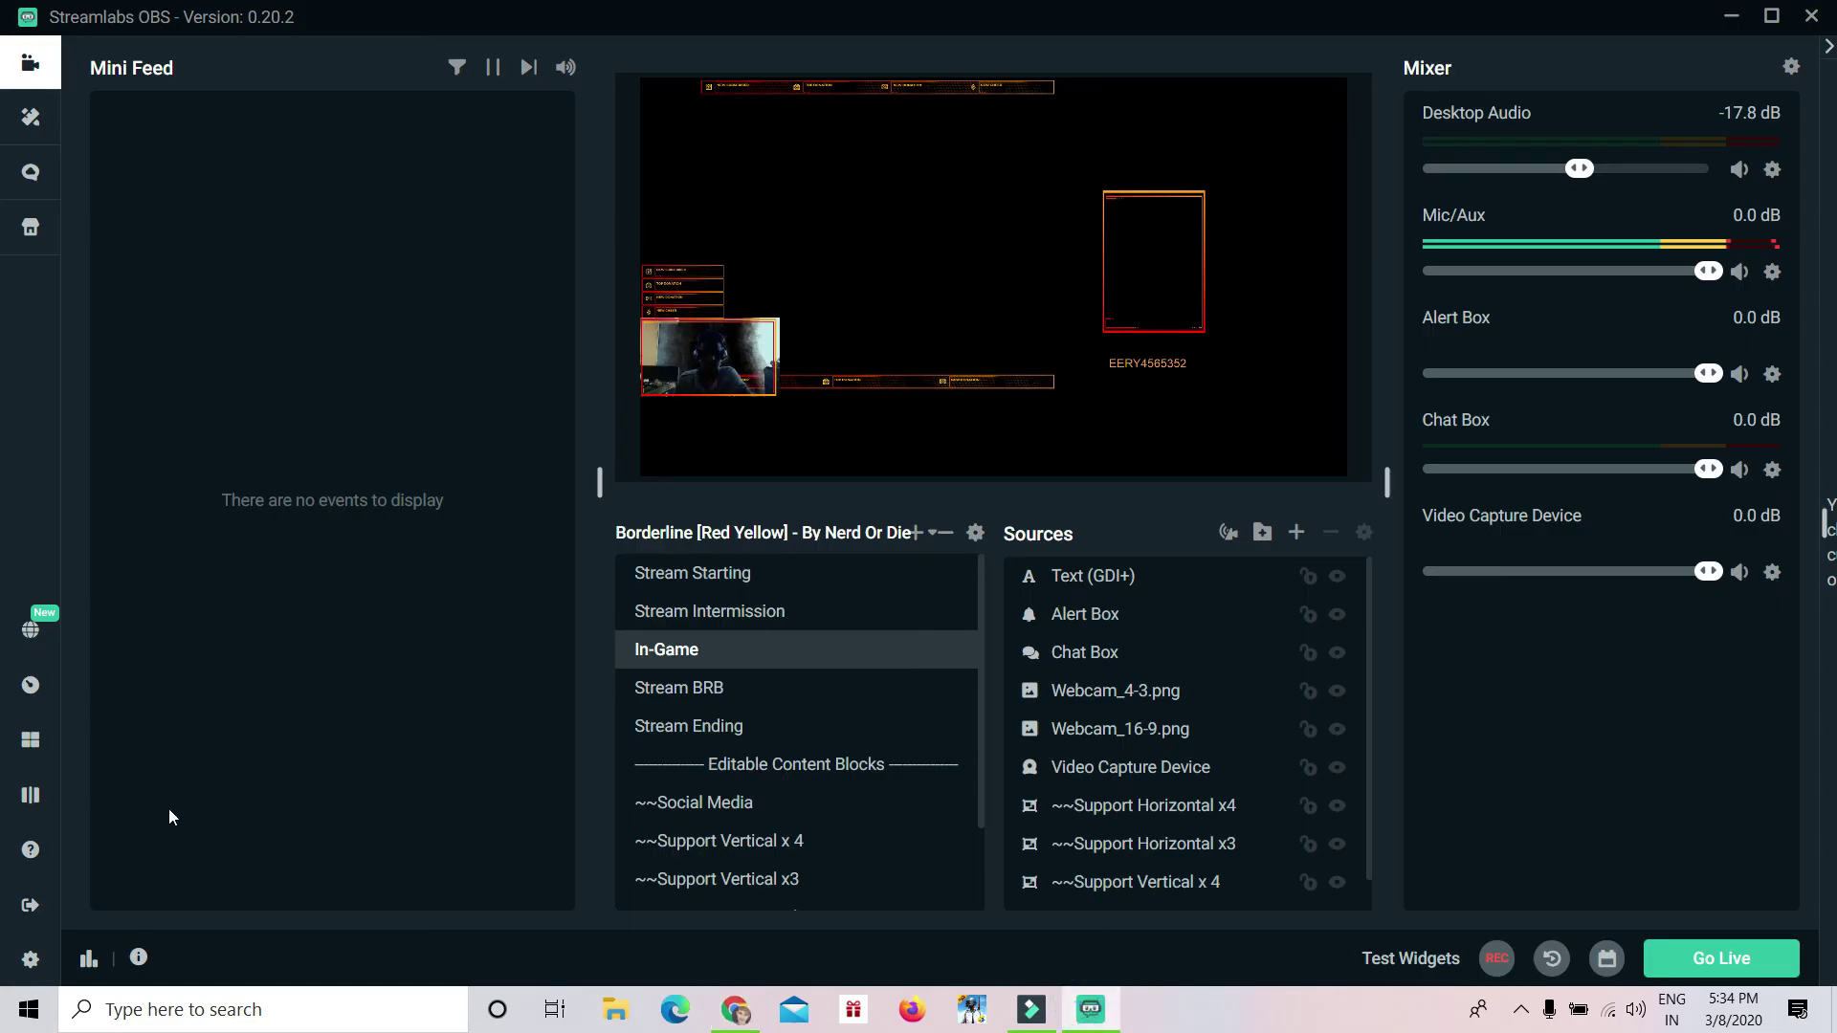
Step: Recheck the video resolution and FPS and the output streaming settings, and close the settings window
left_click(30, 960)
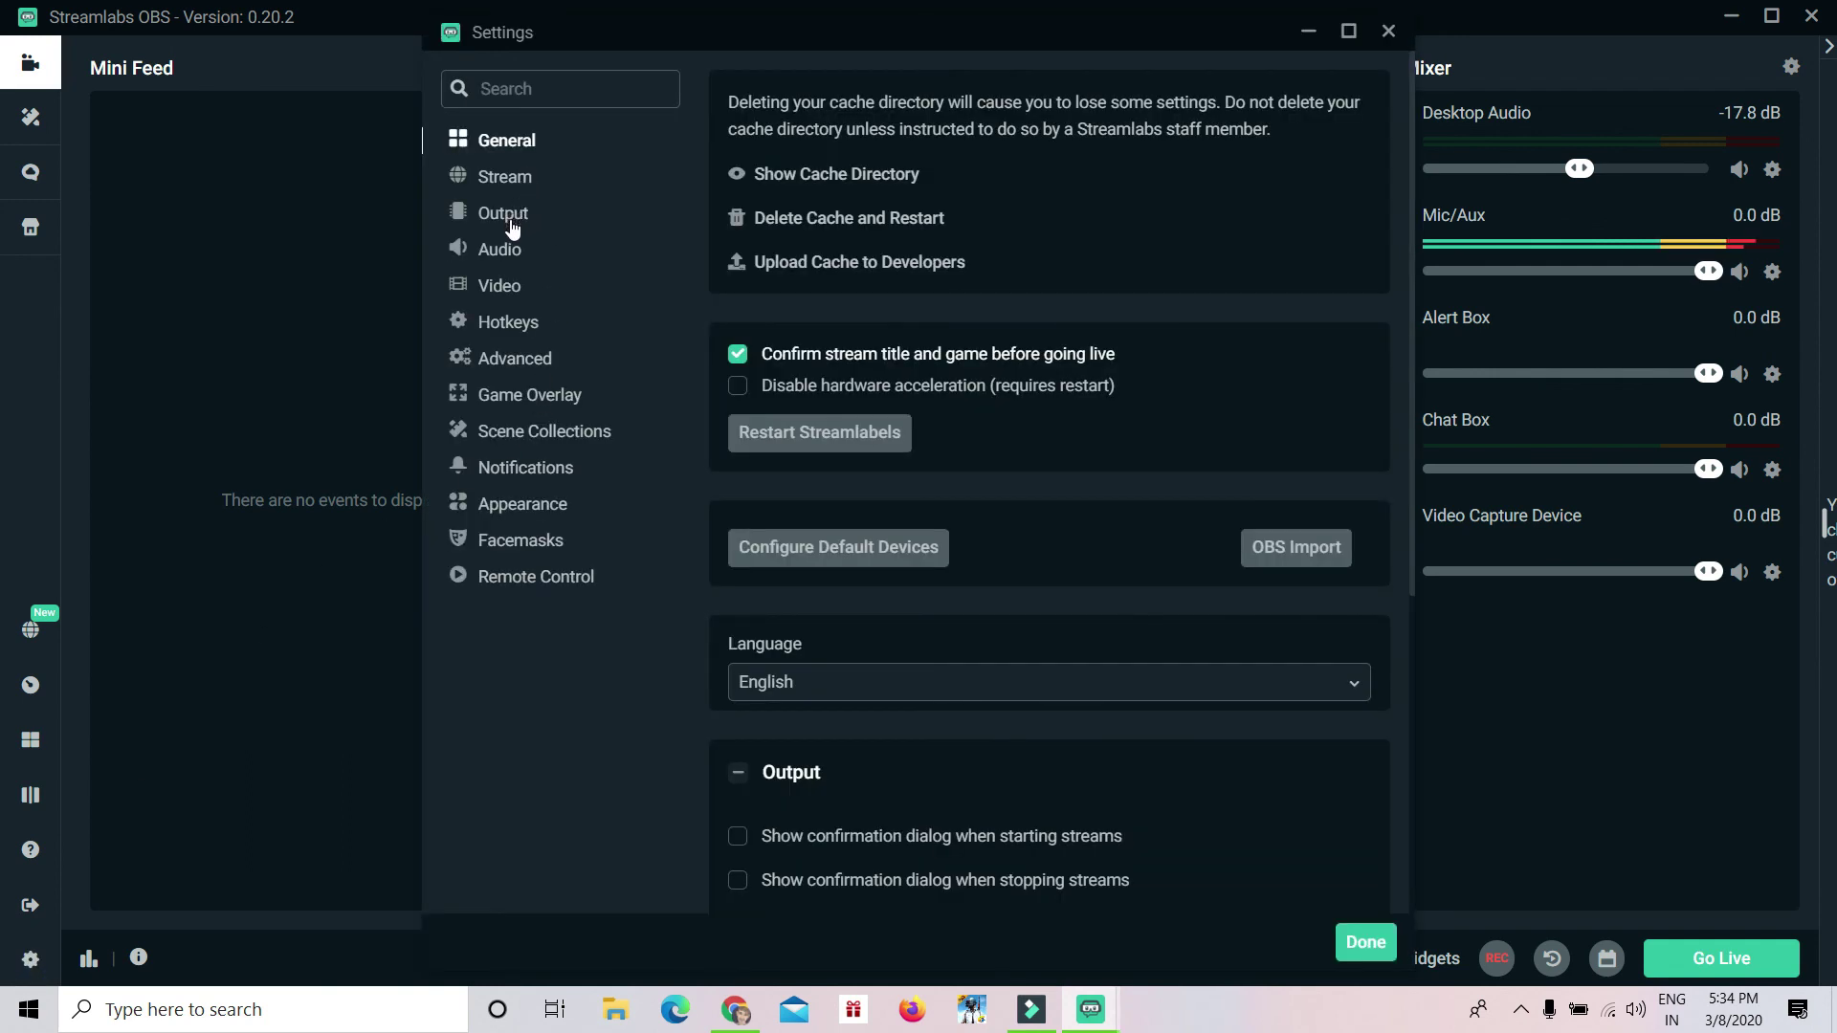
left_click(494, 290)
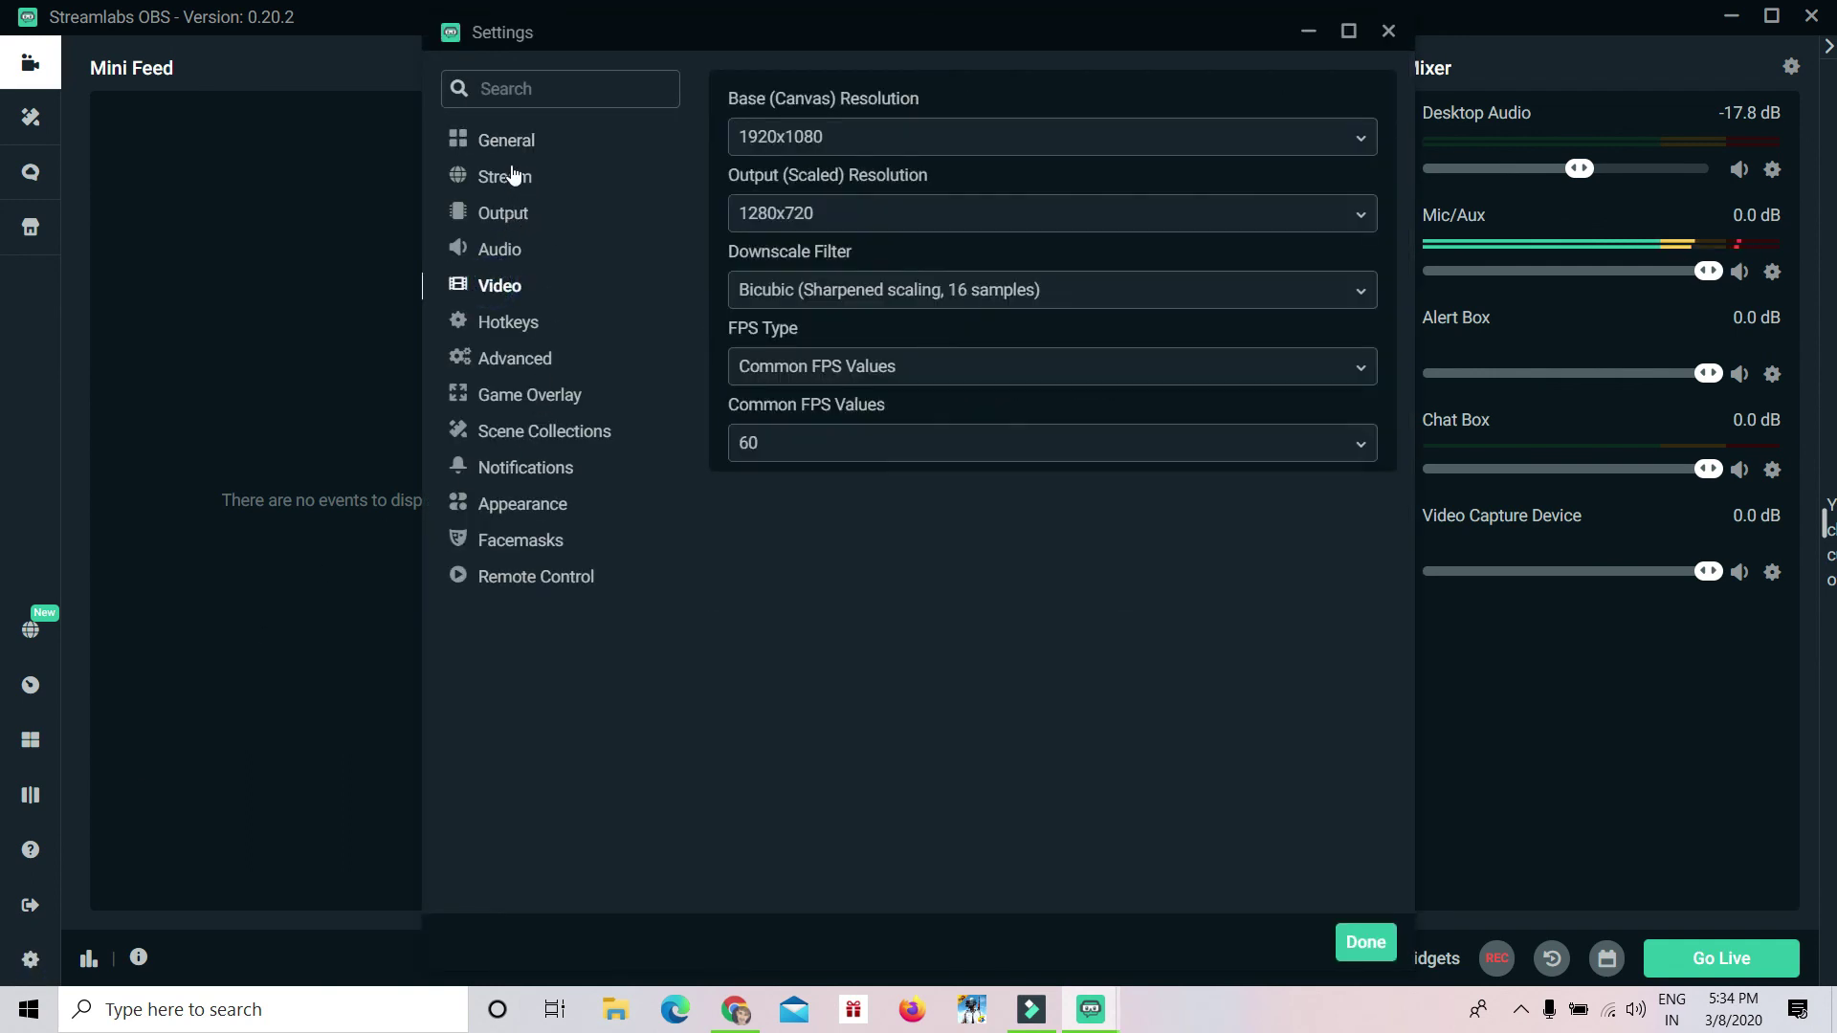
left_click(495, 211)
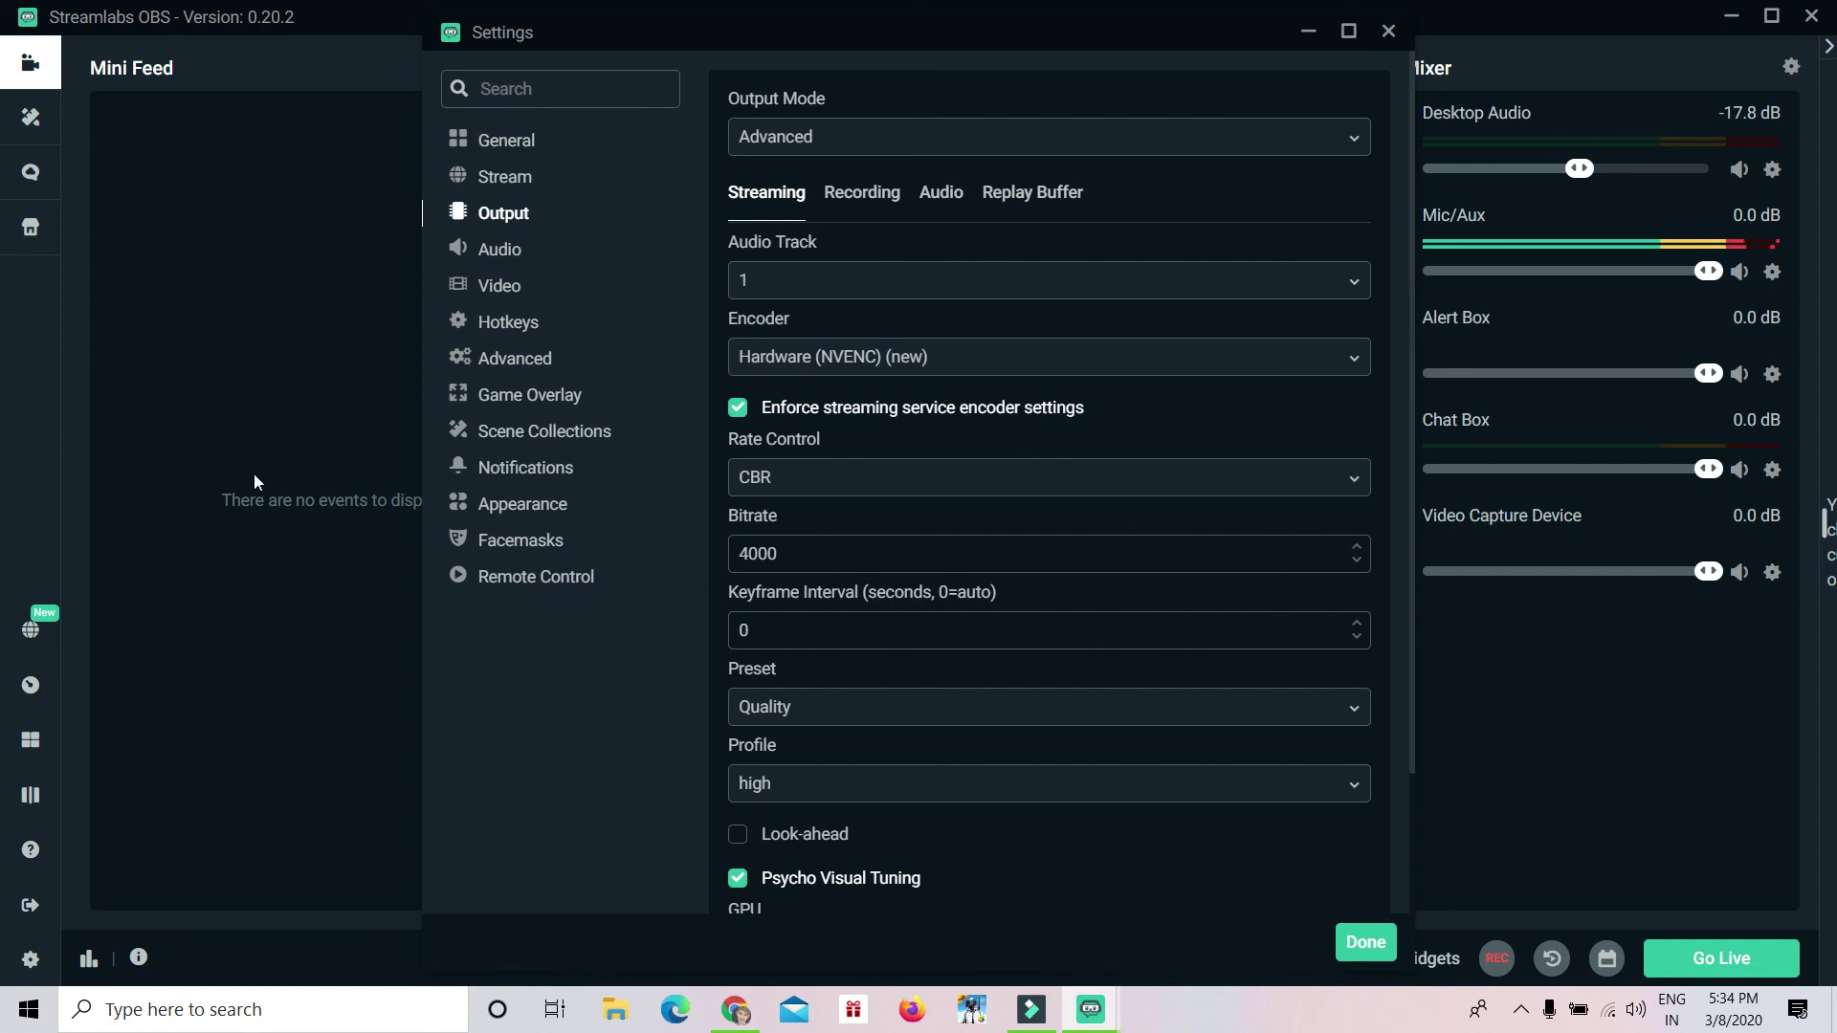
key("Escape")
Step: Preview the Stream Intermission and Stream Ending scenes
left_click(712, 610)
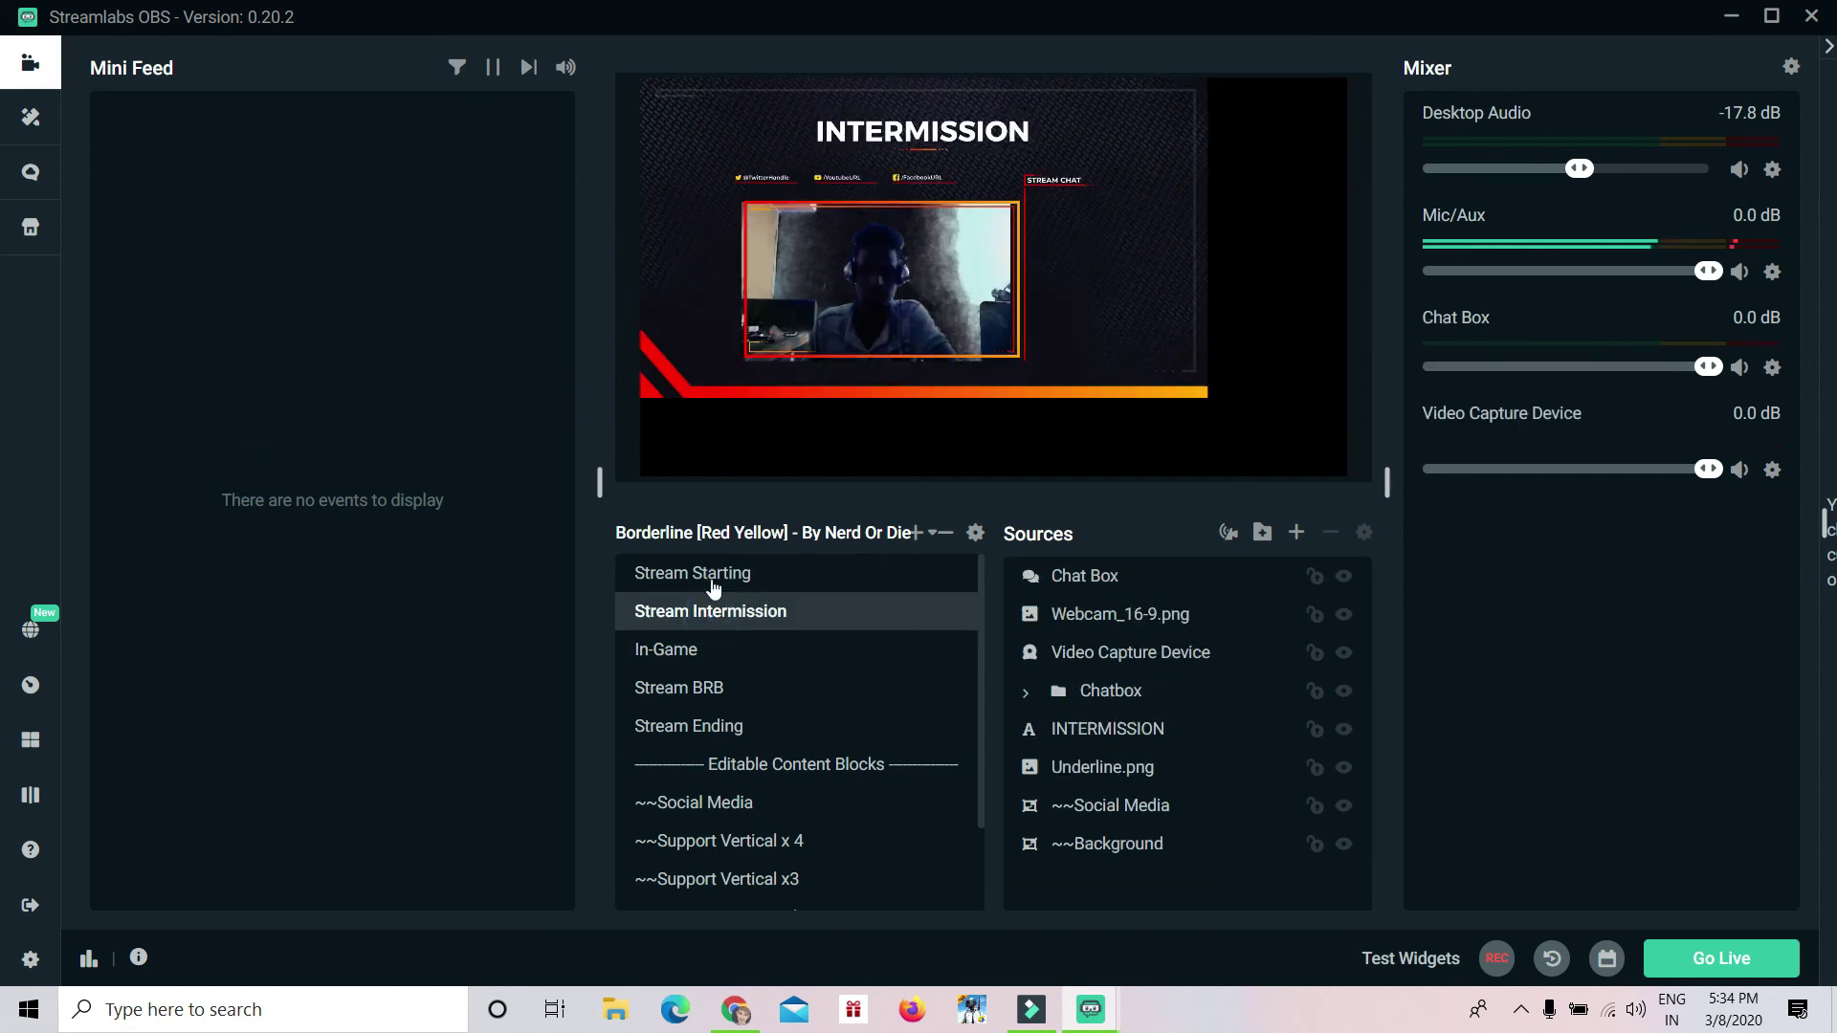
left_click(713, 725)
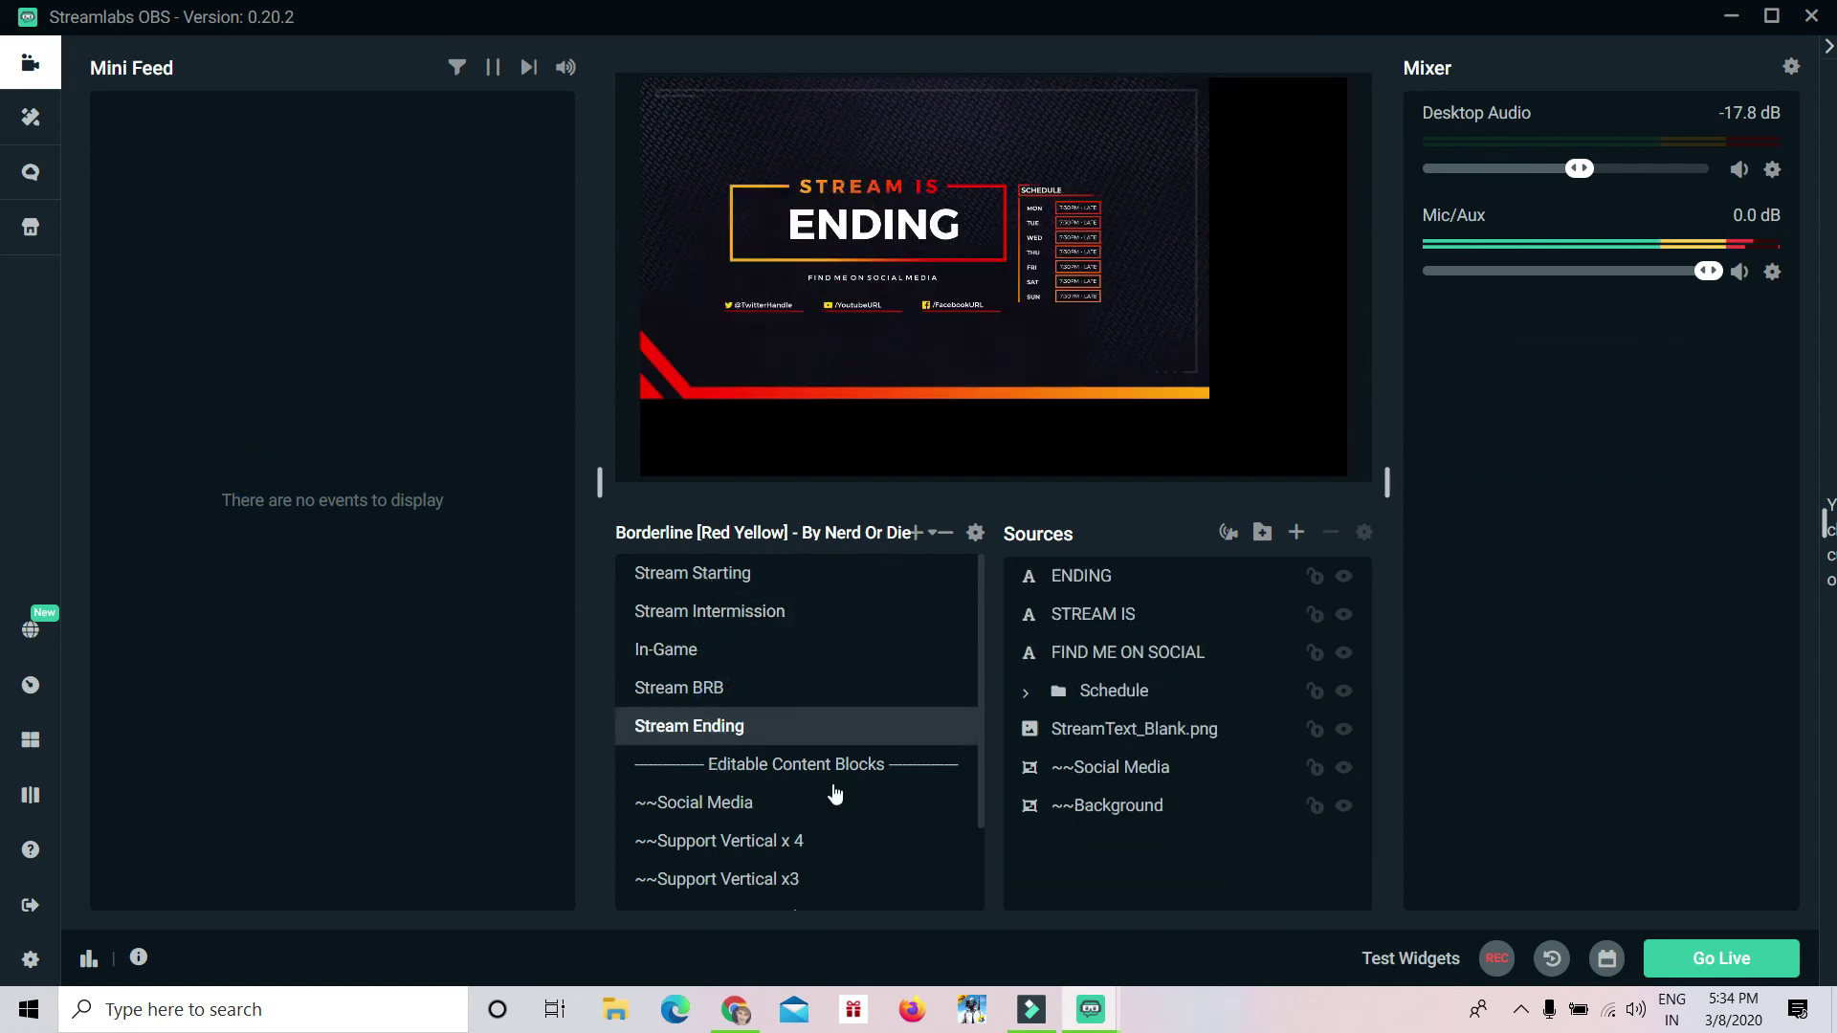